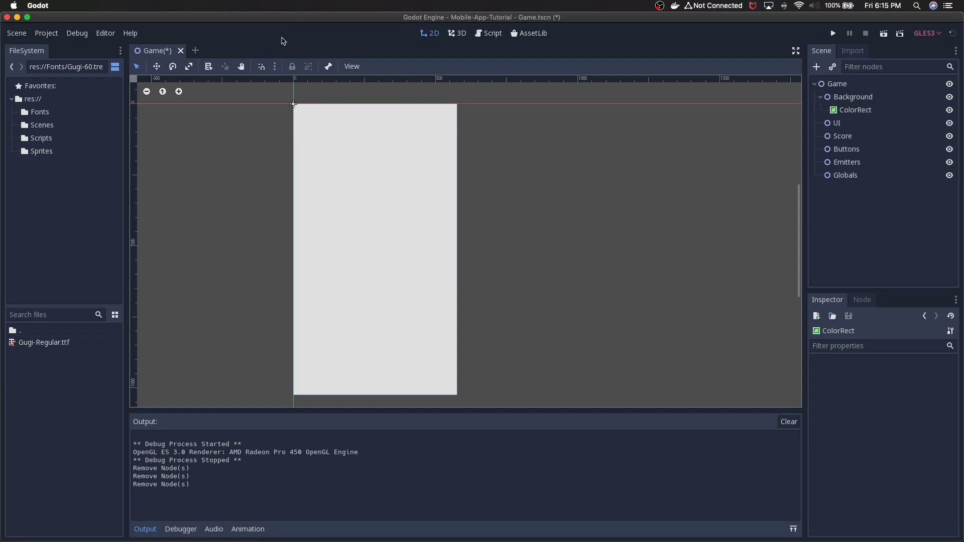
Step: Select the UI node in the Scene dock and bring up its context menu
{"action": "left_click", "coordinate": [843, 126]}
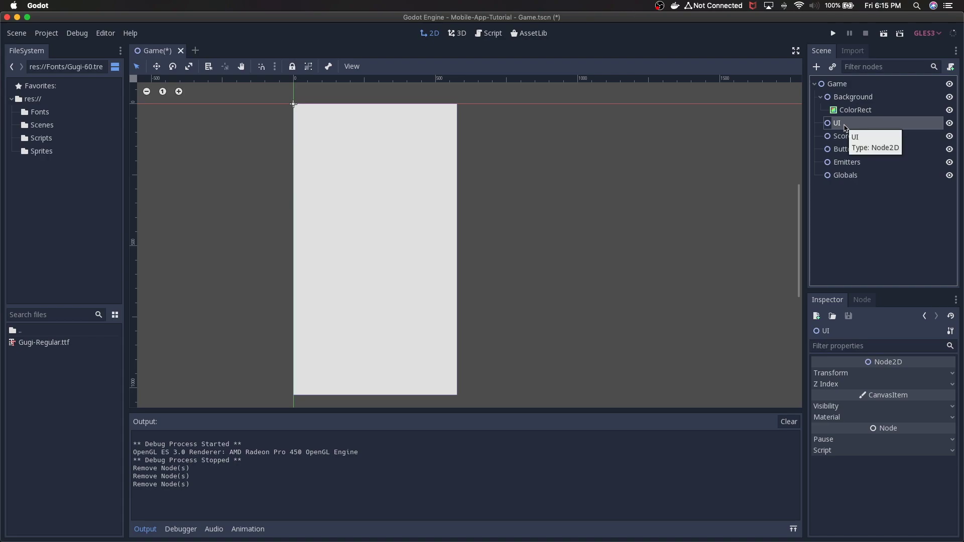
{"action": "right_click", "coordinate": [846, 128]}
Step: Add a Label child node under UI and rename it Title
{"action": "left_click", "coordinate": [845, 134]}
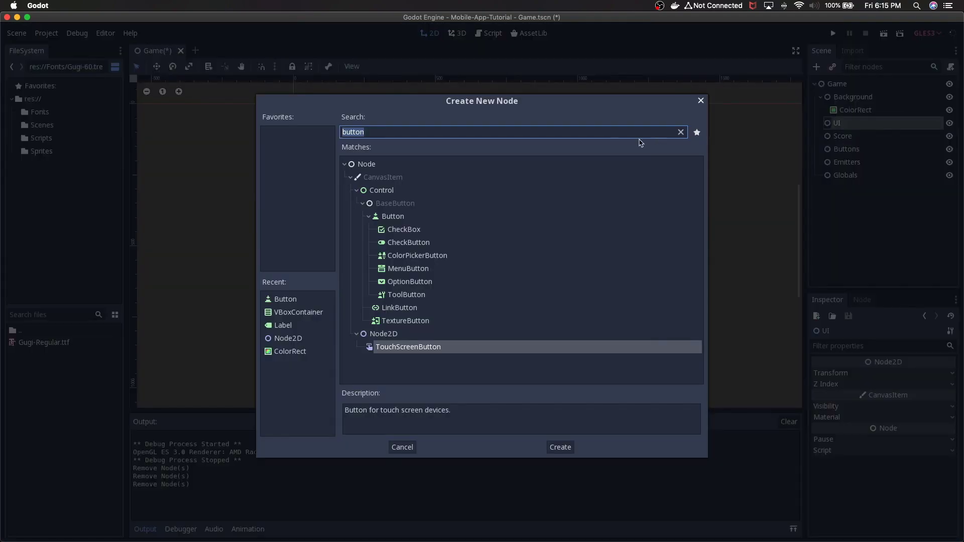
{"action": "key", "text": "BackSpace"}
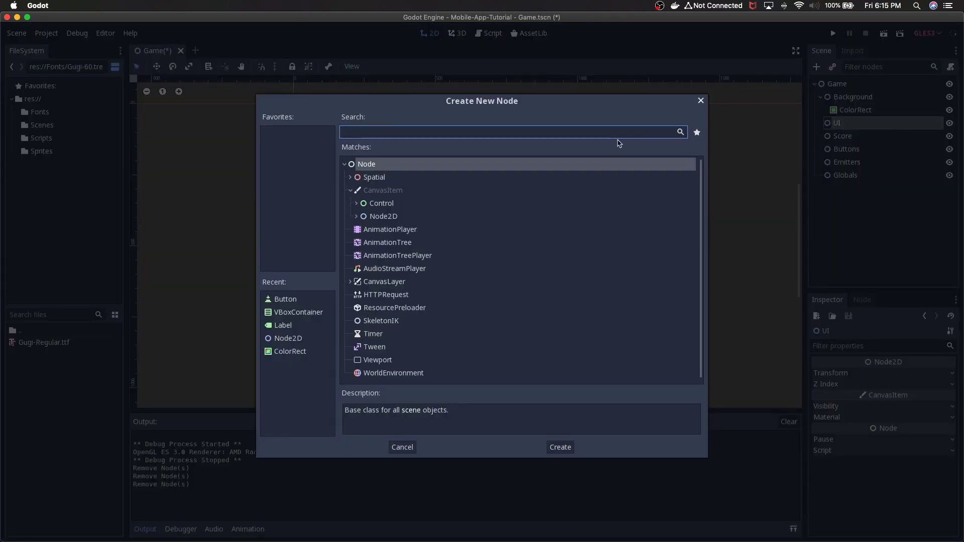
{"action": "type", "text": "label"}
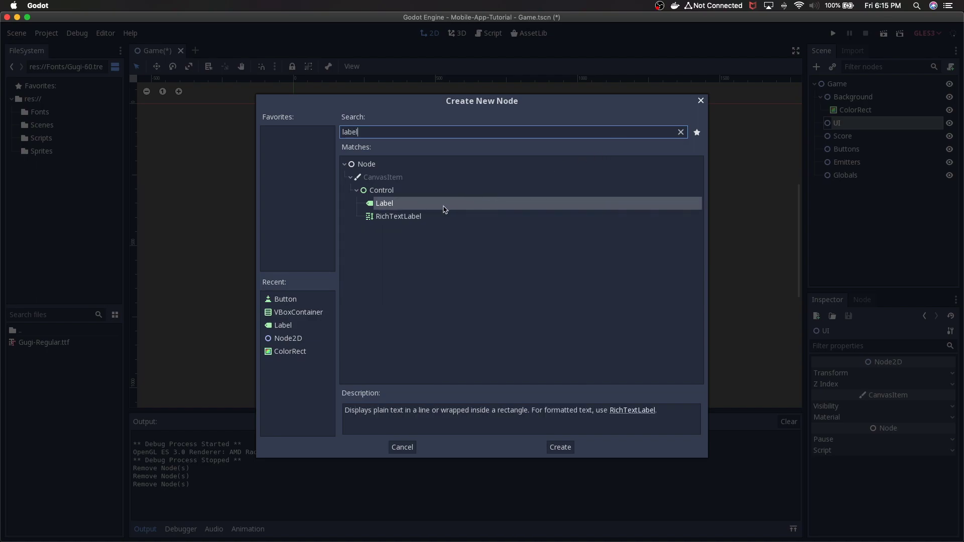
{"action": "left_click", "coordinate": [570, 448]}
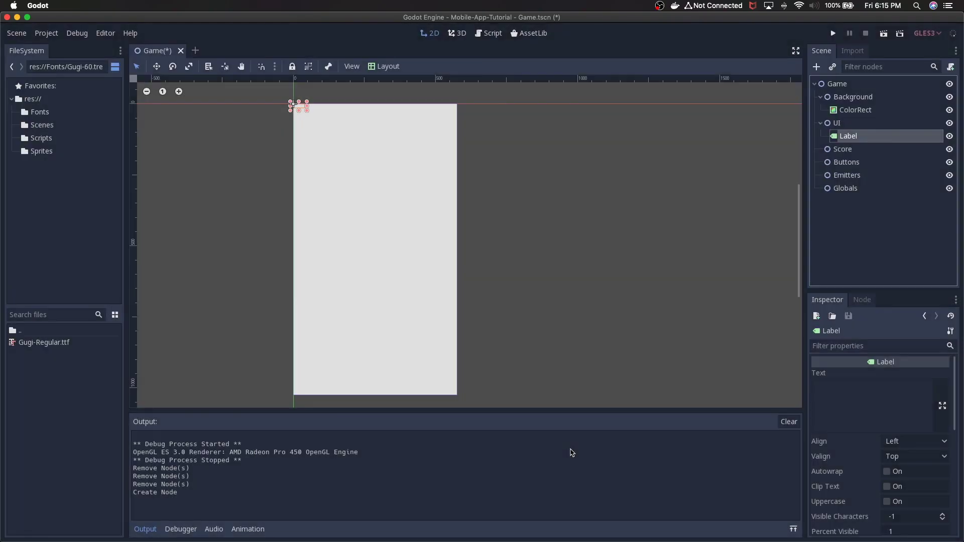
{"action": "double_click", "coordinate": [862, 136]}
{"action": "type", "text": "Title"}
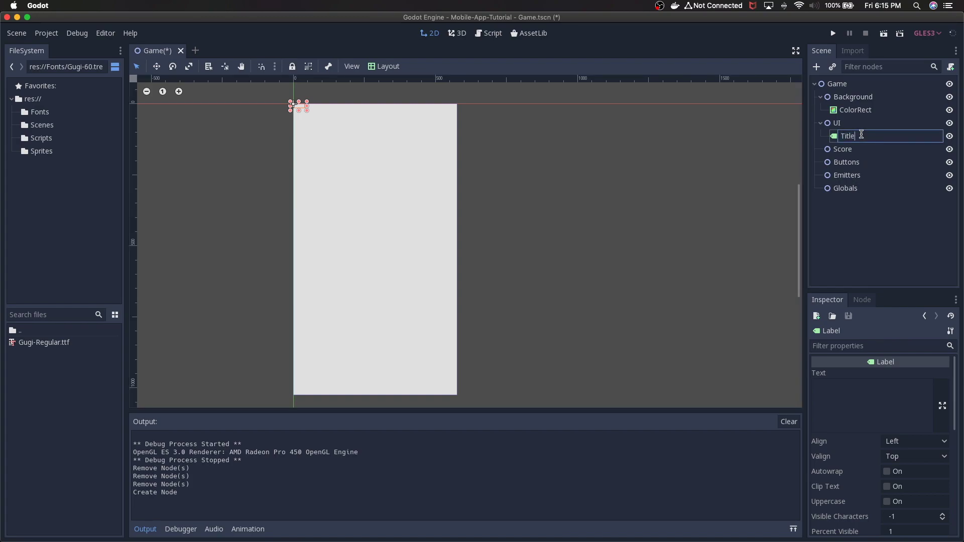
{"action": "key", "text": "Return"}
Step: Set the Title label's text to 'Simplifall'
{"action": "left_click", "coordinate": [850, 403]}
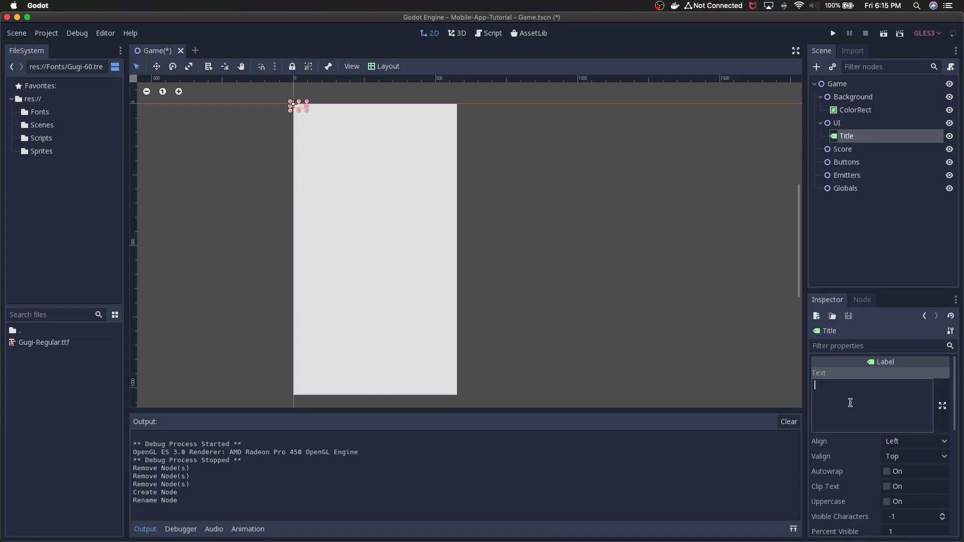
{"action": "type", "text": "Simp"}
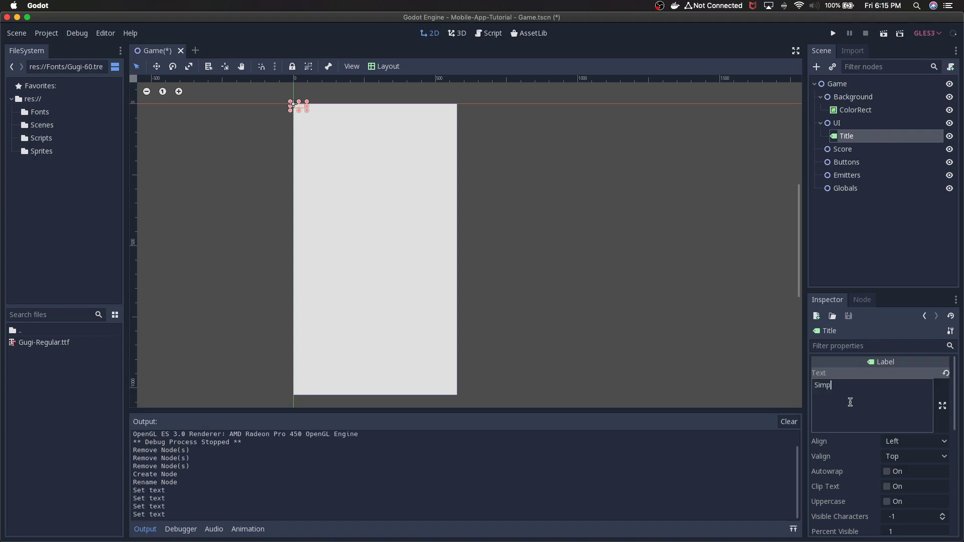
{"action": "type", "text": "lifall"}
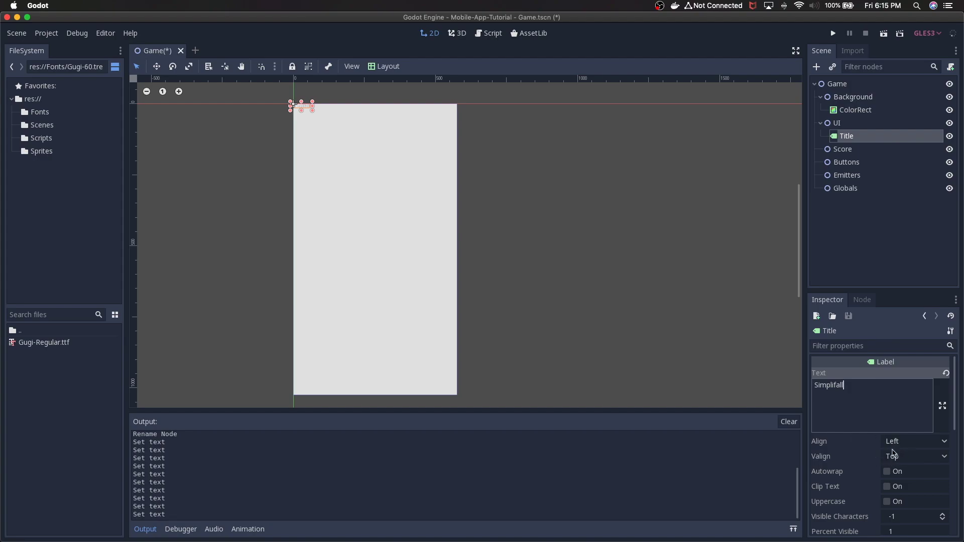
{"action": "scroll", "coordinate": [890, 459], "scroll_direction": "down", "scroll_amount": 1}
Step: Set the Title's Align and Valign both to Center
{"action": "scroll", "coordinate": [891, 458], "scroll_direction": "down", "scroll_amount": 3}
{"action": "scroll", "coordinate": [891, 458], "scroll_direction": "up", "scroll_amount": 1}
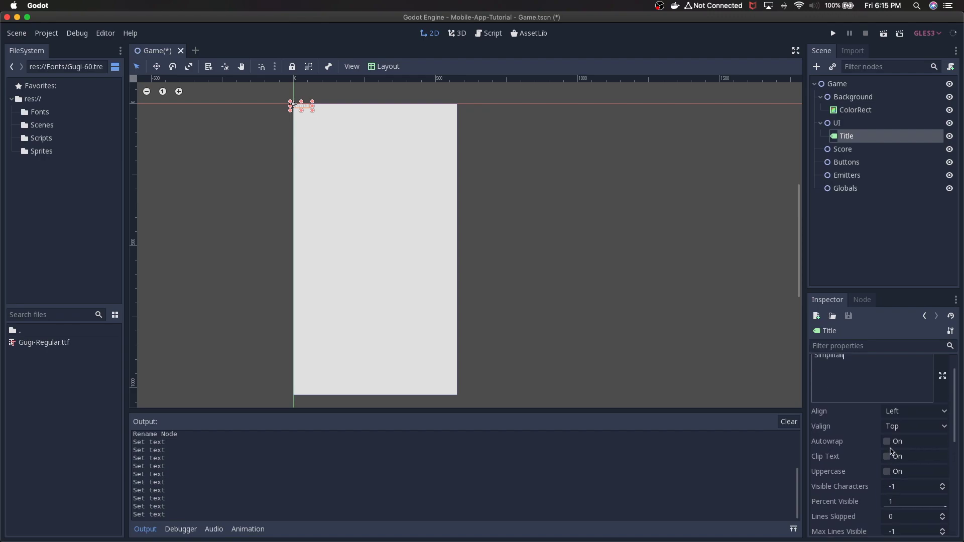
{"action": "left_click", "coordinate": [903, 415]}
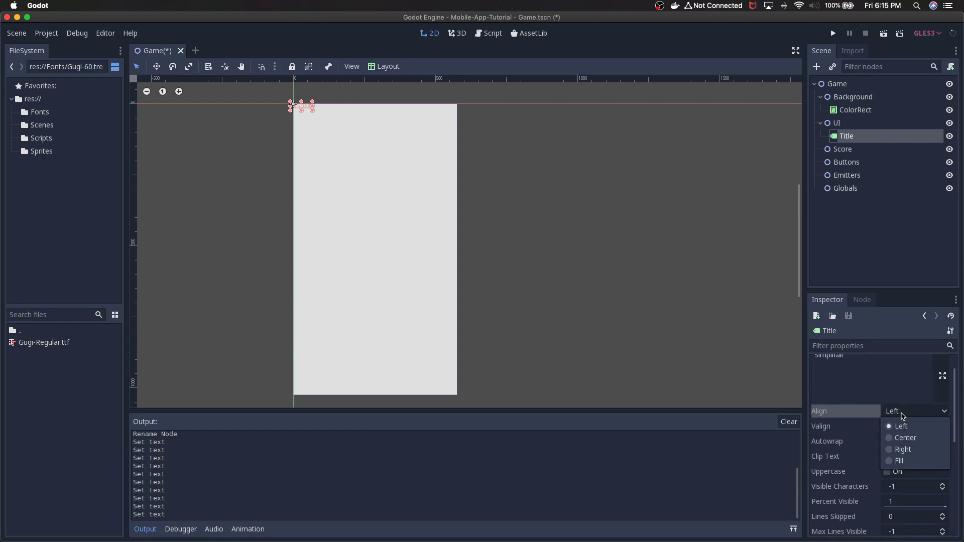
{"action": "left_click", "coordinate": [904, 438]}
{"action": "left_click", "coordinate": [905, 428]}
{"action": "left_click", "coordinate": [906, 453]}
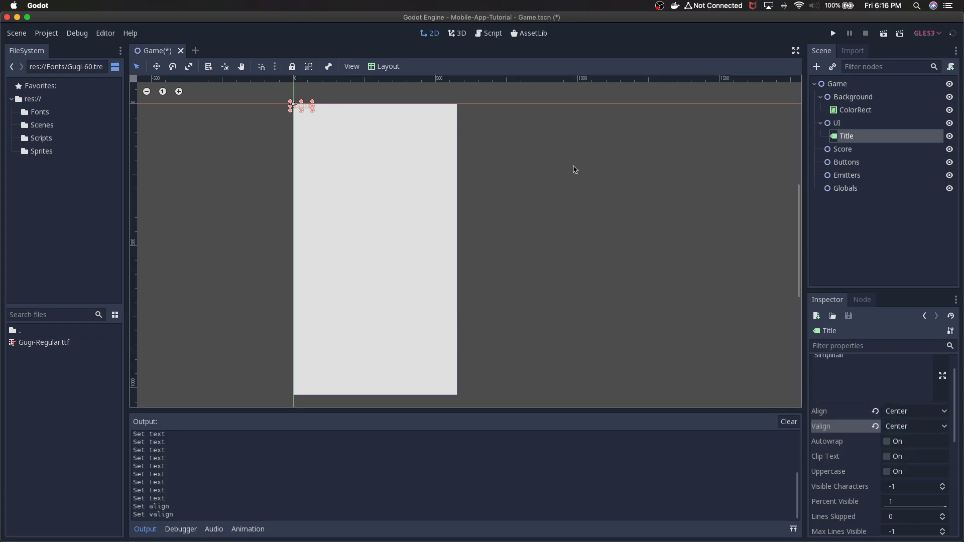
Step: Set the Title's Rect Size to 576 by 80
{"action": "scroll", "coordinate": [900, 427], "scroll_direction": "down", "scroll_amount": 5}
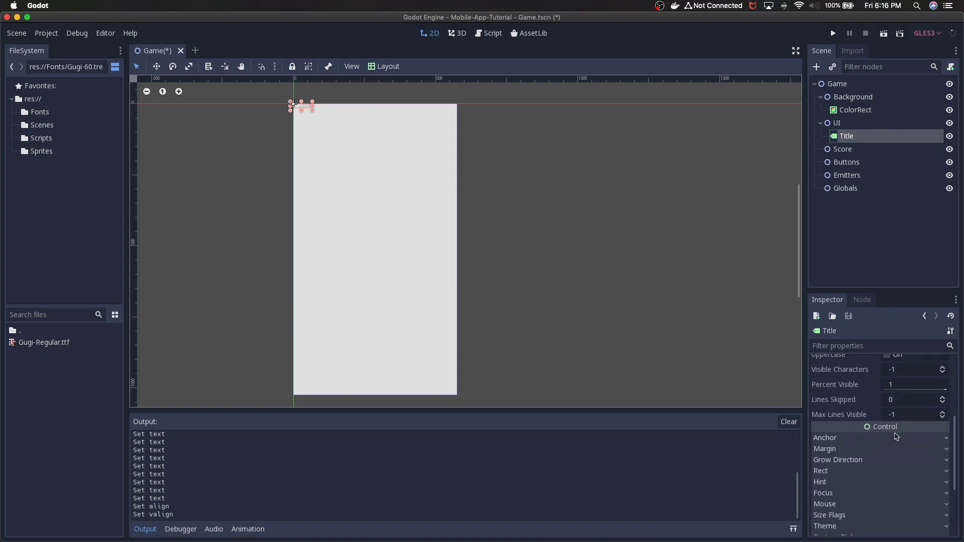
{"action": "left_click", "coordinate": [849, 415]}
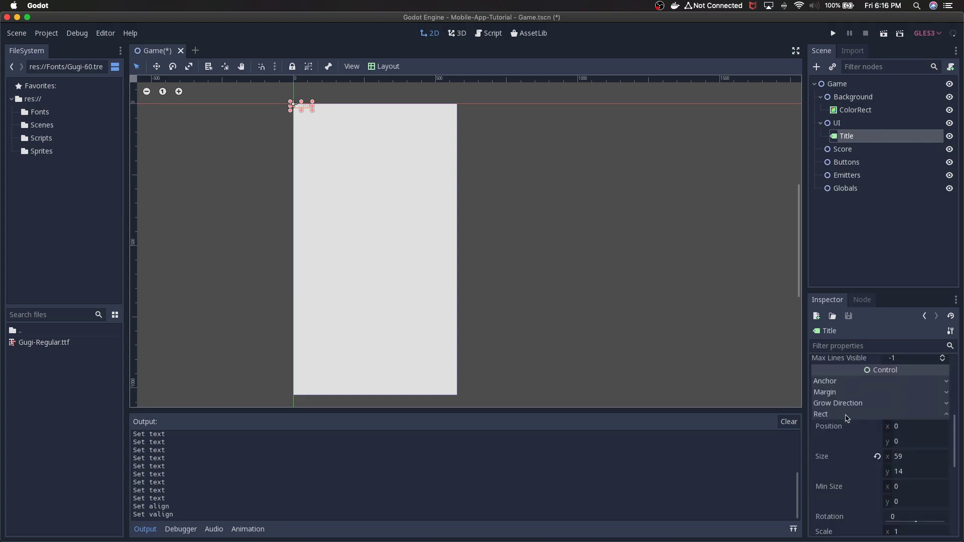
{"action": "left_click", "coordinate": [911, 459]}
{"action": "type", "text": "576"}
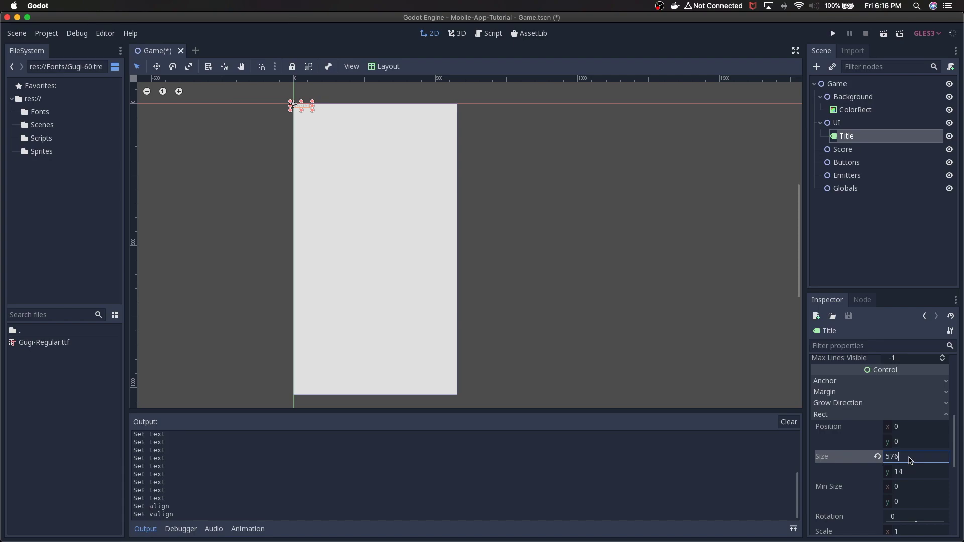
{"action": "key", "text": "Return"}
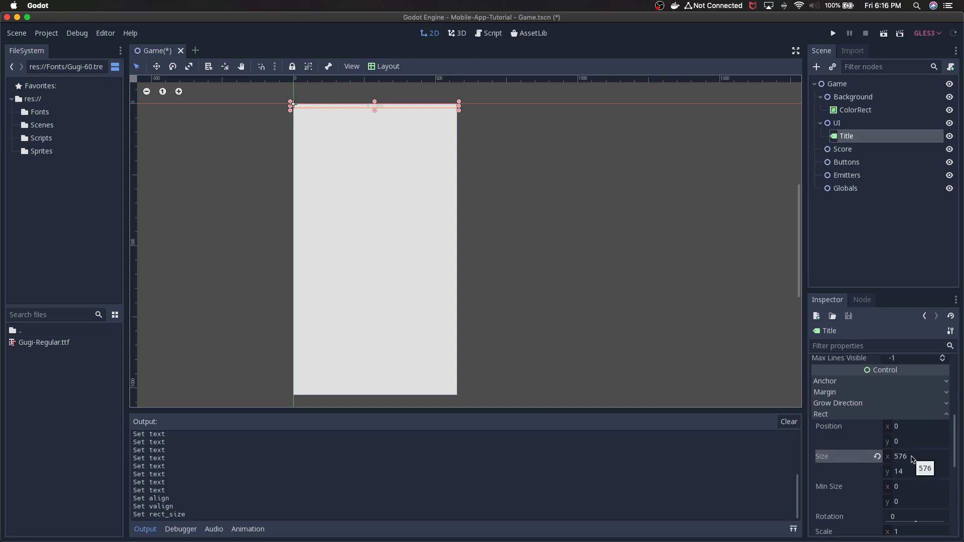
{"action": "left_click", "coordinate": [911, 473]}
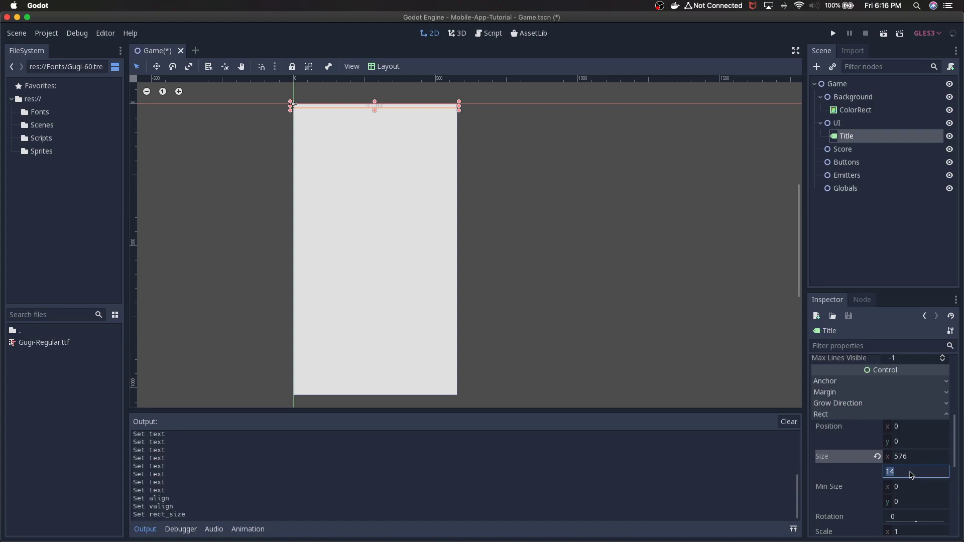
{"action": "type", "text": "80"}
{"action": "key", "text": "Return"}
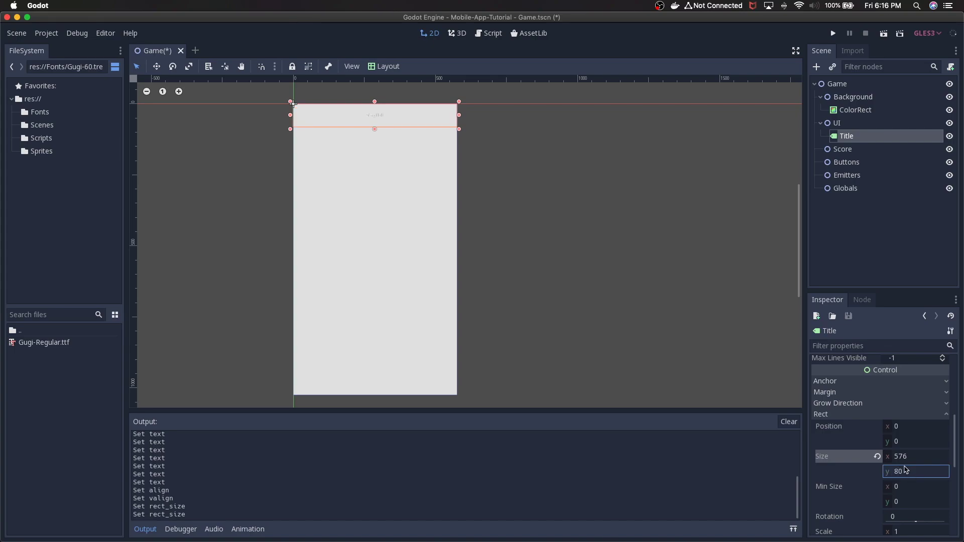
Step: Frame the title area on the canvas, then switch to the Google Fonts page in Chrome
{"action": "scroll", "coordinate": [884, 409], "scroll_direction": "up", "scroll_amount": 5}
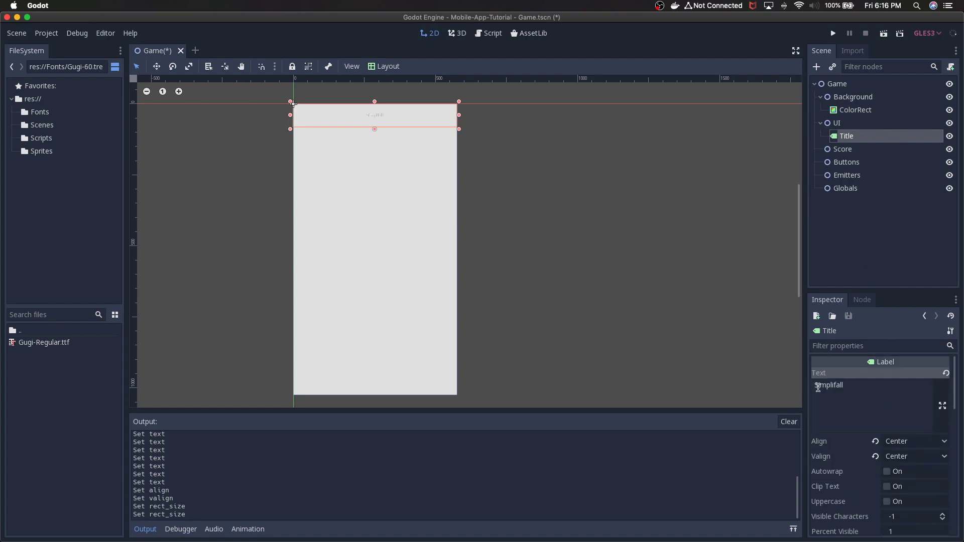
{"action": "scroll", "coordinate": [478, 133], "scroll_direction": "up", "scroll_amount": 5}
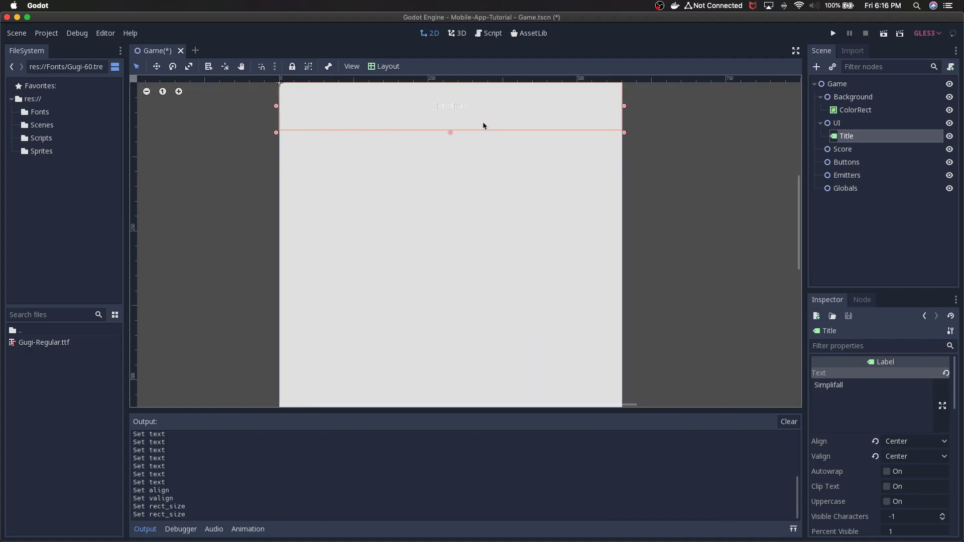
{"action": "scroll", "coordinate": [475, 124], "scroll_direction": "up", "scroll_amount": 2}
{"action": "middle_click_drag", "start_coordinate": [446, 121], "coordinate": [450, 171]}
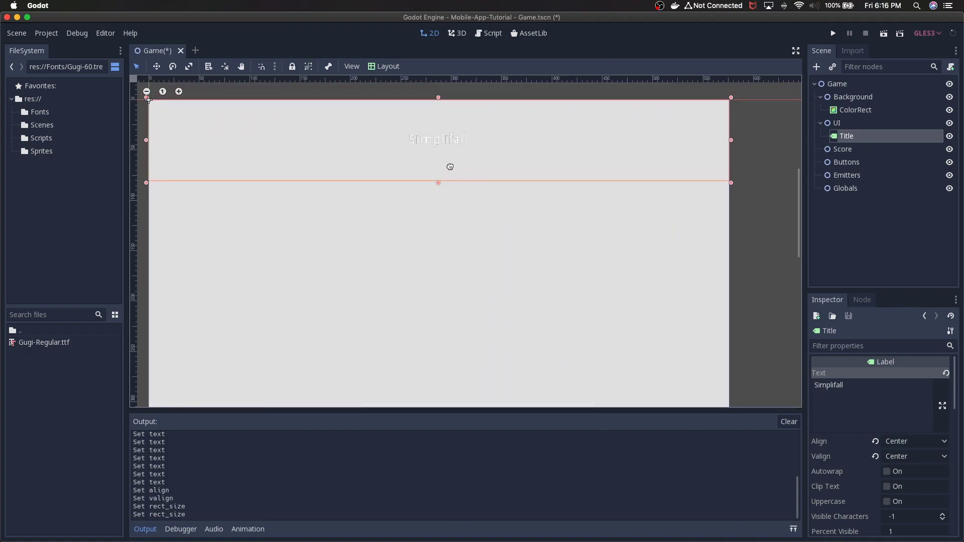
{"action": "scroll", "coordinate": [450, 171], "scroll_direction": "down", "scroll_amount": 5}
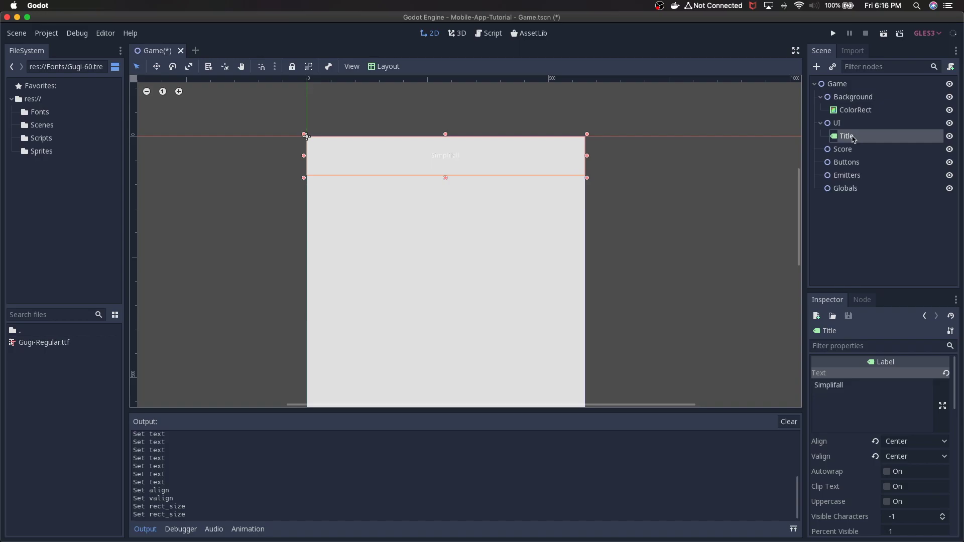
{"action": "key", "text": "super+Tab"}
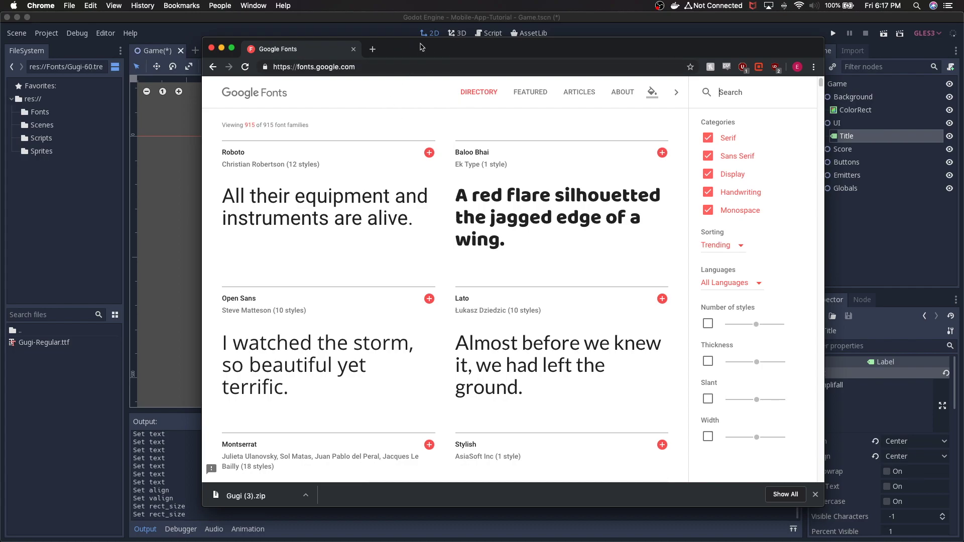
Step: Move the Chrome window off screen and return focus to the Godot editor
{"action": "left_click_drag", "start_coordinate": [422, 48], "coordinate": [963, 63]}
{"action": "left_click", "coordinate": [307, 136]}
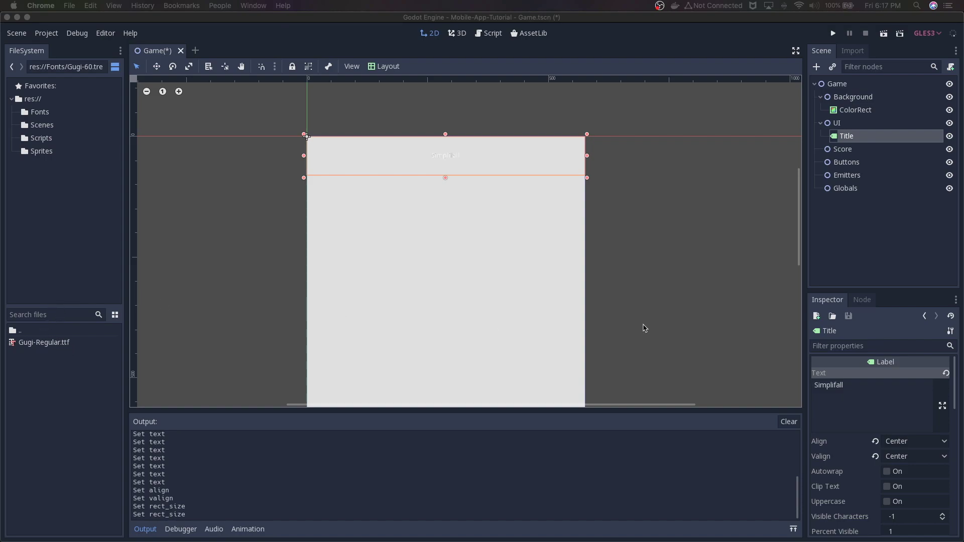
Step: Give the Title a new DynamicFont custom font with size 80
{"action": "left_click", "coordinate": [878, 390]}
{"action": "scroll", "coordinate": [878, 397], "scroll_direction": "down", "scroll_amount": 10}
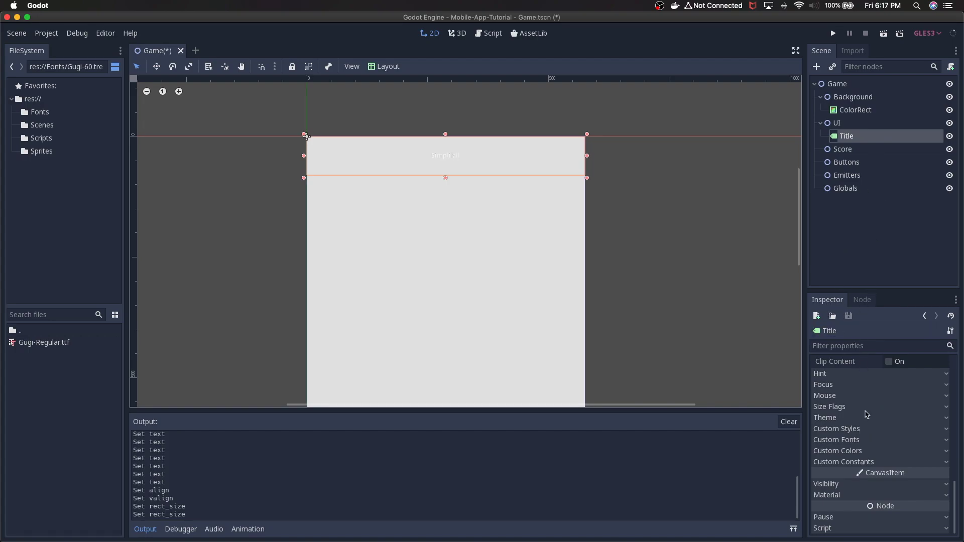
{"action": "left_click", "coordinate": [872, 441]}
{"action": "left_click", "coordinate": [820, 453]}
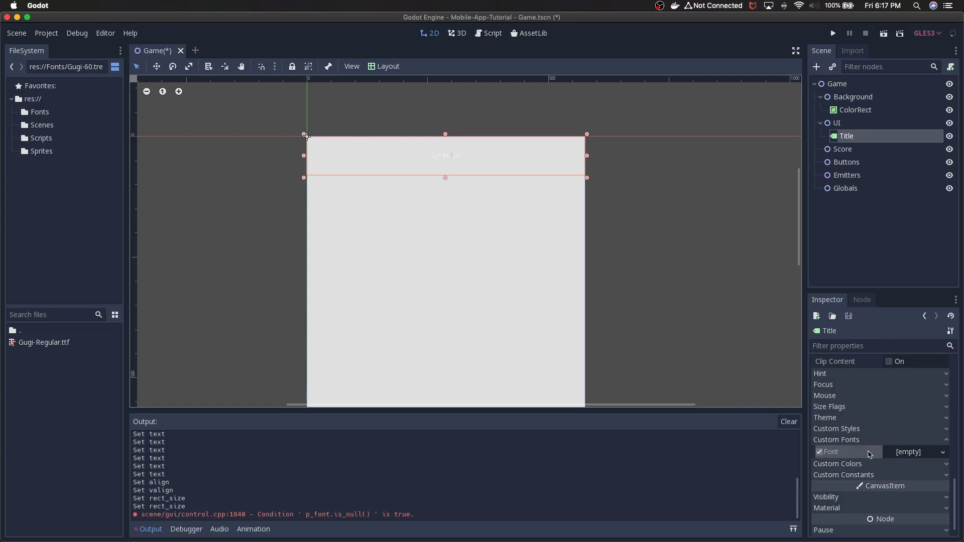
{"action": "left_click", "coordinate": [908, 452]}
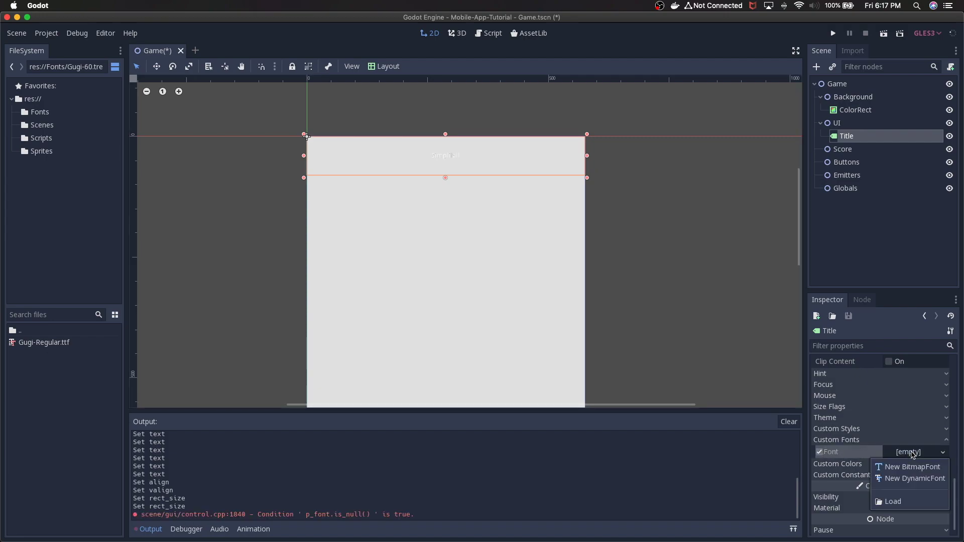
{"action": "left_click", "coordinate": [914, 483]}
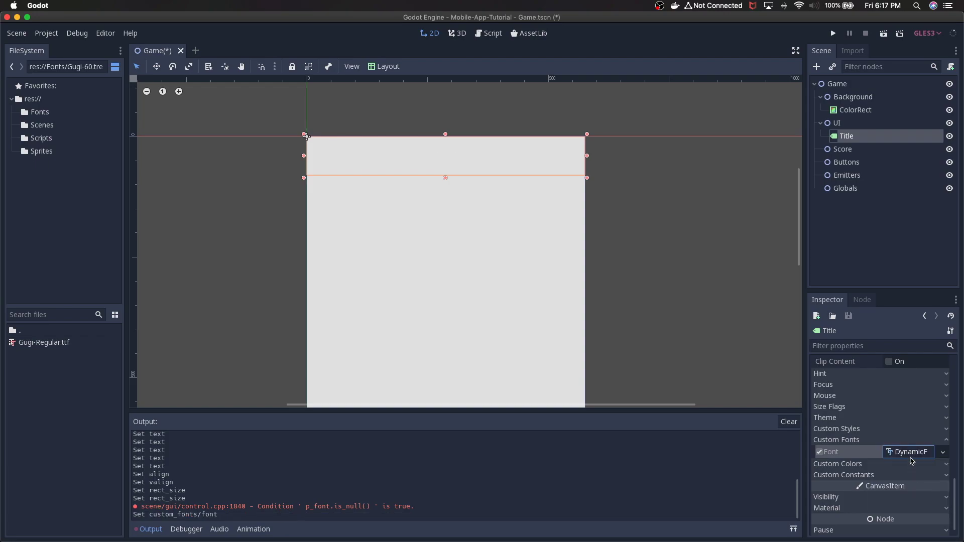
{"action": "left_click", "coordinate": [911, 457]}
{"action": "scroll", "coordinate": [910, 459], "scroll_direction": "down", "scroll_amount": 2}
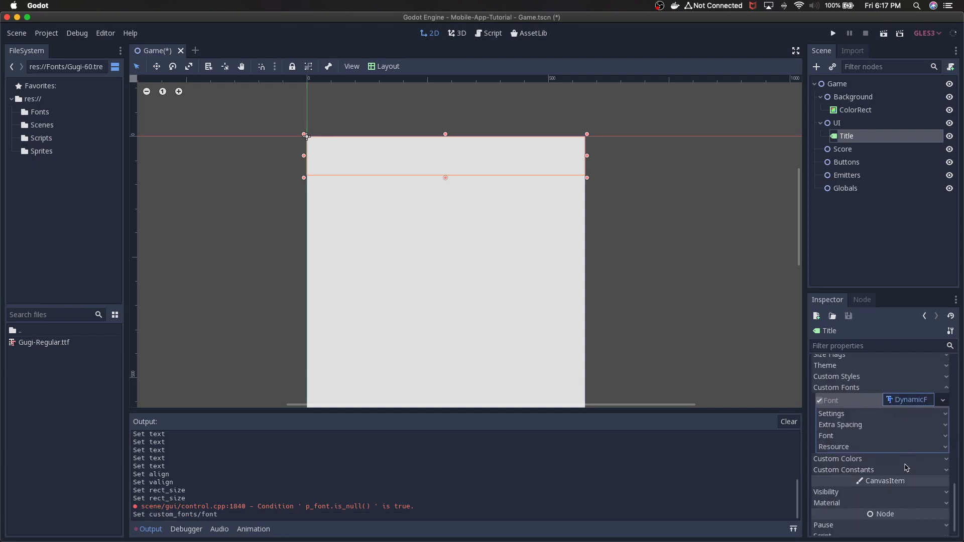
{"action": "left_click", "coordinate": [842, 417]}
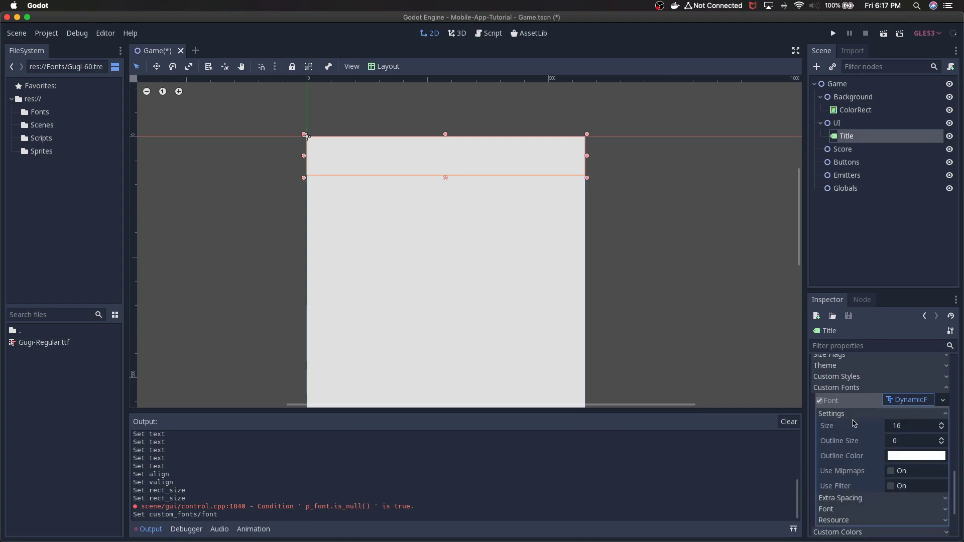
{"action": "left_click", "coordinate": [902, 427]}
{"action": "type", "text": "80"}
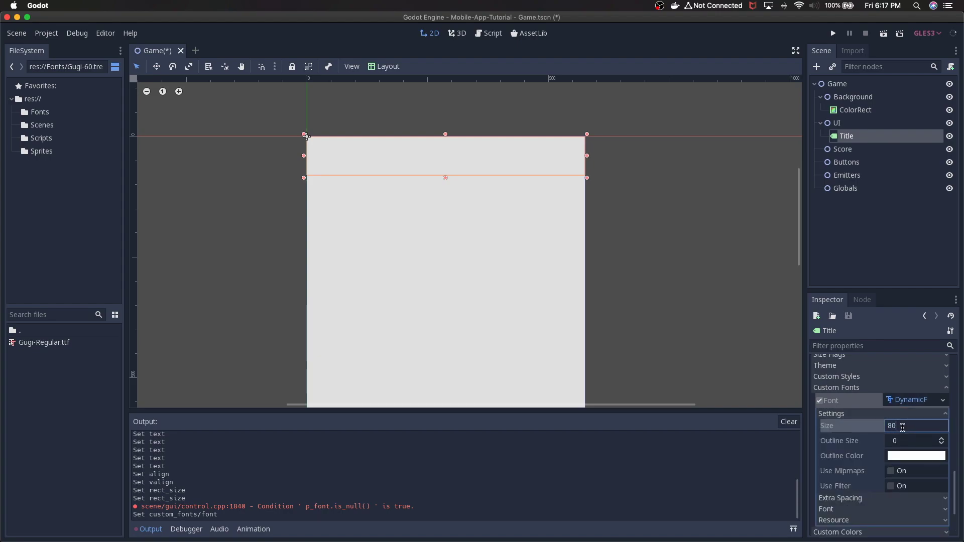
{"action": "key", "text": "Return"}
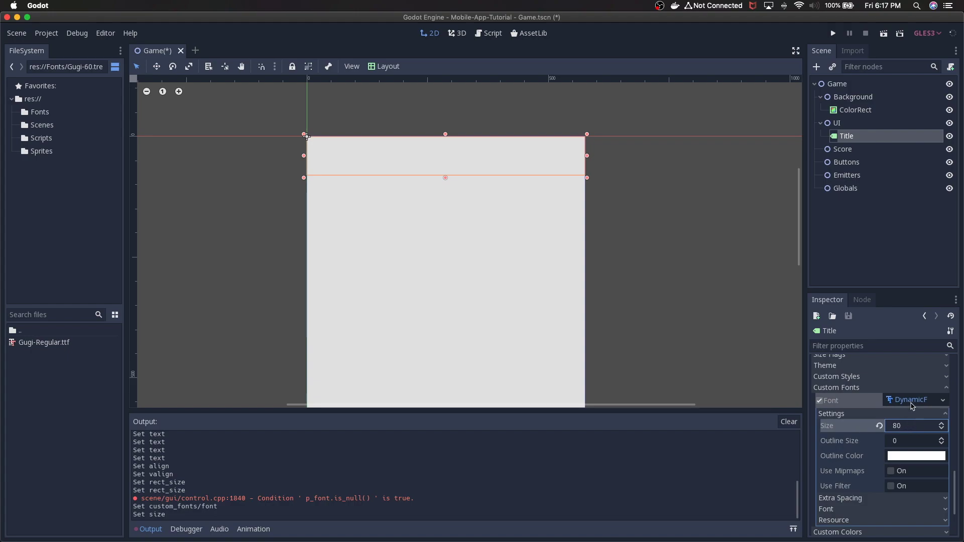
Step: Load Fonts/Gugi-Regular.ttf as the DynamicFont's font data
{"action": "left_click", "coordinate": [925, 415]}
{"action": "left_click", "coordinate": [875, 437]}
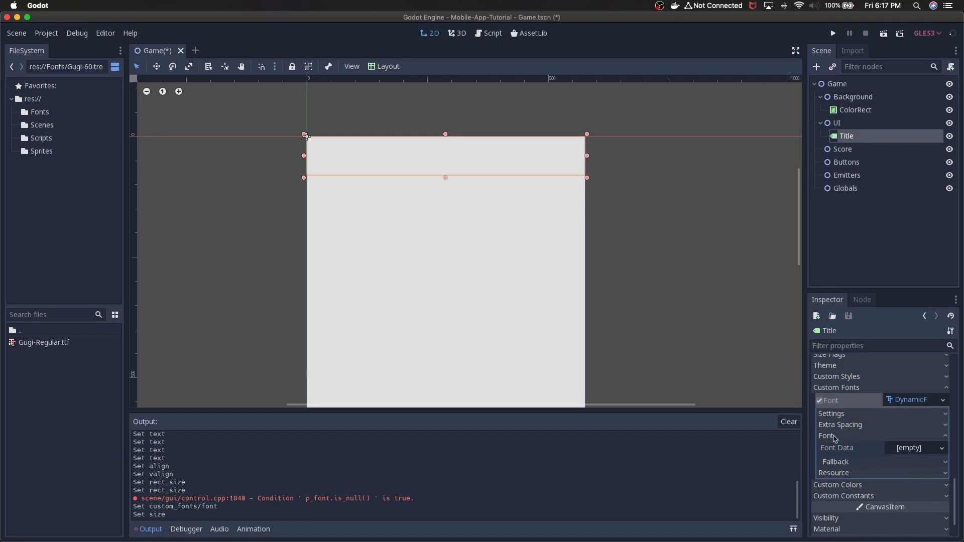
{"action": "left_click", "coordinate": [926, 450]}
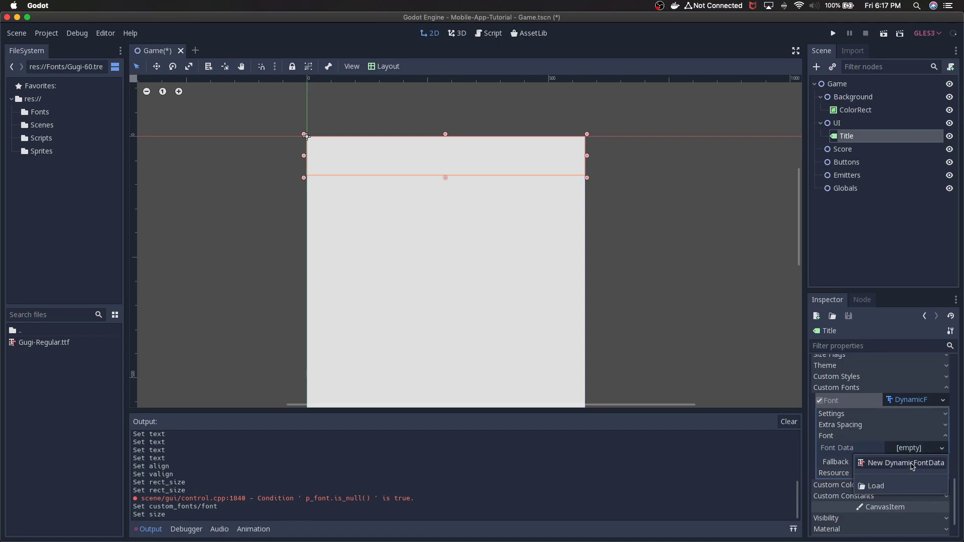
{"action": "left_click", "coordinate": [895, 487]}
{"action": "double_click", "coordinate": [235, 147]}
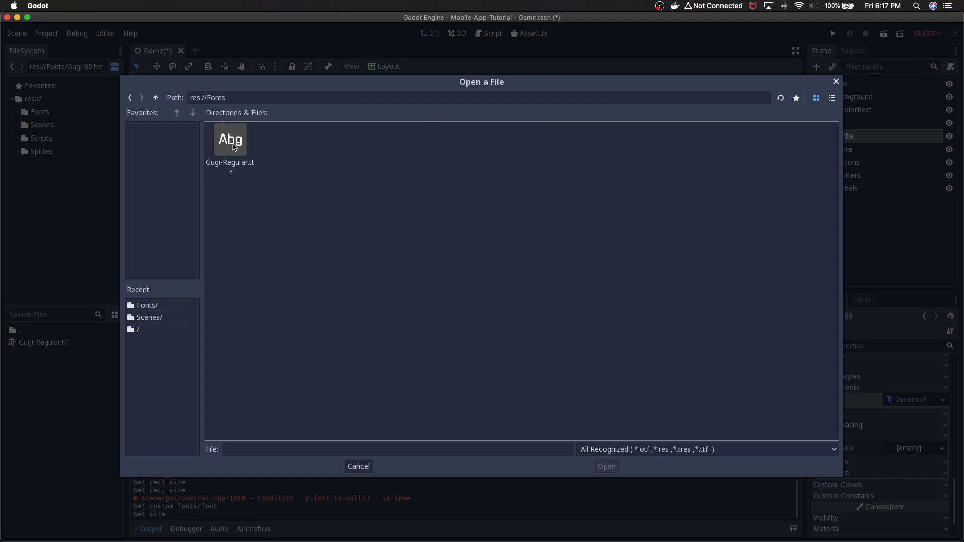
{"action": "left_click", "coordinate": [234, 155]}
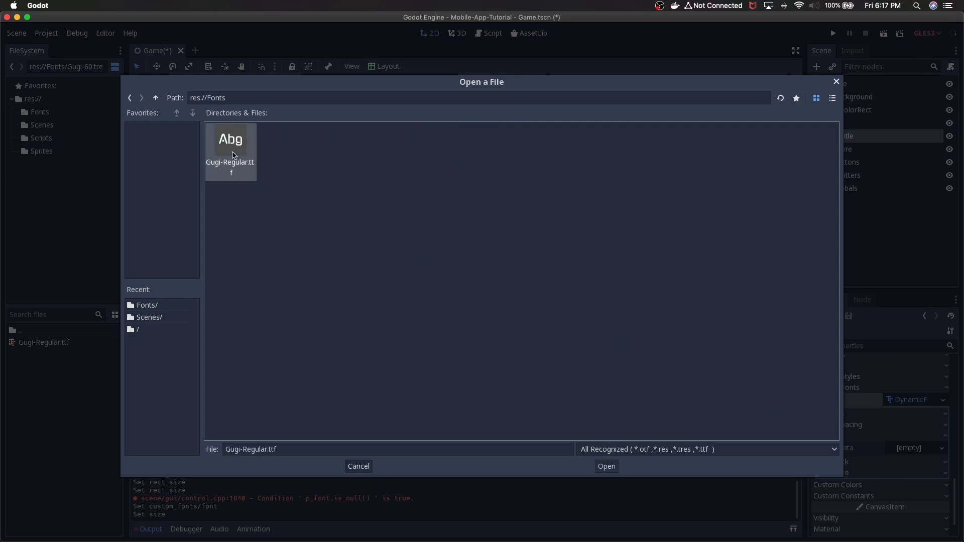
{"action": "left_click", "coordinate": [607, 467]}
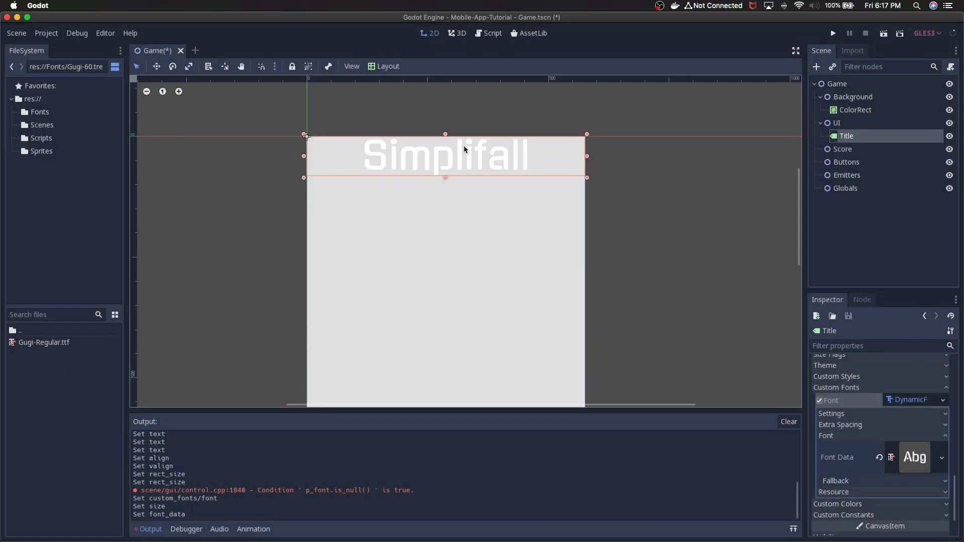
Step: Enable the Title's custom Font Color and set it to gray 8f8f8f
{"action": "left_click", "coordinate": [870, 390]}
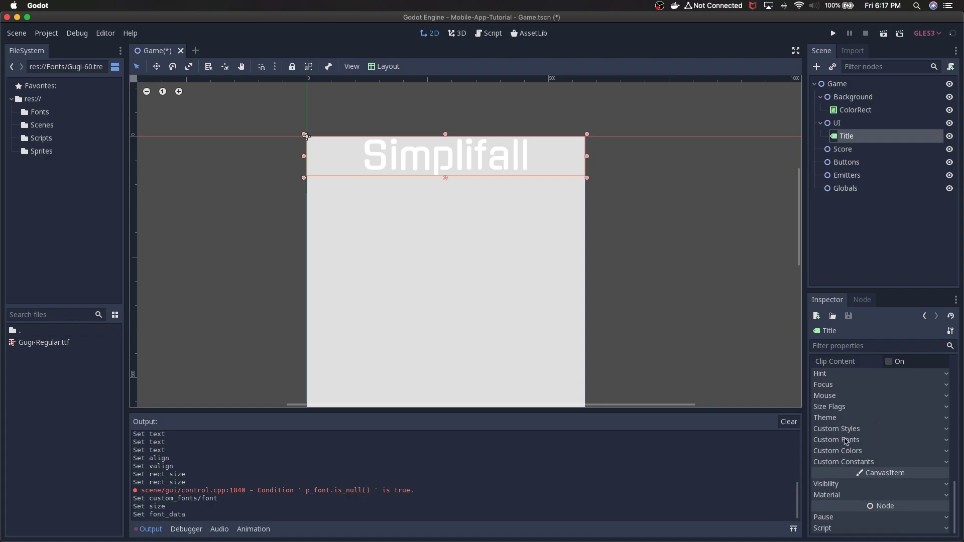
{"action": "left_click", "coordinate": [862, 451]}
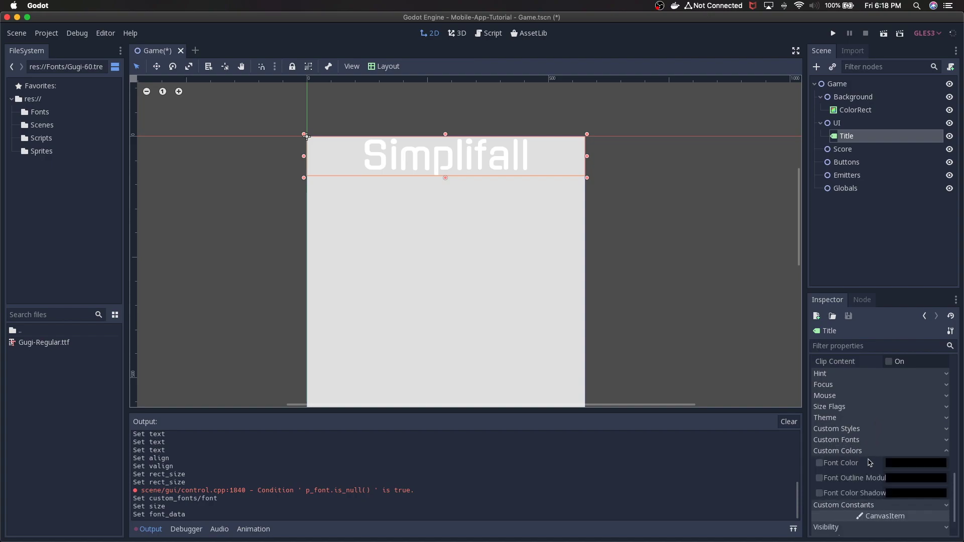
{"action": "left_click", "coordinate": [822, 464]}
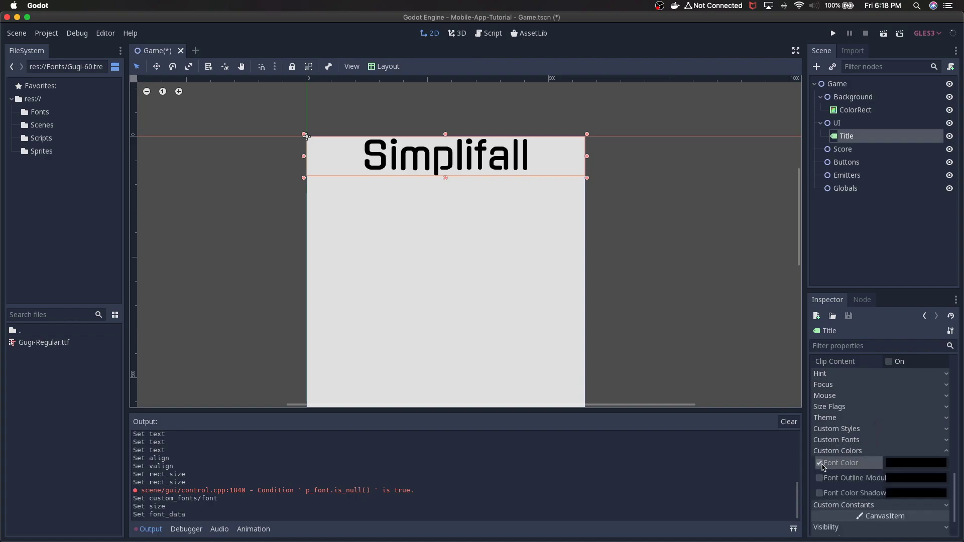
{"action": "left_click", "coordinate": [896, 462]}
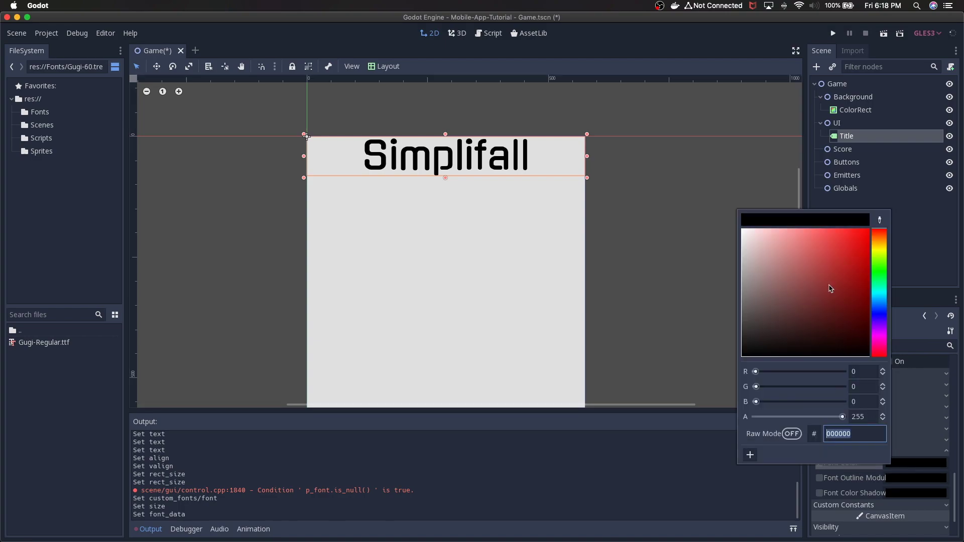
{"action": "left_click_drag", "start_coordinate": [817, 256], "coordinate": [730, 284]}
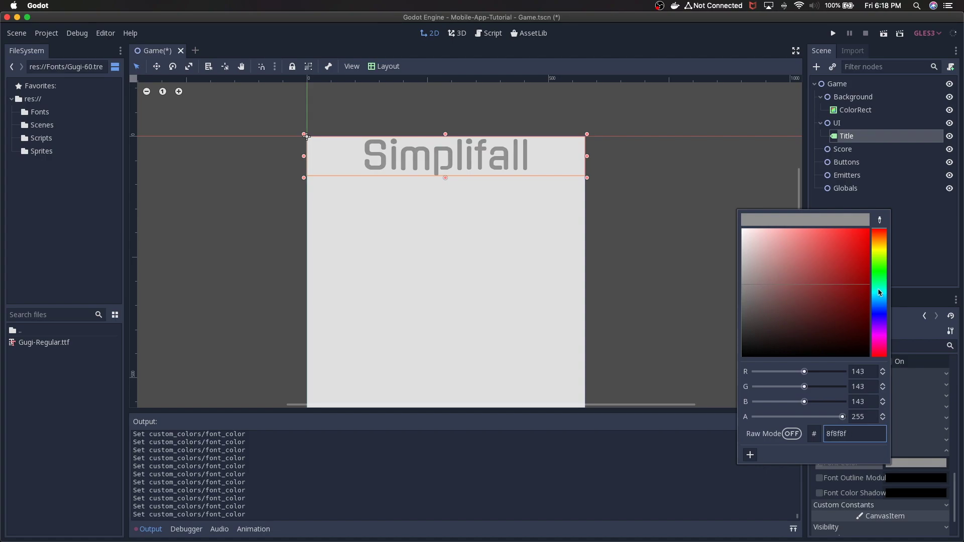
{"action": "left_click", "coordinate": [902, 275]}
{"action": "left_click", "coordinate": [436, 133]}
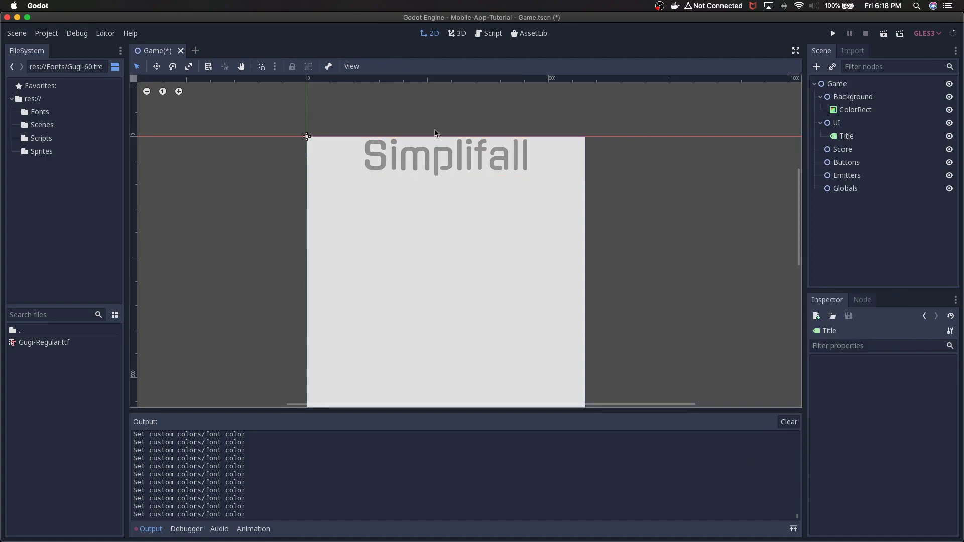
{"action": "left_click", "coordinate": [868, 139]}
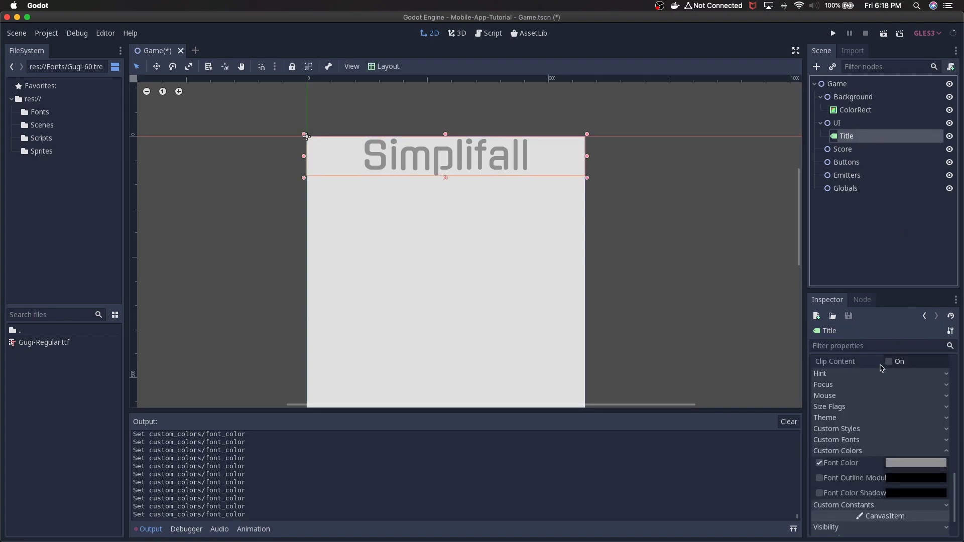
{"action": "scroll", "coordinate": [860, 408], "scroll_direction": "up", "scroll_amount": 10}
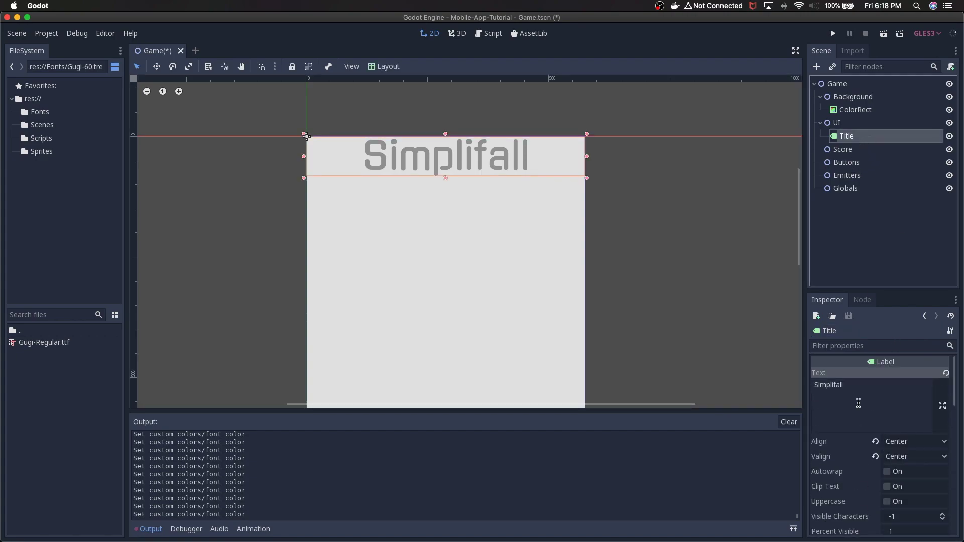
{"action": "scroll", "coordinate": [858, 404], "scroll_direction": "down", "scroll_amount": 4}
Step: Set the Title's Rect Position to x 0, y 300 and frame it in the 2D view
{"action": "scroll", "coordinate": [859, 404], "scroll_direction": "down", "scroll_amount": 3}
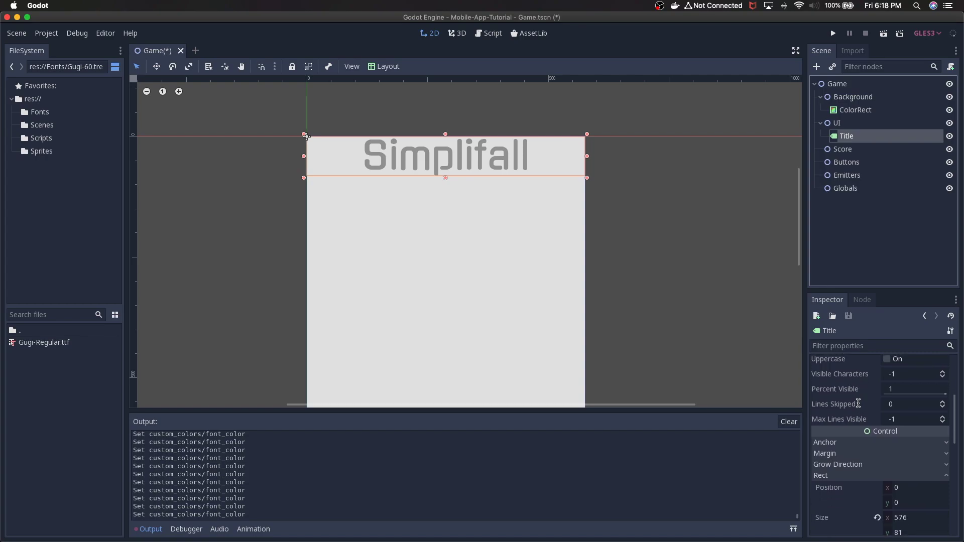
{"action": "scroll", "coordinate": [859, 403], "scroll_direction": "up", "scroll_amount": 4}
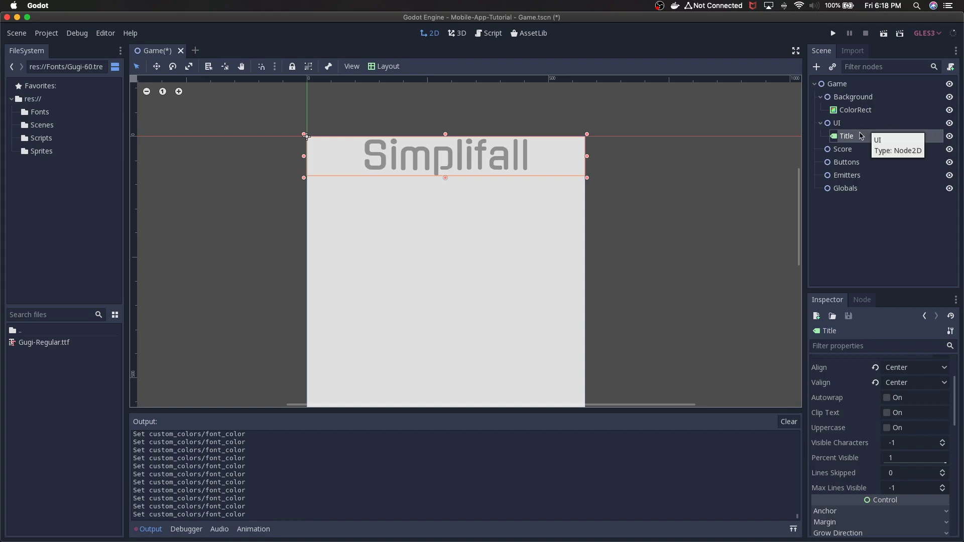
{"action": "scroll", "coordinate": [832, 398], "scroll_direction": "down", "scroll_amount": 10}
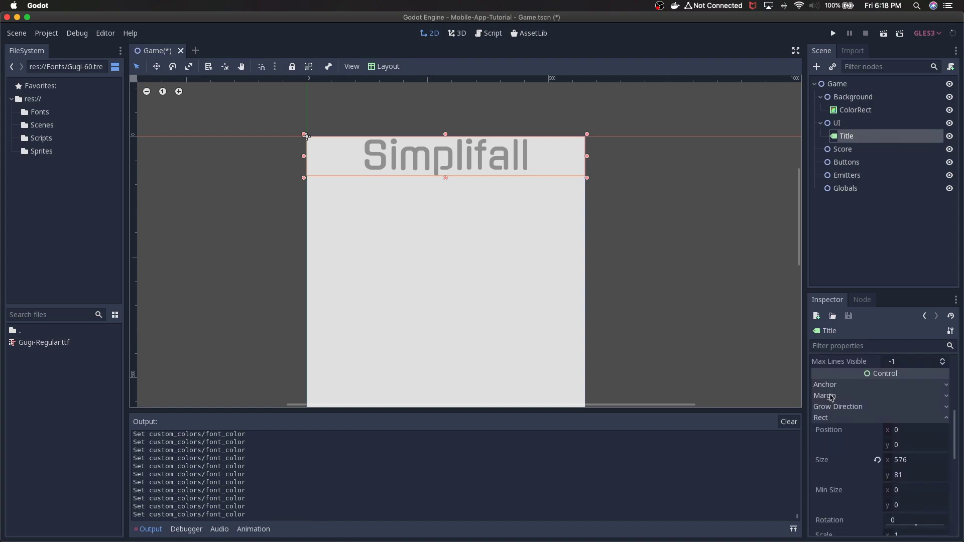
{"action": "scroll", "coordinate": [833, 398], "scroll_direction": "up", "scroll_amount": 3}
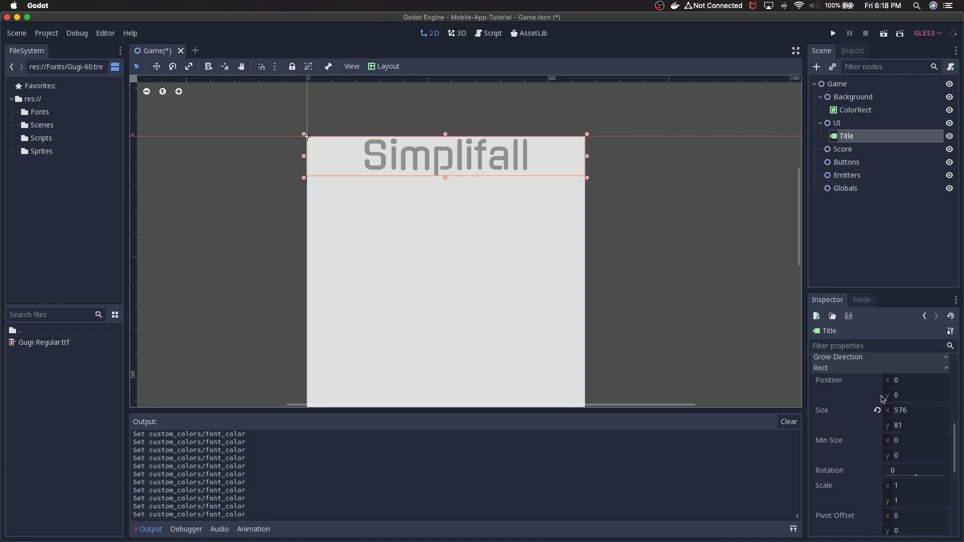
{"action": "left_click", "coordinate": [909, 382]}
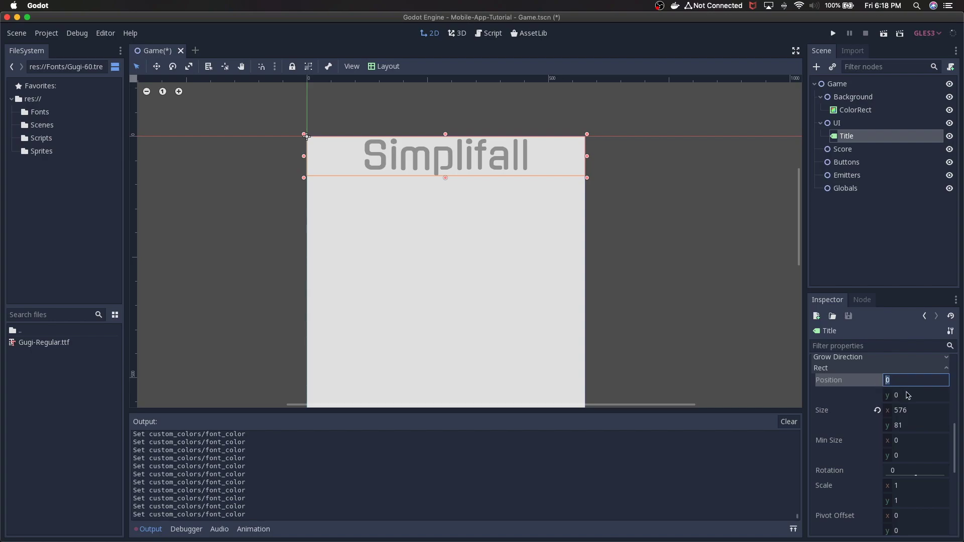
{"action": "left_click", "coordinate": [907, 394]}
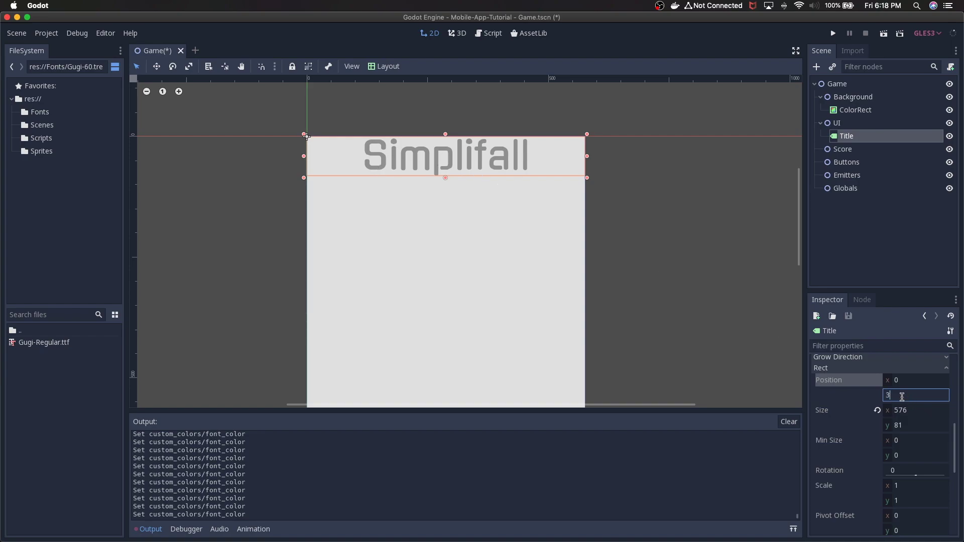
{"action": "key", "text": "Return"}
{"action": "scroll", "coordinate": [653, 338], "scroll_direction": "down", "scroll_amount": 2}
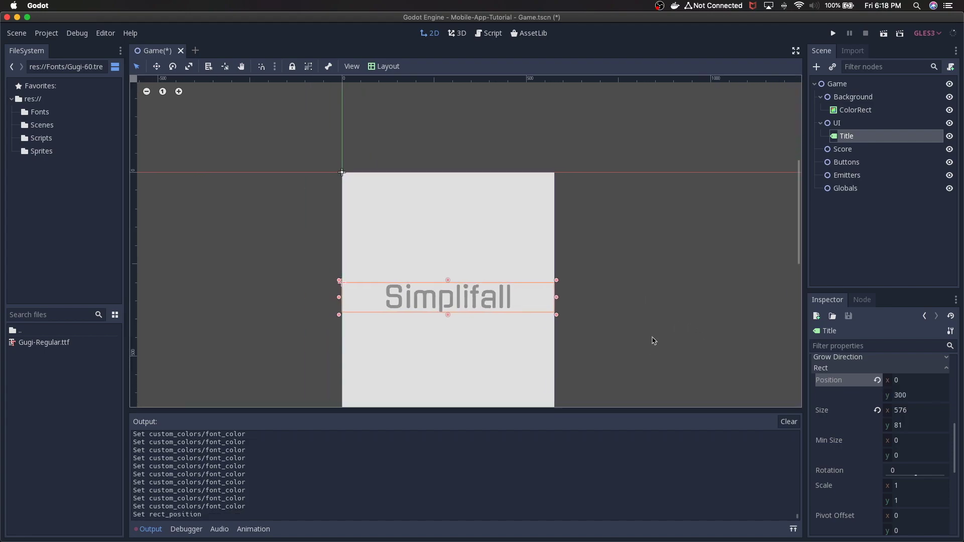
{"action": "middle_click_drag", "start_coordinate": [617, 277], "coordinate": [629, 205]}
{"action": "scroll", "coordinate": [628, 205], "scroll_direction": "down", "scroll_amount": 1}
{"action": "middle_click_drag", "start_coordinate": [551, 211], "coordinate": [545, 237]}
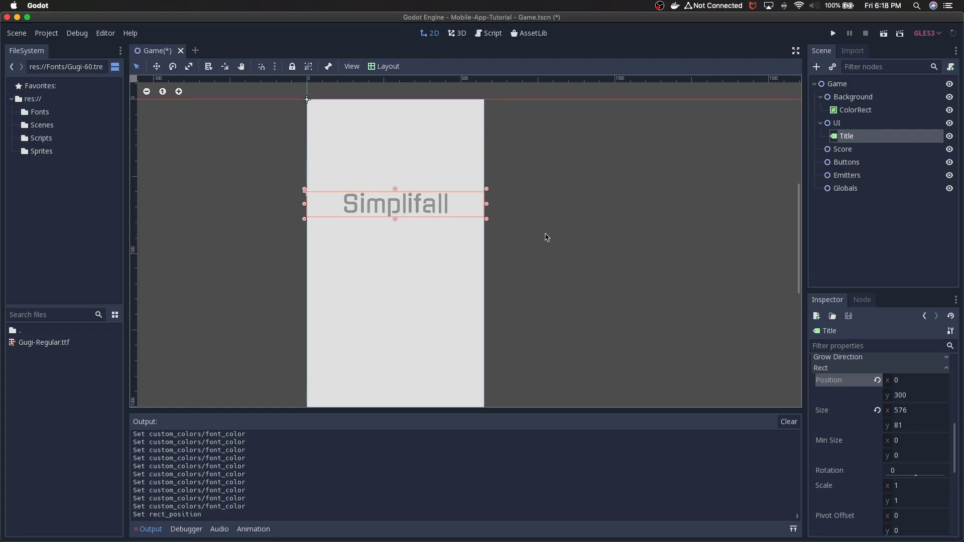
{"action": "scroll", "coordinate": [549, 219], "scroll_direction": "down", "scroll_amount": 1}
{"action": "scroll", "coordinate": [538, 220], "scroll_direction": "down", "scroll_amount": 1}
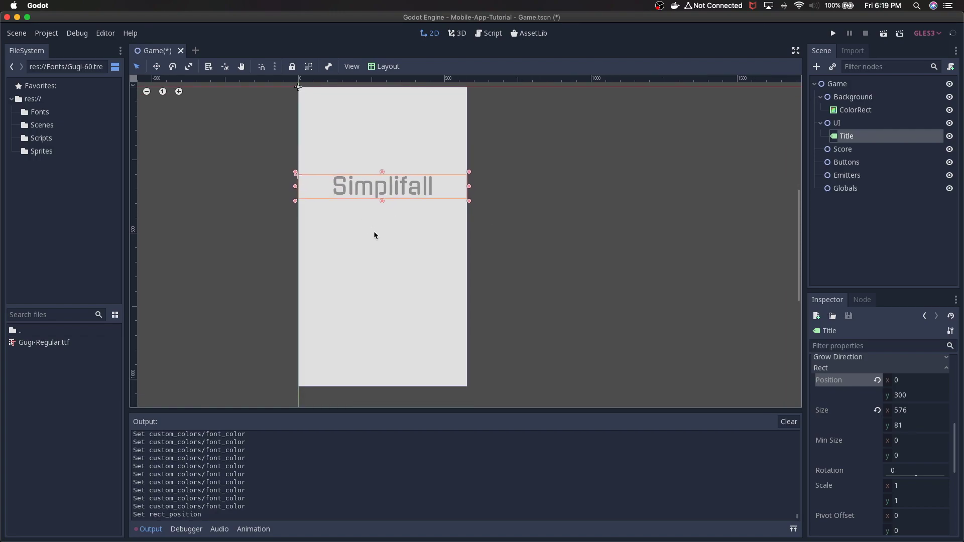
Step: Add a Node2D child under UI and rename it MenuButtons
{"action": "left_click", "coordinate": [849, 126]}
{"action": "right_click", "coordinate": [857, 126]}
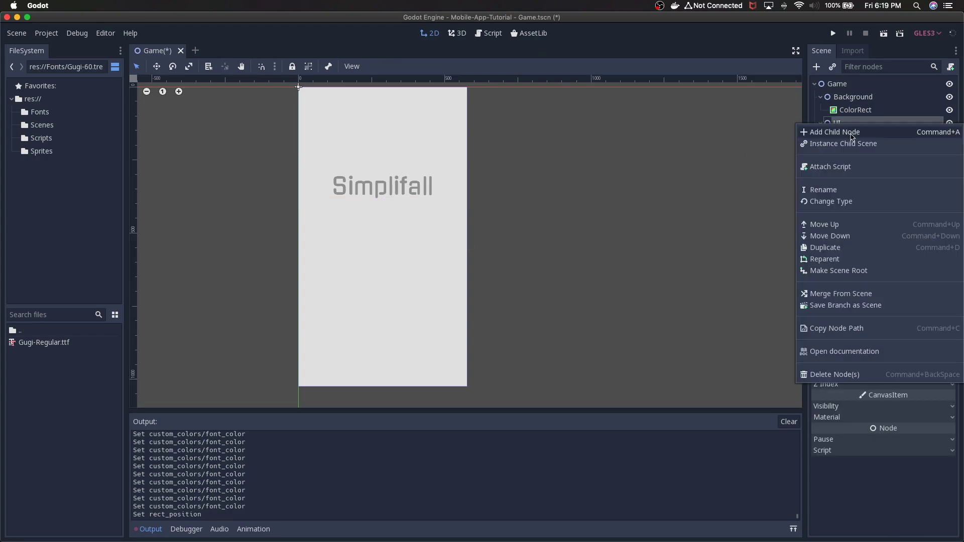
{"action": "left_click", "coordinate": [852, 133]}
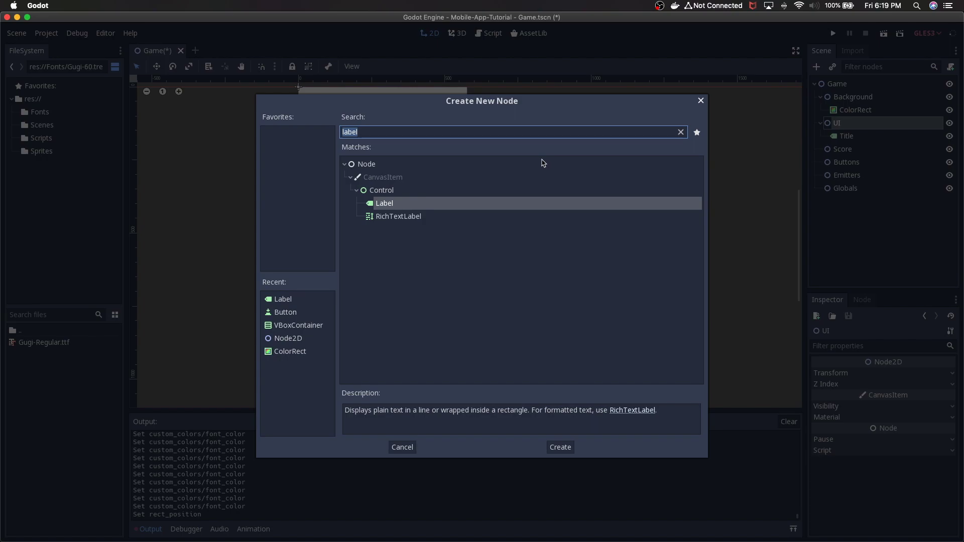
{"action": "type", "text": "Nod"}
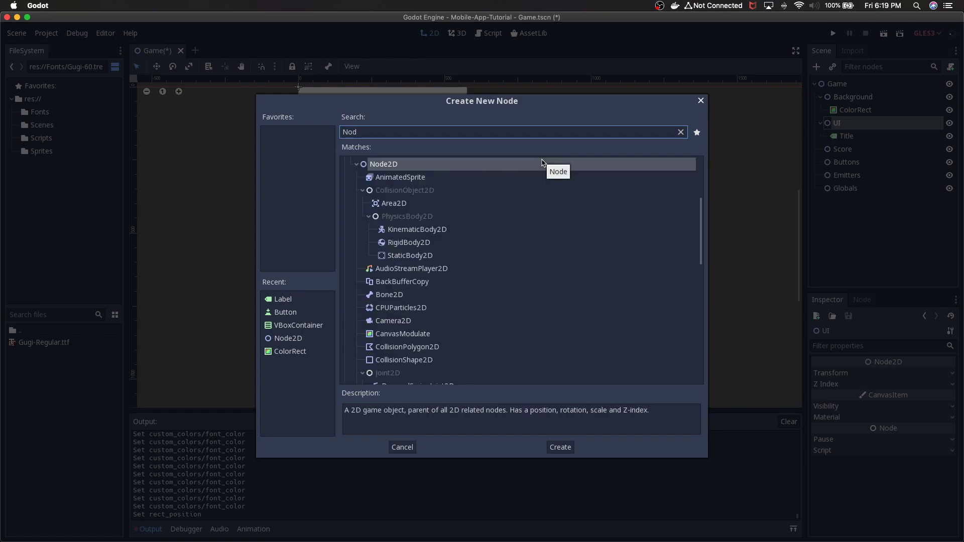
{"action": "double_click", "coordinate": [543, 164]}
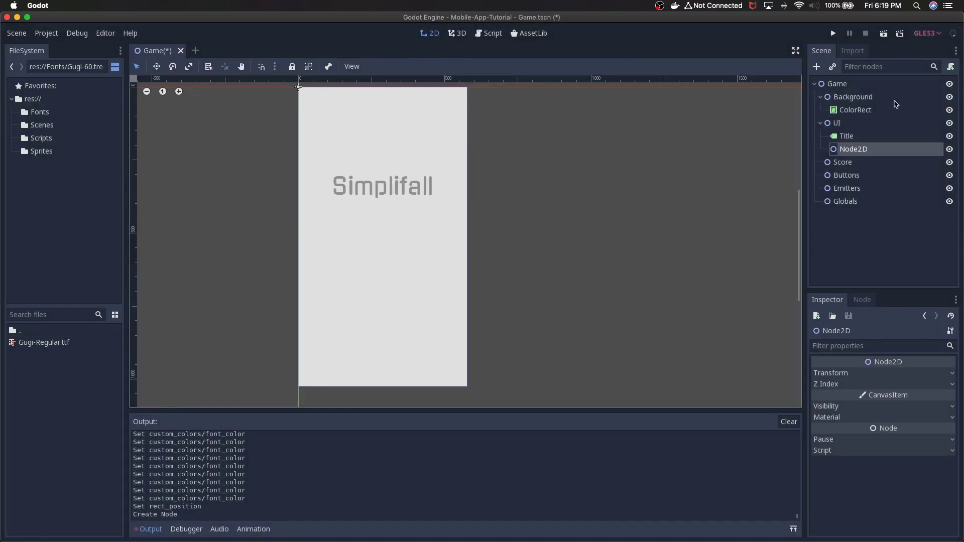
{"action": "double_click", "coordinate": [867, 149]}
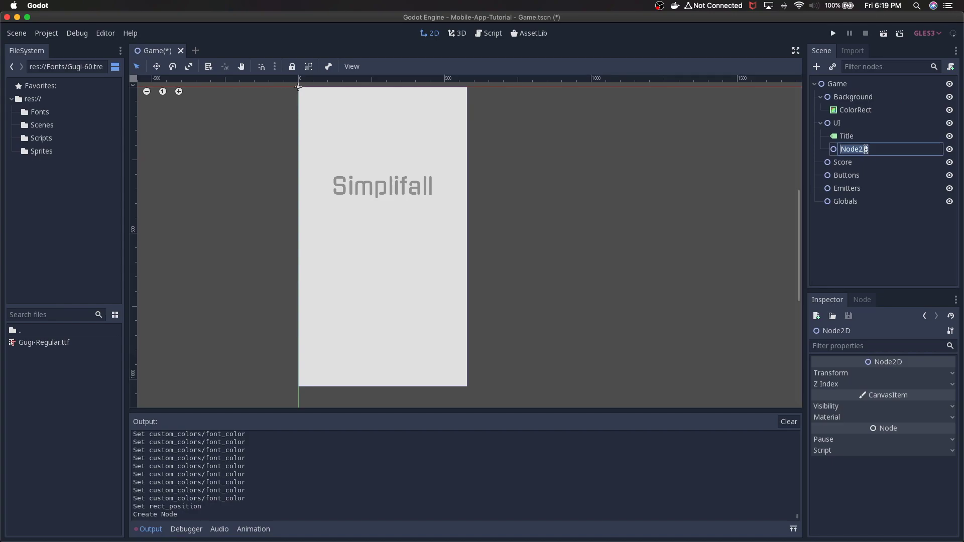
{"action": "type", "text": "MenuButtons"}
{"action": "left_click", "coordinate": [872, 203]}
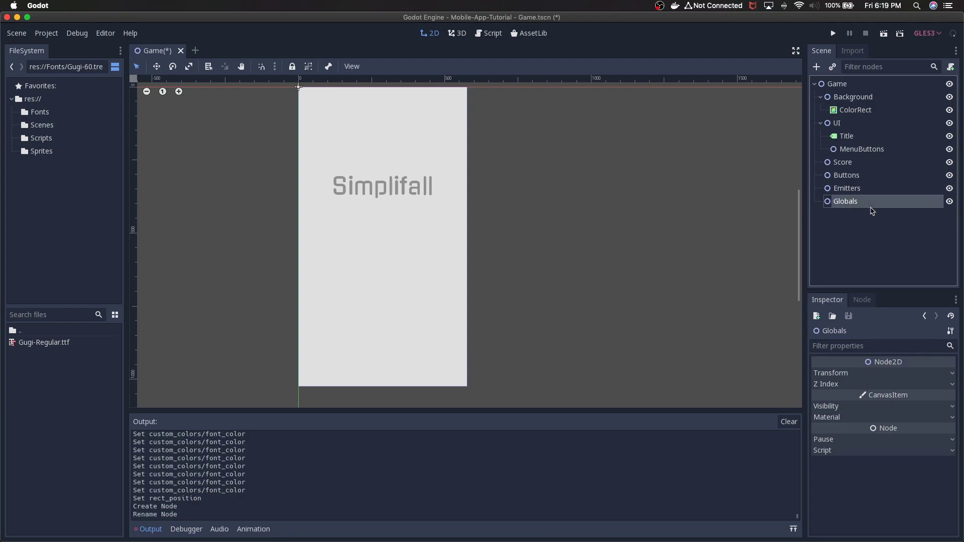
{"action": "left_click", "coordinate": [870, 153]}
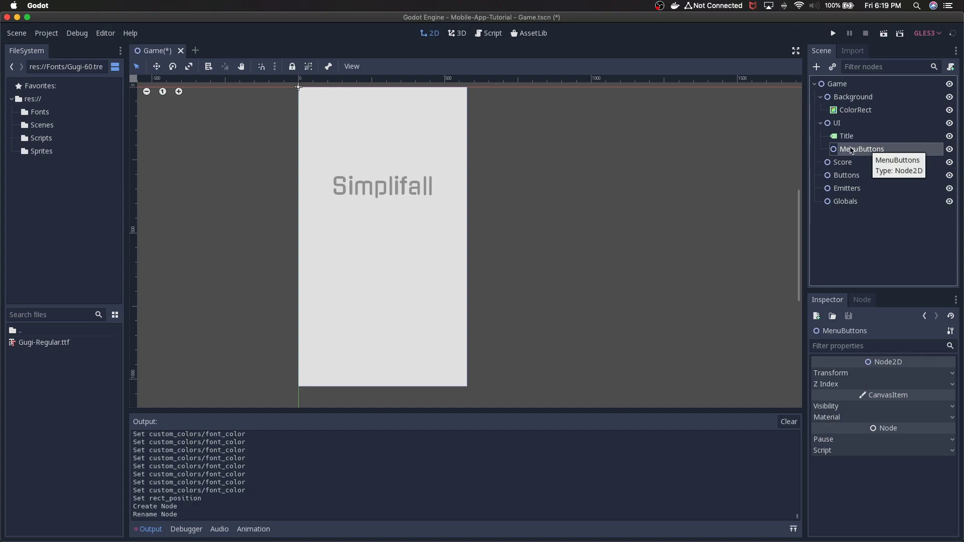
Step: Create a Button child under MenuButtons and duplicate it twice
{"action": "right_click", "coordinate": [857, 152]}
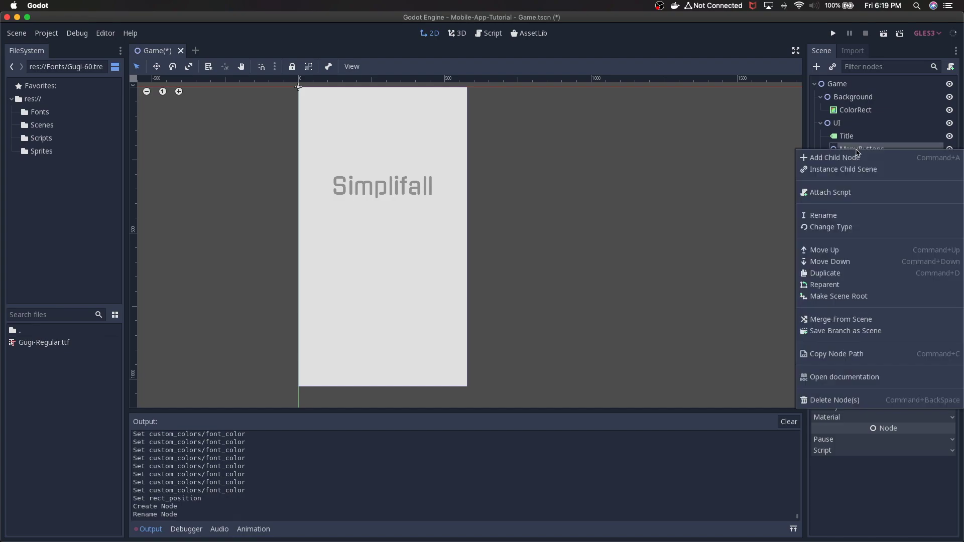
{"action": "left_click", "coordinate": [852, 160]}
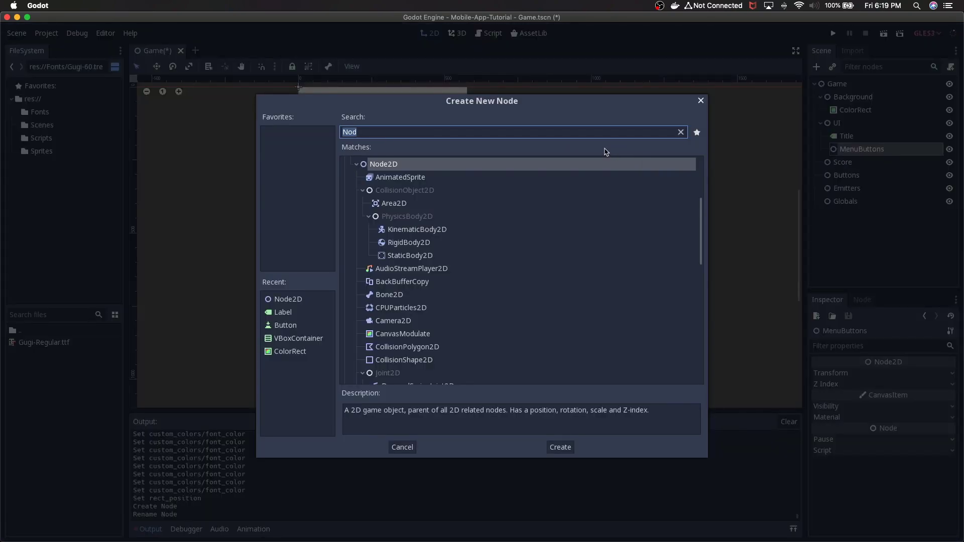
{"action": "key", "text": "BackSpace"}
{"action": "type", "text": "Button"}
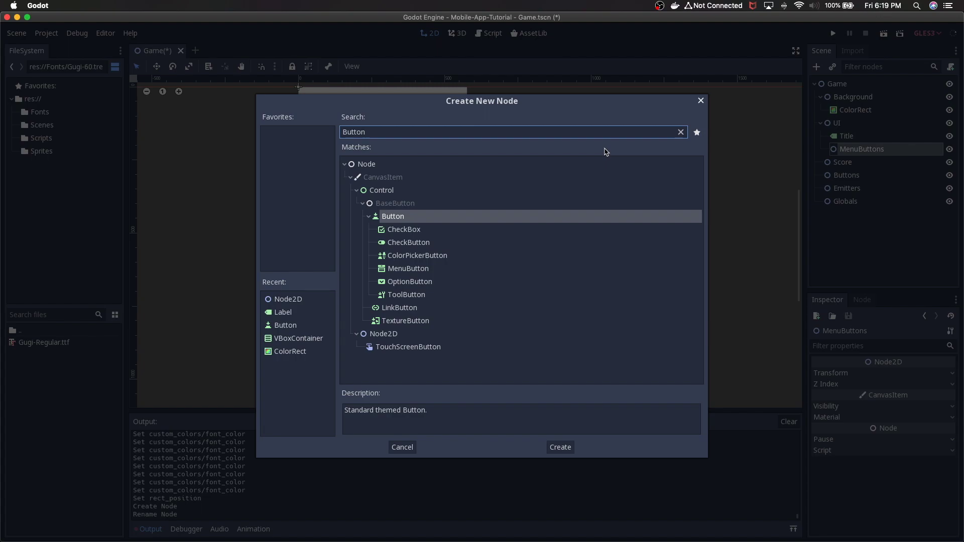
{"action": "left_click", "coordinate": [411, 221]}
{"action": "left_click", "coordinate": [561, 447]}
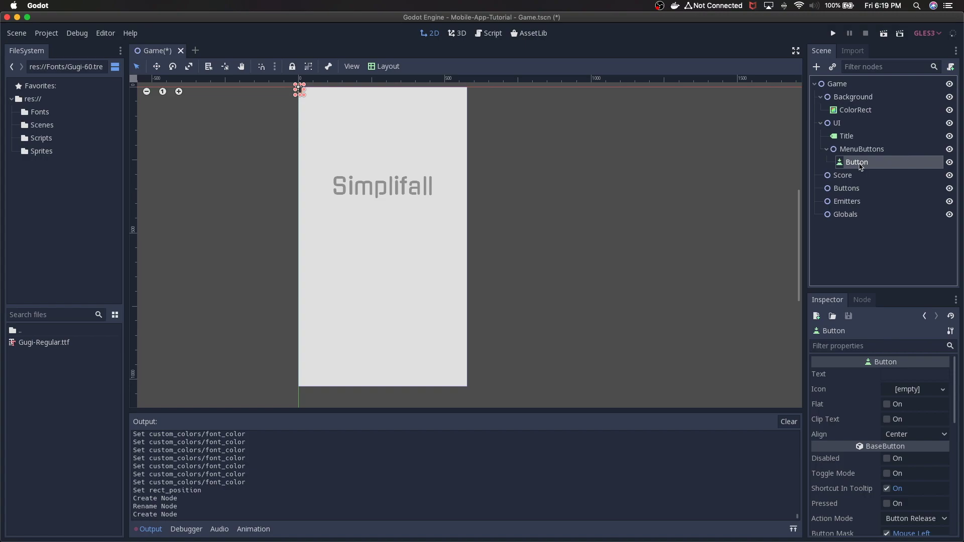
{"action": "key", "text": "super+d"}
{"action": "key", "text": "super+d"}
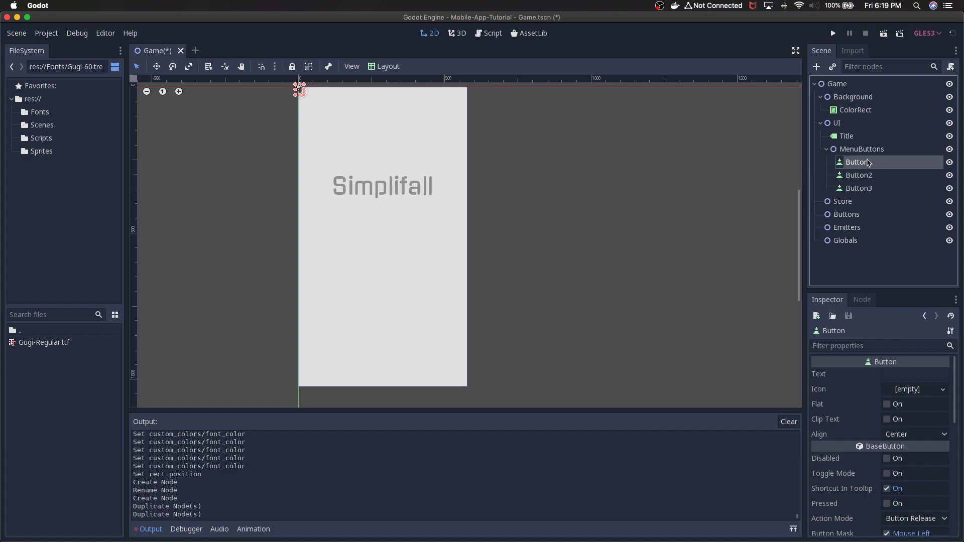
Step: Rename the three buttons Start, Settings and Quit
{"action": "double_click", "coordinate": [878, 167]}
{"action": "type", "text": "Star"}
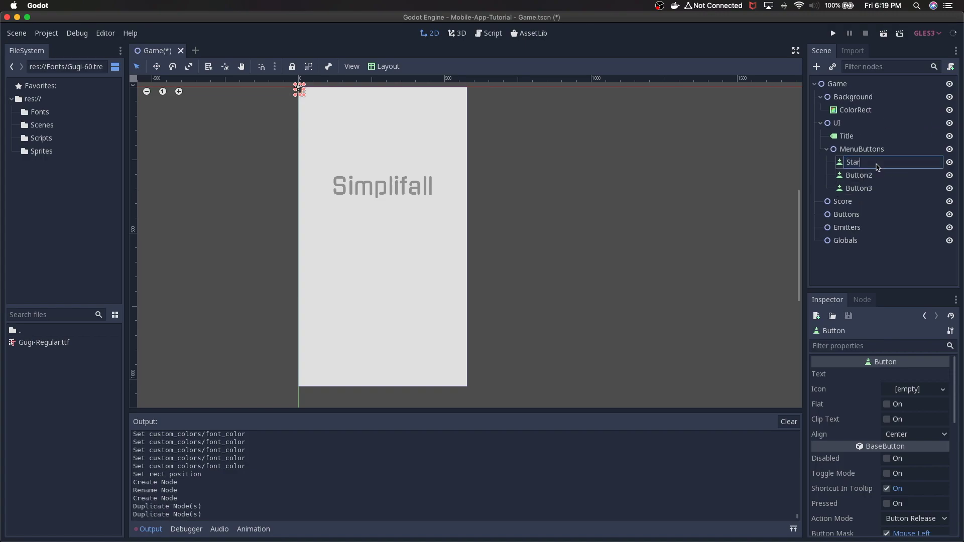
{"action": "type", "text": "t"}
{"action": "key", "text": "Return"}
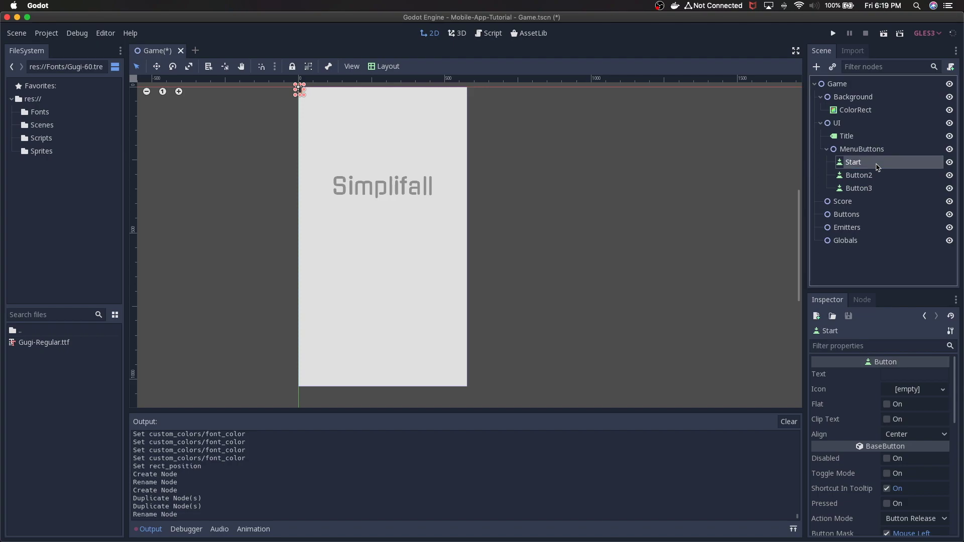
{"action": "left_click", "coordinate": [868, 174]}
{"action": "double_click", "coordinate": [869, 176]}
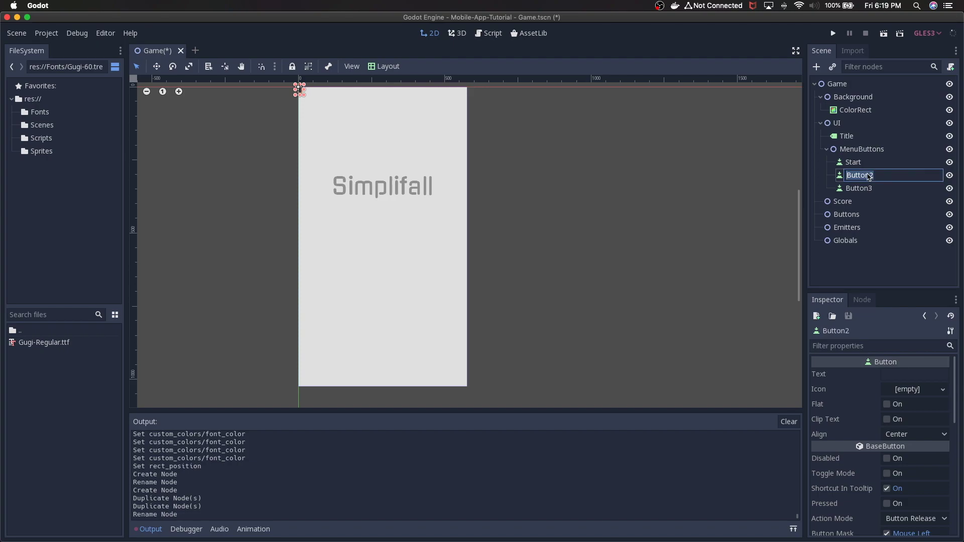
{"action": "type", "text": "Settings"}
{"action": "double_click", "coordinate": [865, 188]}
{"action": "type", "text": "Quit"}
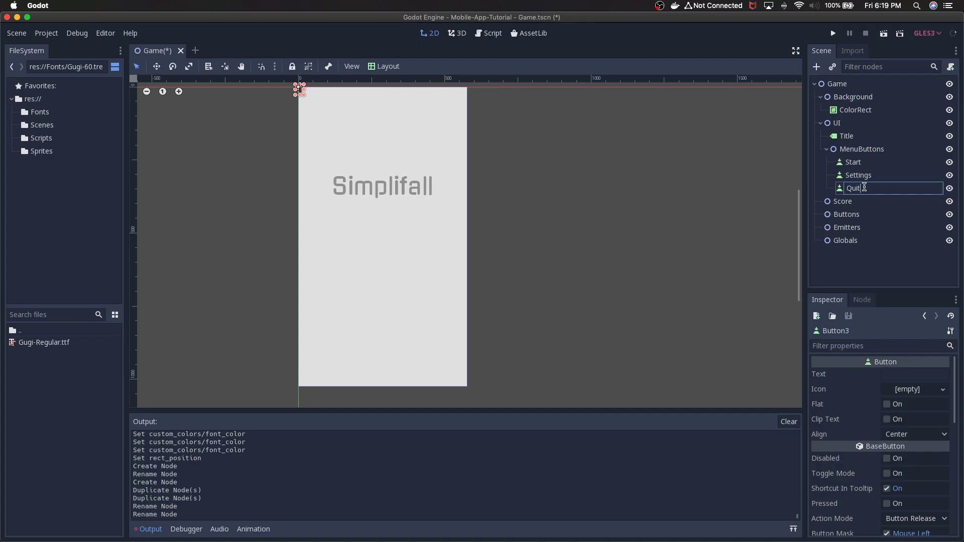
{"action": "key", "text": "Return"}
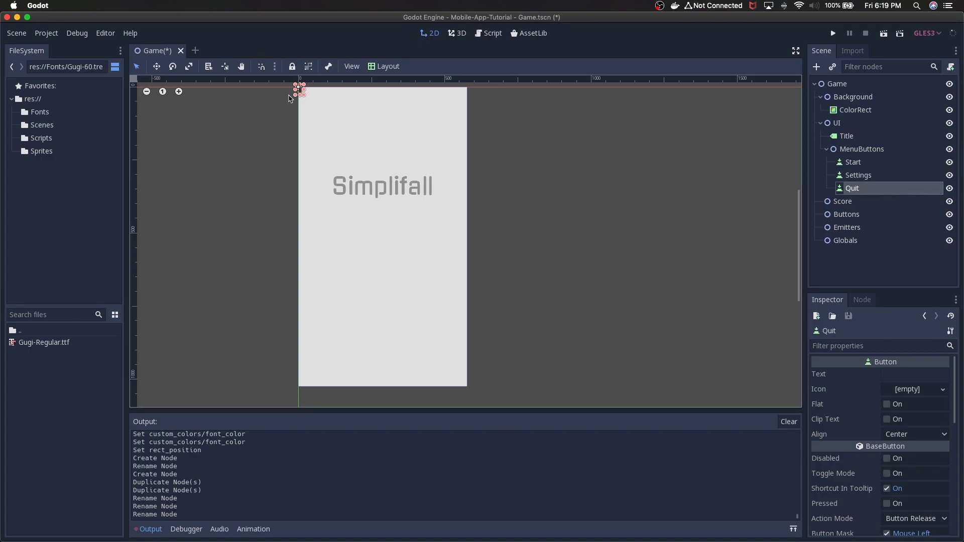
Step: Give the Start button the text 'Start' and turn on Flat
{"action": "scroll", "coordinate": [300, 104], "scroll_direction": "up", "scroll_amount": 3}
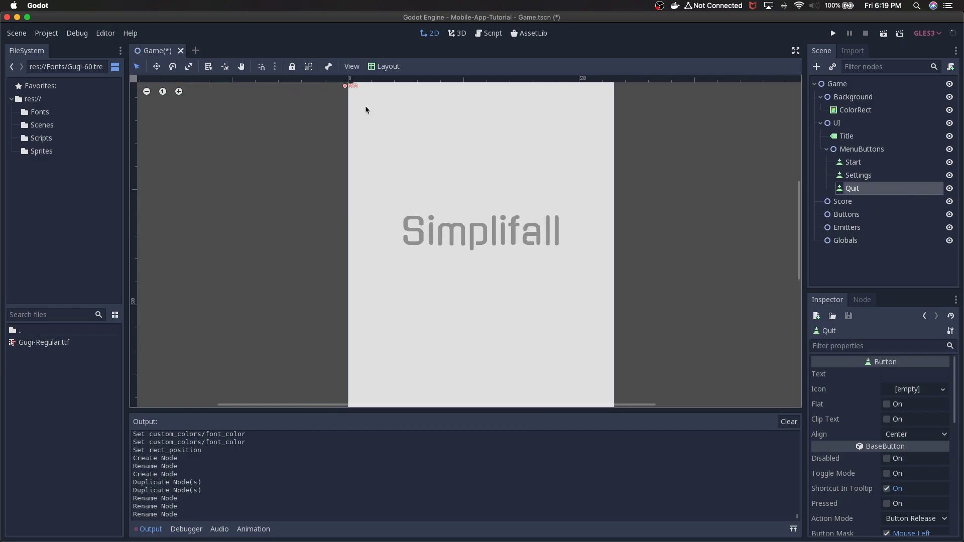
{"action": "middle_click_drag", "start_coordinate": [360, 104], "coordinate": [348, 189]}
{"action": "scroll", "coordinate": [366, 152], "scroll_direction": "up", "scroll_amount": 3}
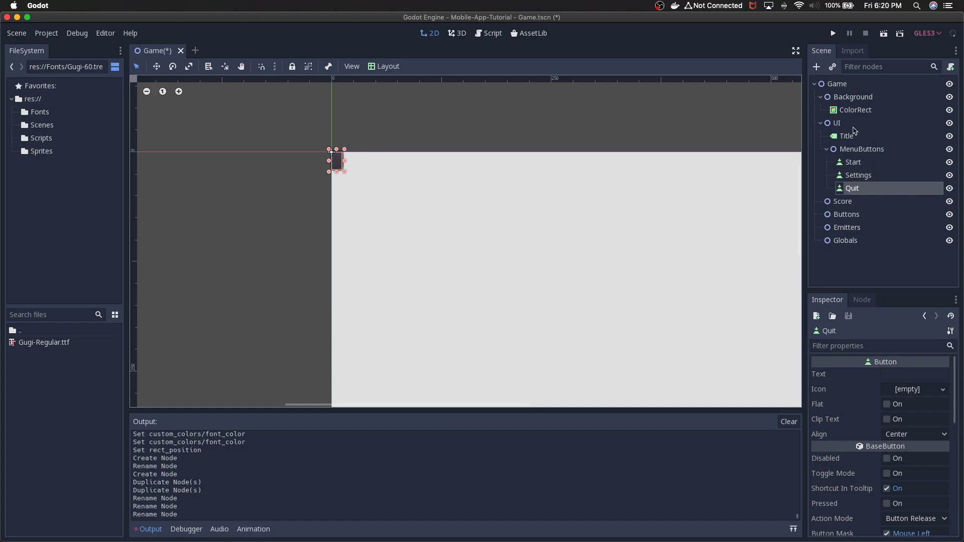
{"action": "left_click", "coordinate": [874, 165]}
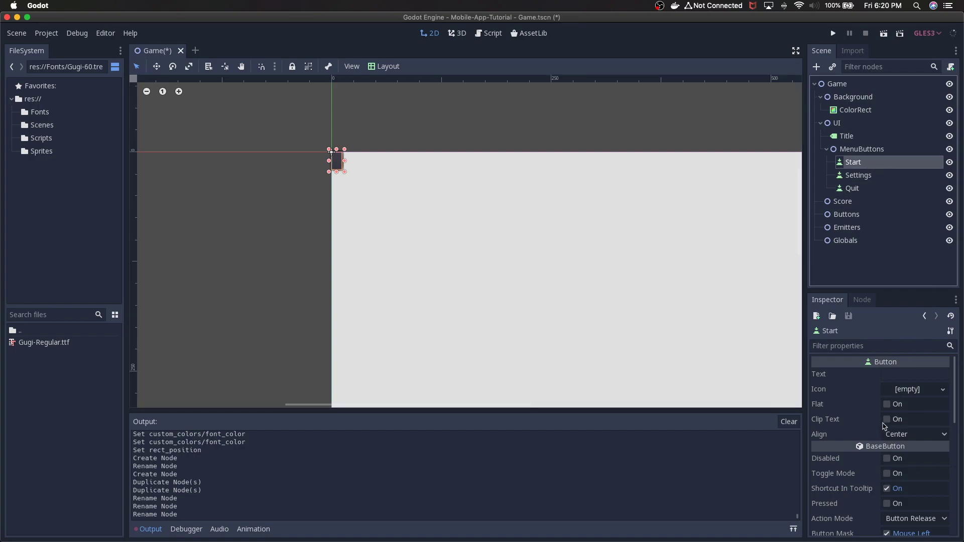
{"action": "left_click", "coordinate": [898, 374]}
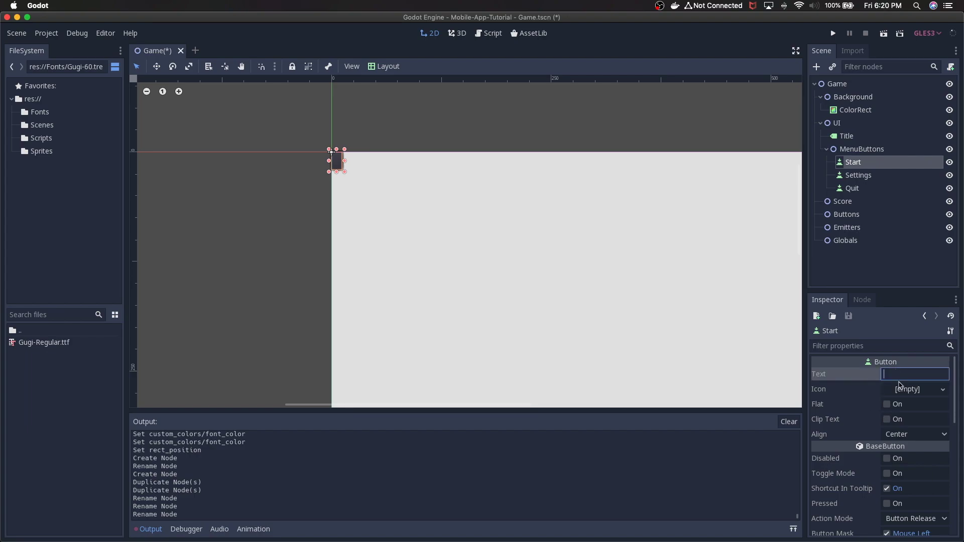
{"action": "type", "text": "Start"}
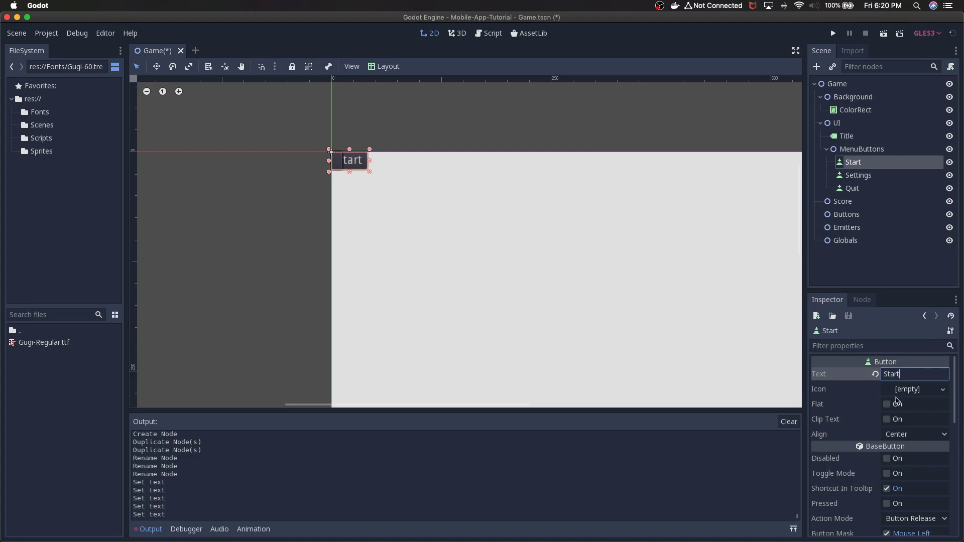
{"action": "left_click", "coordinate": [888, 405]}
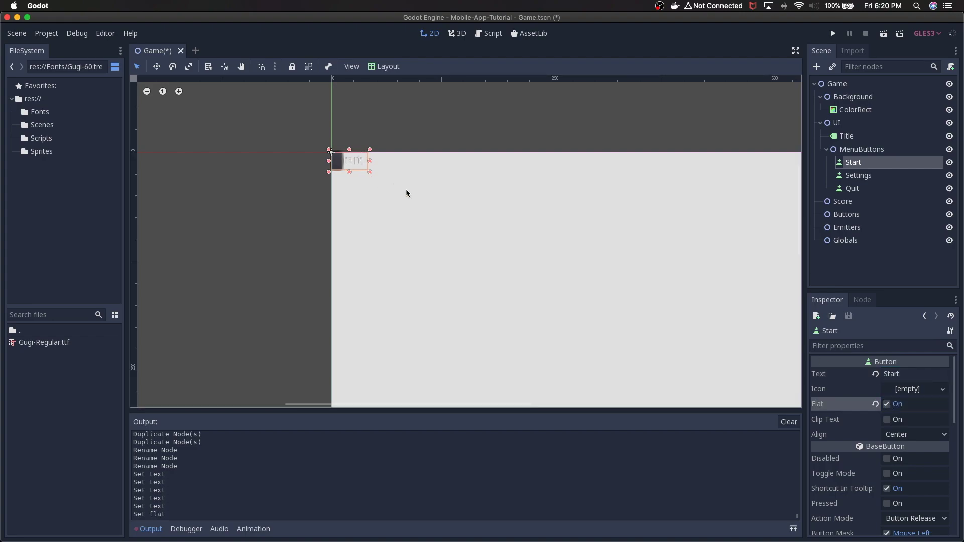
Step: Set the Start button's Enabled Focus Mode to None
{"action": "scroll", "coordinate": [889, 421], "scroll_direction": "down", "scroll_amount": 1}
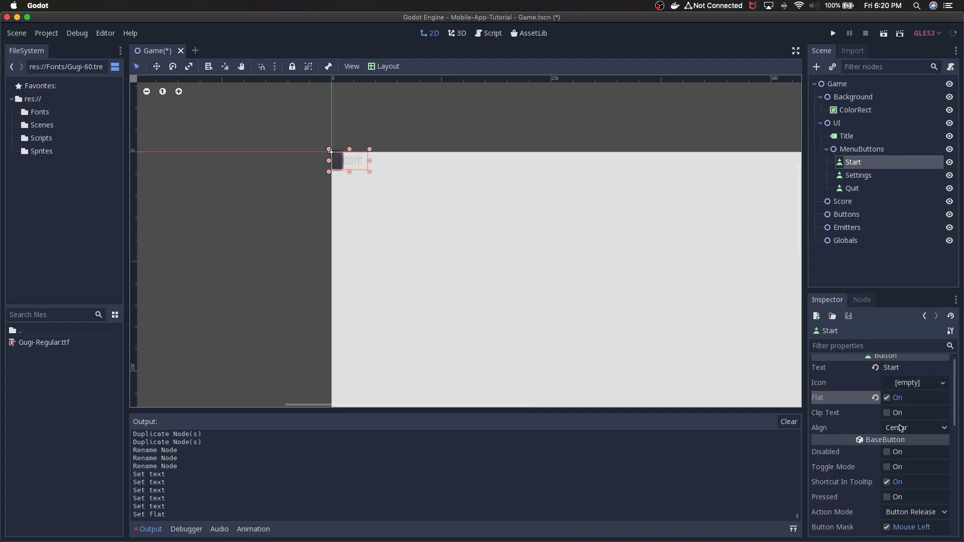
{"action": "scroll", "coordinate": [897, 430], "scroll_direction": "down", "scroll_amount": 5}
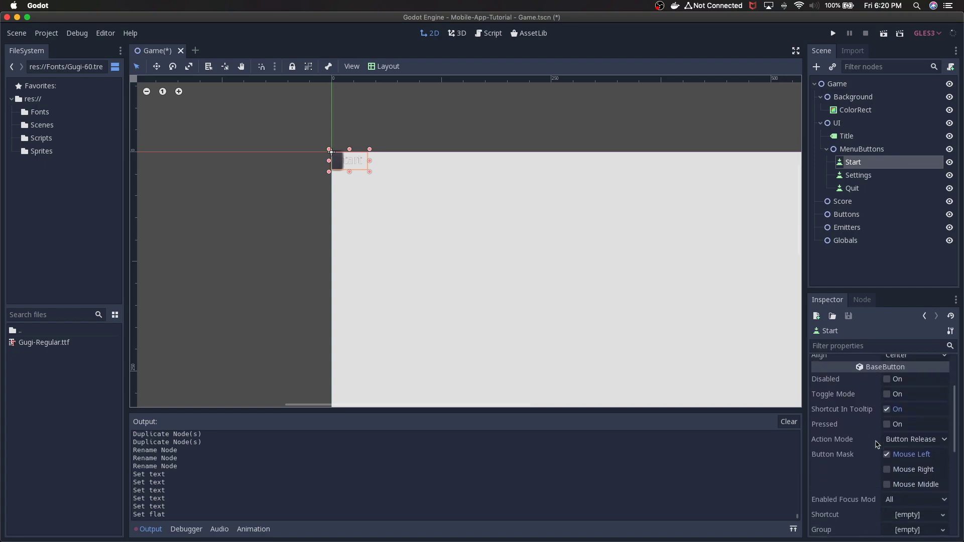
{"action": "scroll", "coordinate": [876, 445], "scroll_direction": "down", "scroll_amount": 1}
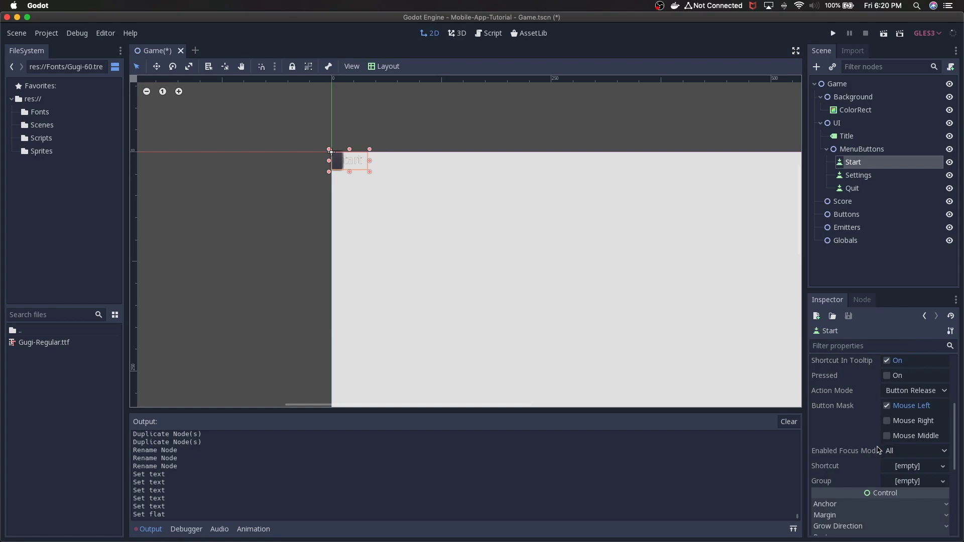
{"action": "left_click", "coordinate": [911, 451]}
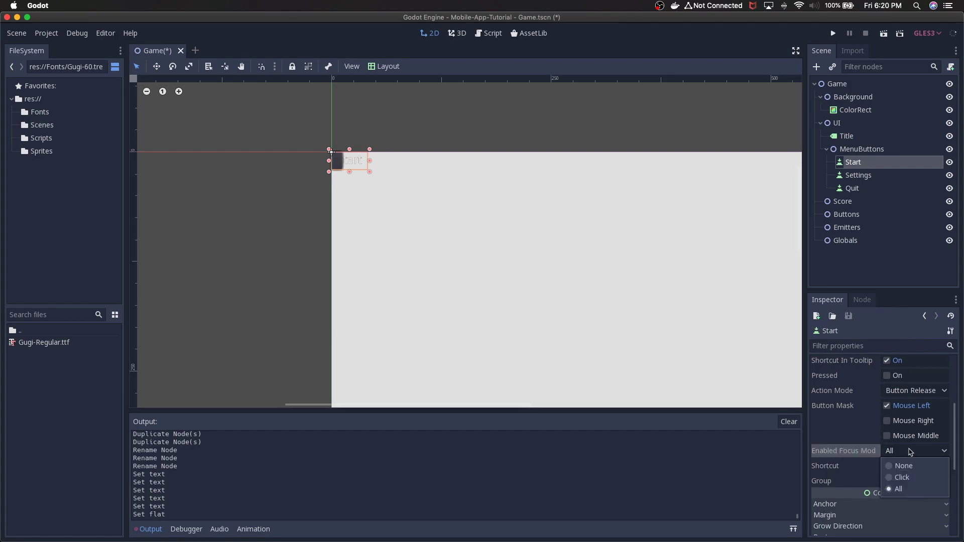
{"action": "left_click", "coordinate": [896, 467]}
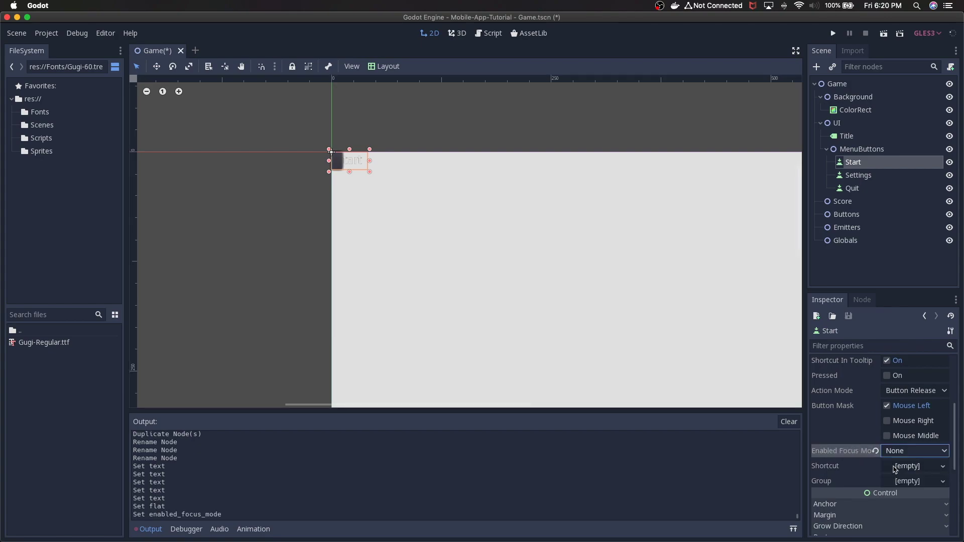
{"action": "scroll", "coordinate": [886, 465], "scroll_direction": "down", "scroll_amount": 6}
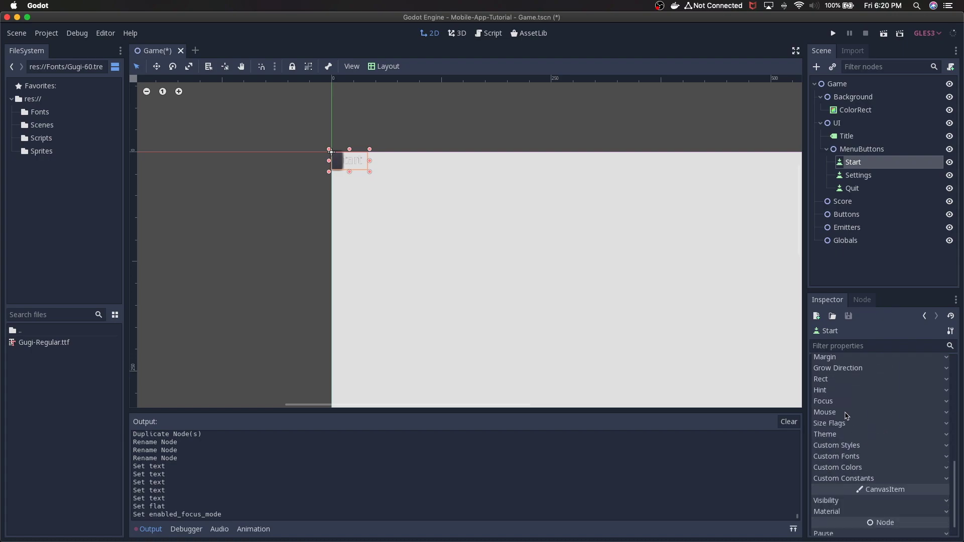
Step: Set the Start button's Rect size to 576 by 67 in the Inspector
{"action": "left_click", "coordinate": [832, 380]}
{"action": "scroll", "coordinate": [852, 413], "scroll_direction": "down", "scroll_amount": 1}
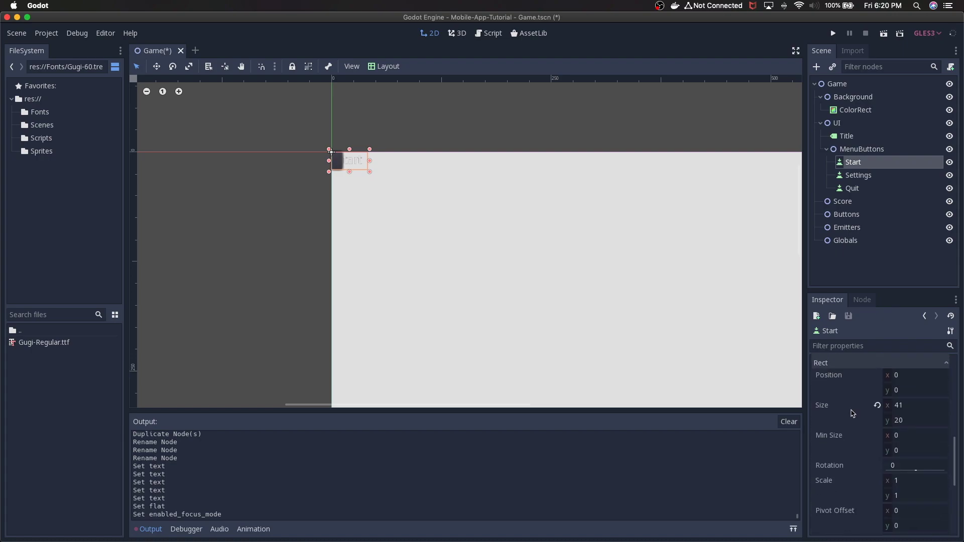
{"action": "left_click", "coordinate": [905, 406]}
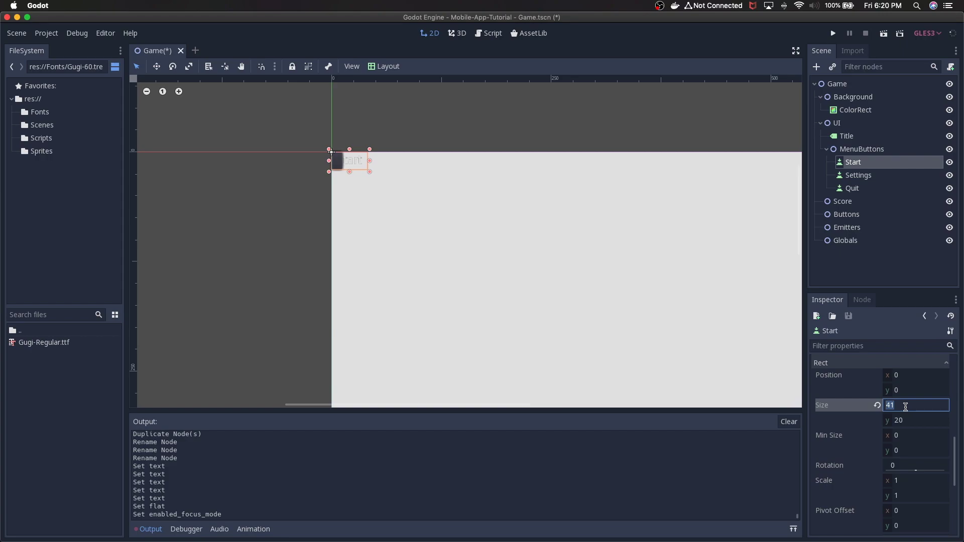
{"action": "type", "text": "4"}
{"action": "type", "text": "76"}
{"action": "key", "text": "Return"}
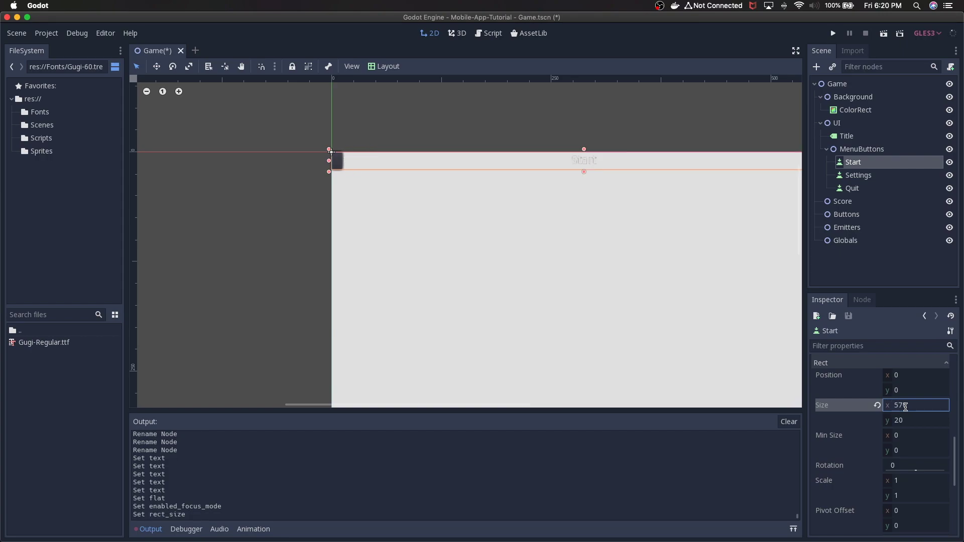
{"action": "left_click", "coordinate": [904, 421]}
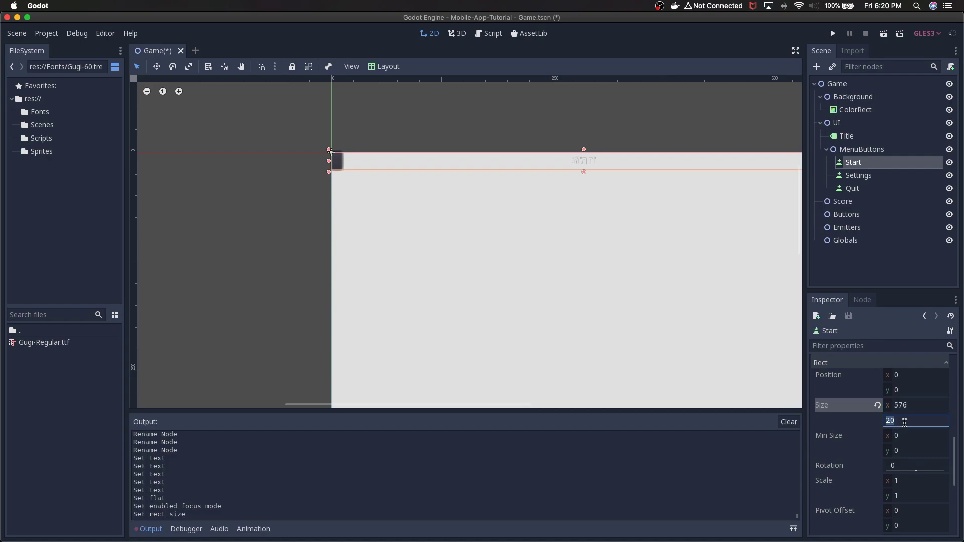
{"action": "type", "text": "67"}
{"action": "key", "text": "Return"}
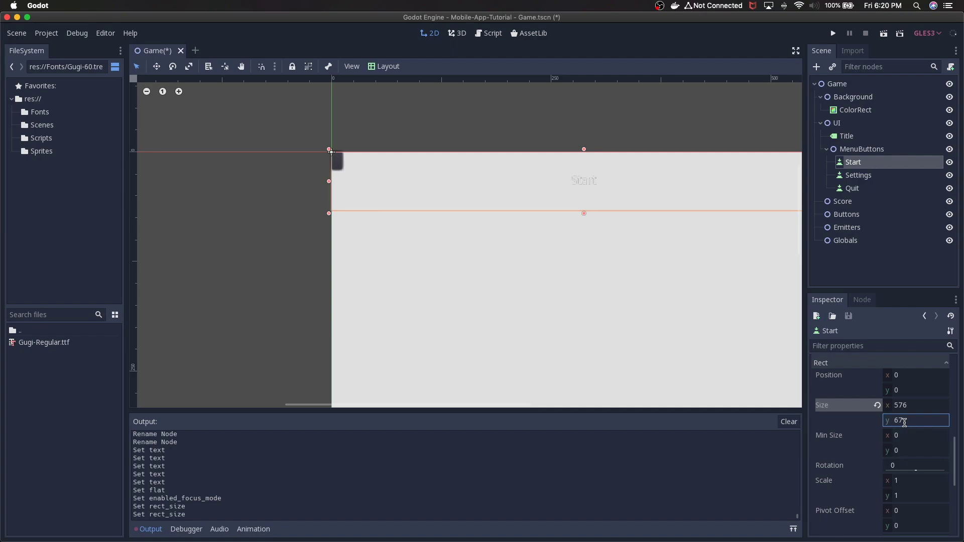
{"action": "scroll", "coordinate": [899, 449], "scroll_direction": "down", "scroll_amount": 8}
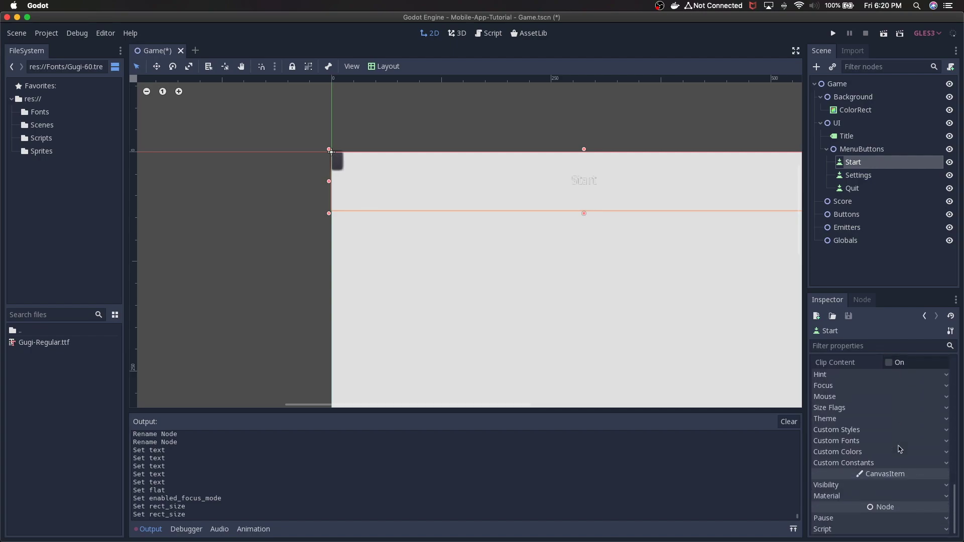
Step: Give Start a new DynamicFont override that loads Fonts/Gugi-Regular.ttf as its font data
{"action": "left_click", "coordinate": [851, 441]}
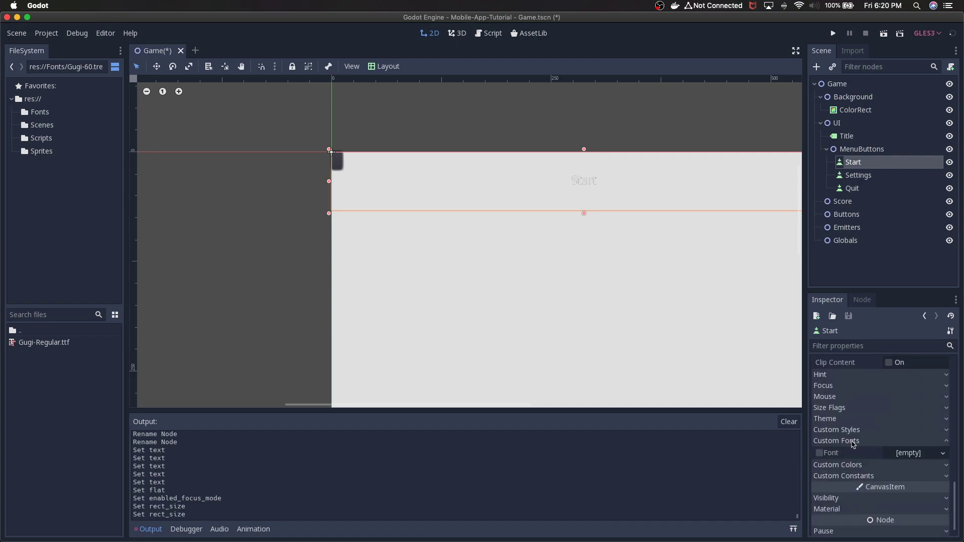
{"action": "left_click", "coordinate": [819, 455]}
{"action": "left_click", "coordinate": [918, 454]}
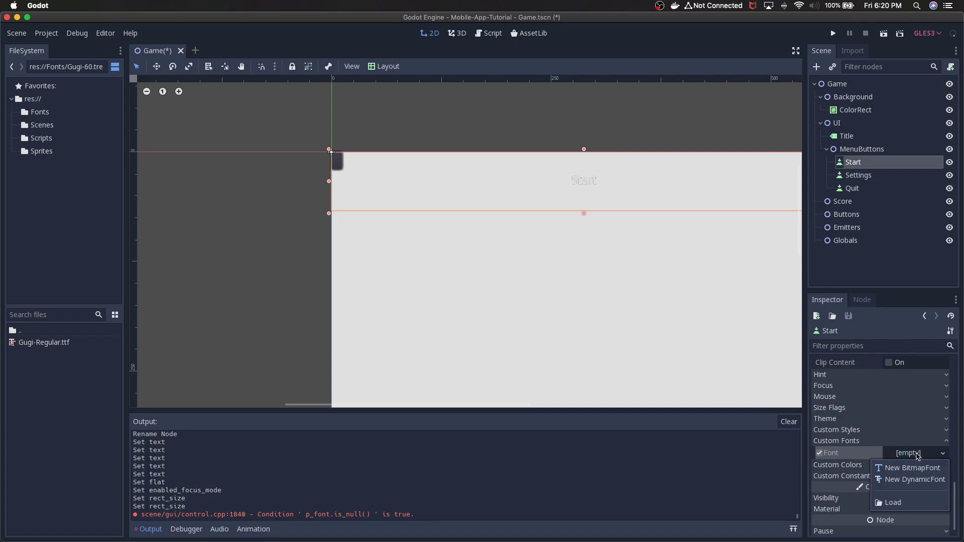
{"action": "left_click", "coordinate": [915, 481]}
{"action": "left_click", "coordinate": [922, 454]}
{"action": "scroll", "coordinate": [919, 468], "scroll_direction": "down", "scroll_amount": 3}
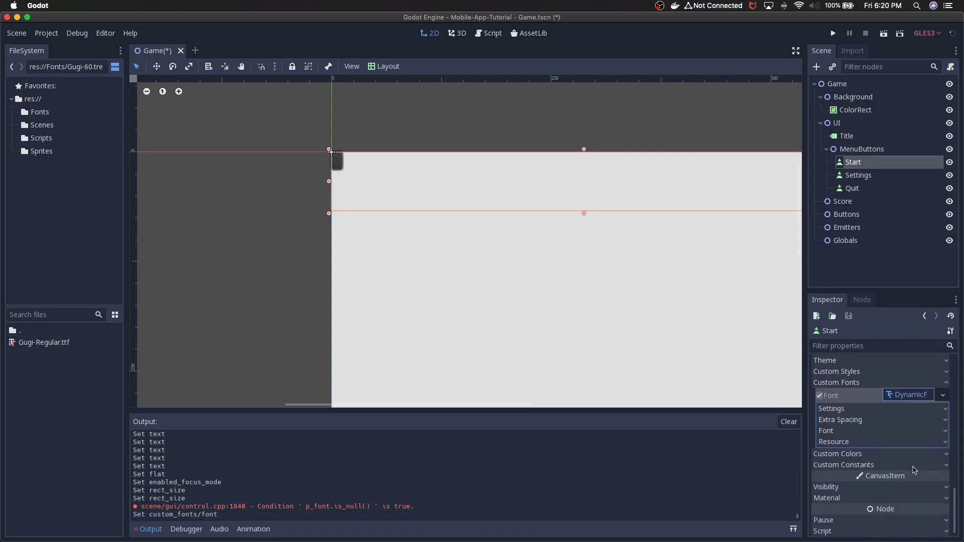
{"action": "left_click", "coordinate": [825, 428]}
{"action": "left_click", "coordinate": [899, 440]}
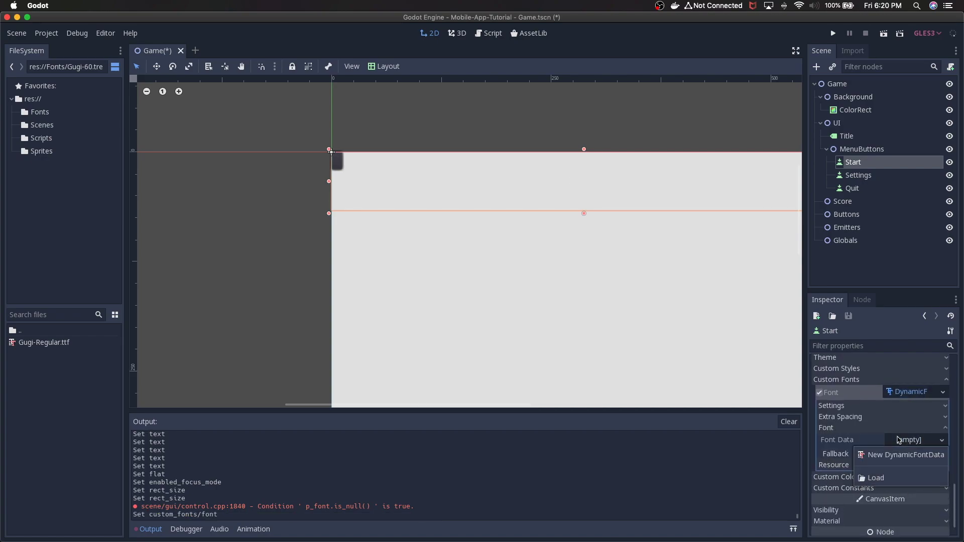
{"action": "left_click", "coordinate": [898, 480]}
{"action": "double_click", "coordinate": [239, 144]}
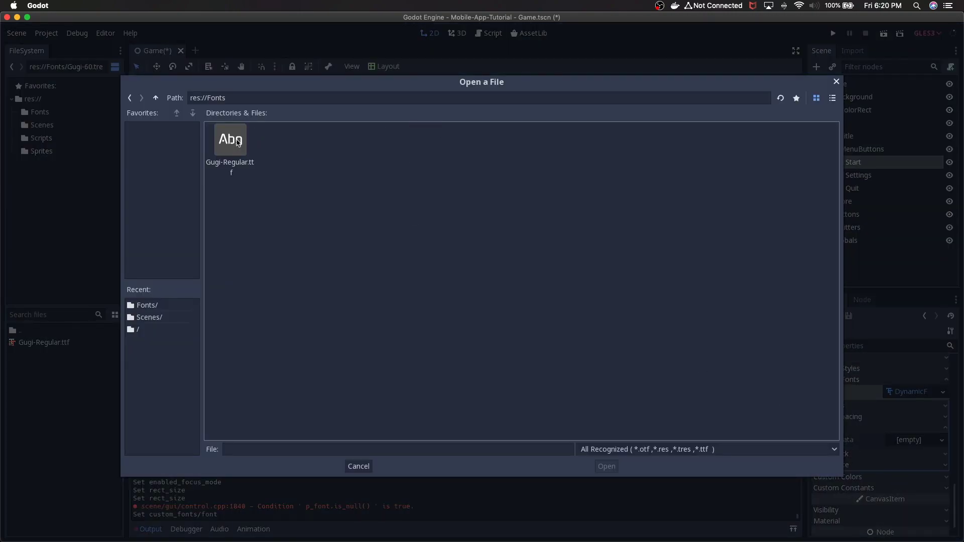
{"action": "left_click", "coordinate": [236, 143]}
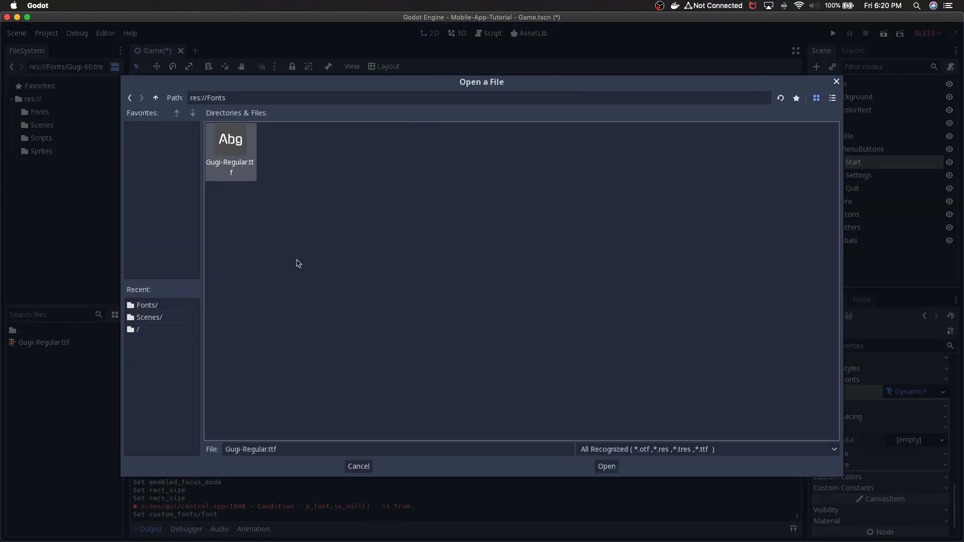
{"action": "left_click", "coordinate": [607, 466]}
Step: Change the DynamicFont's size from 16 to 60
{"action": "left_click", "coordinate": [864, 407]}
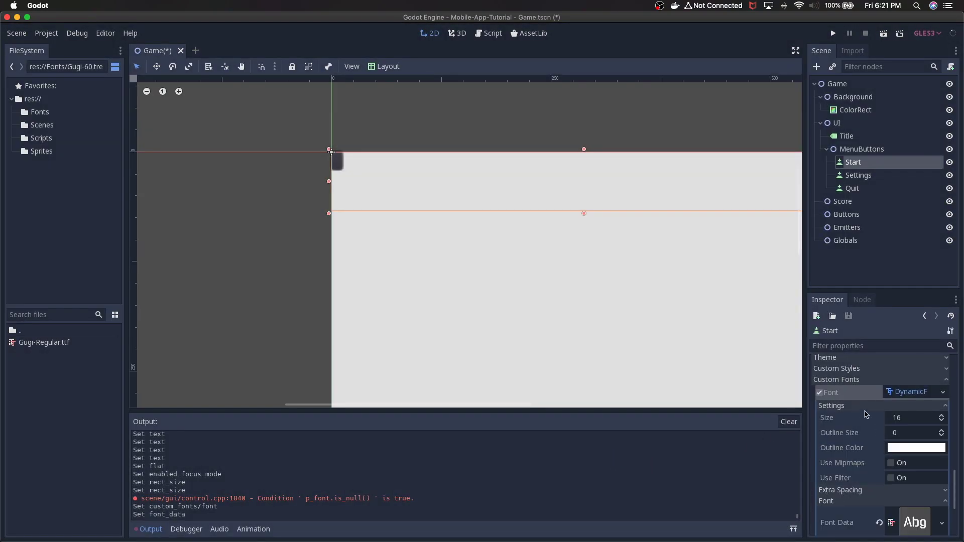
{"action": "left_click", "coordinate": [904, 420]}
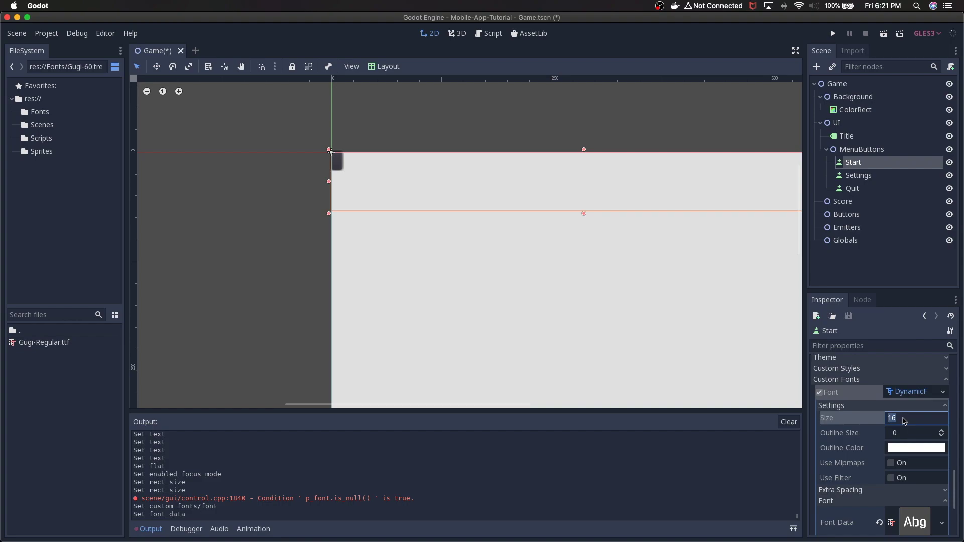
{"action": "type", "text": "60"}
{"action": "key", "text": "Return"}
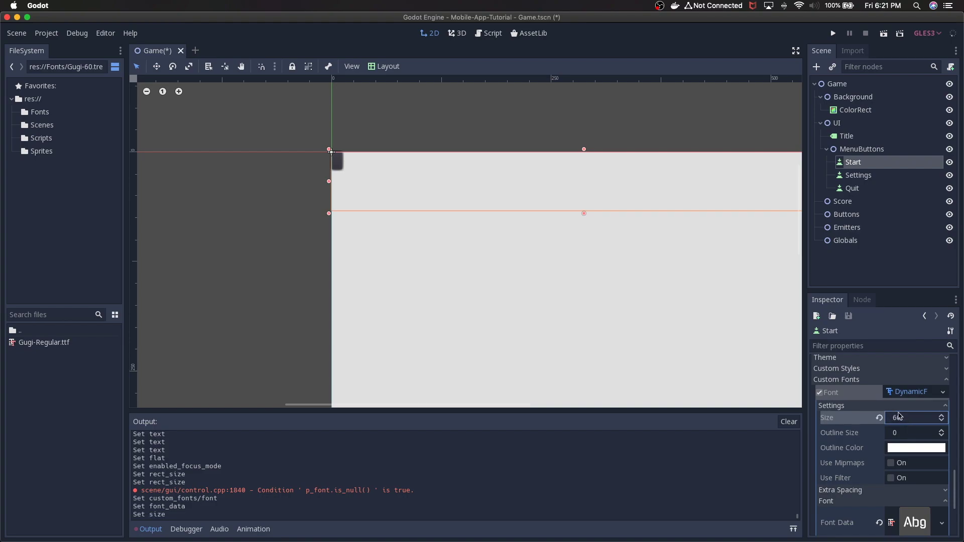
{"action": "scroll", "coordinate": [890, 475], "scroll_direction": "down", "scroll_amount": 5}
Step: Enable Start's custom Font Color and eyedrop the Simplifall title's grey, 8f8f8f
{"action": "left_click", "coordinate": [863, 452]}
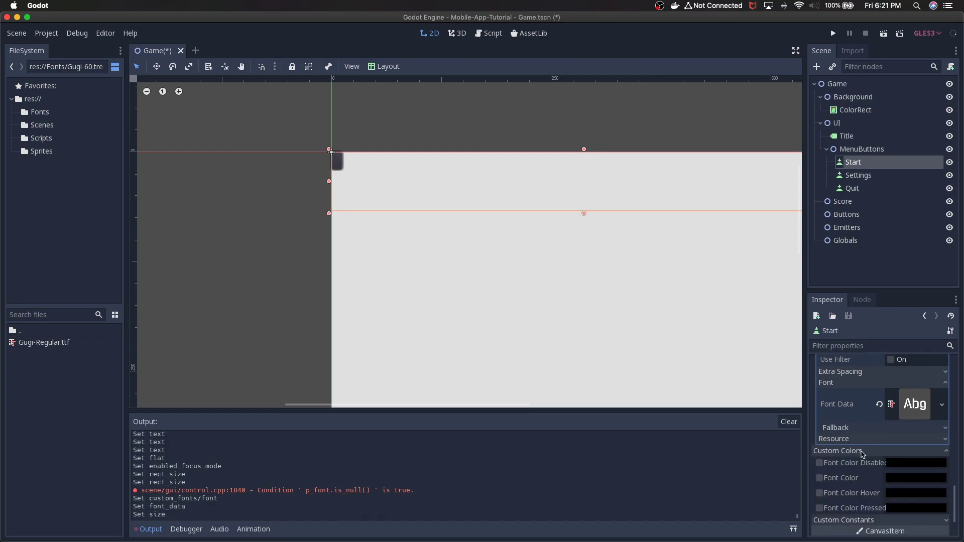
{"action": "left_click", "coordinate": [820, 479]}
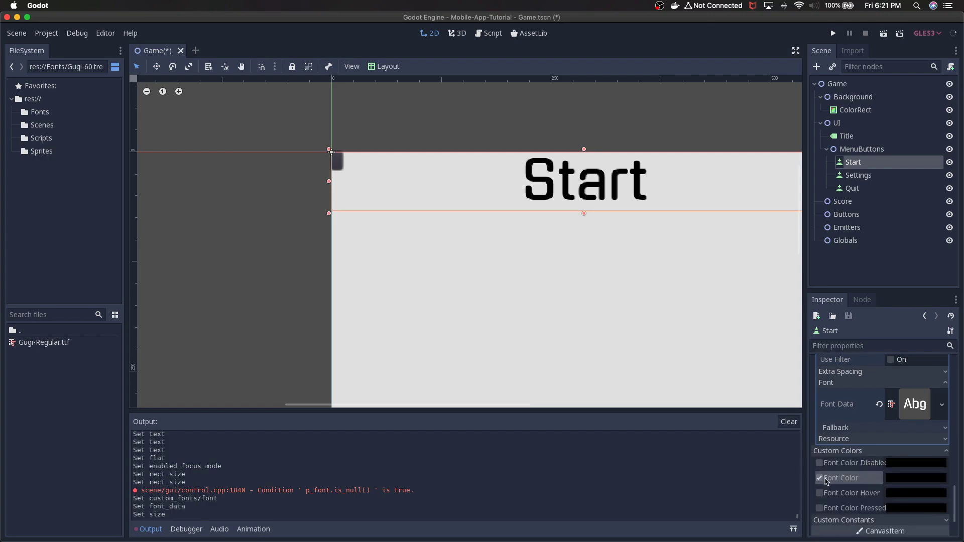
{"action": "left_click", "coordinate": [938, 481]}
{"action": "scroll", "coordinate": [636, 343], "scroll_direction": "down", "scroll_amount": 4}
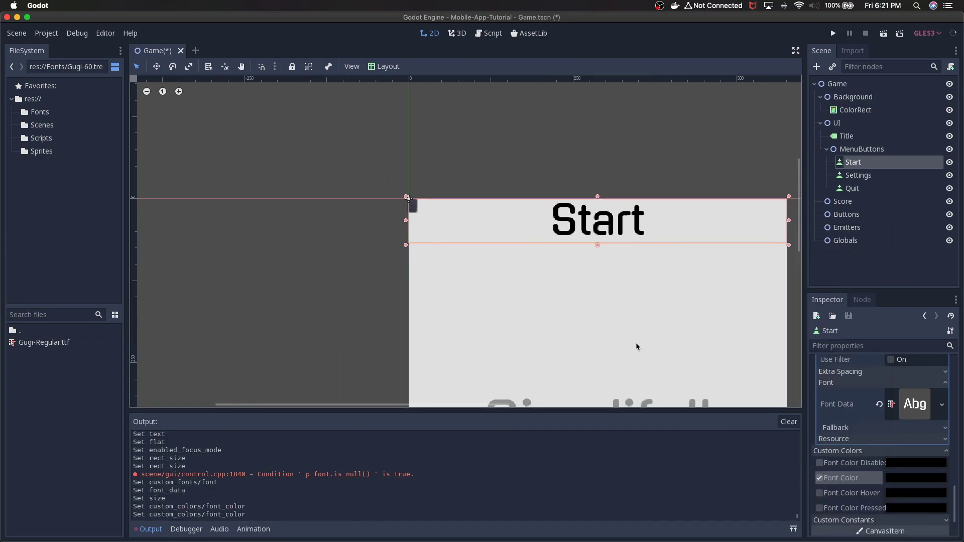
{"action": "left_click", "coordinate": [900, 476]}
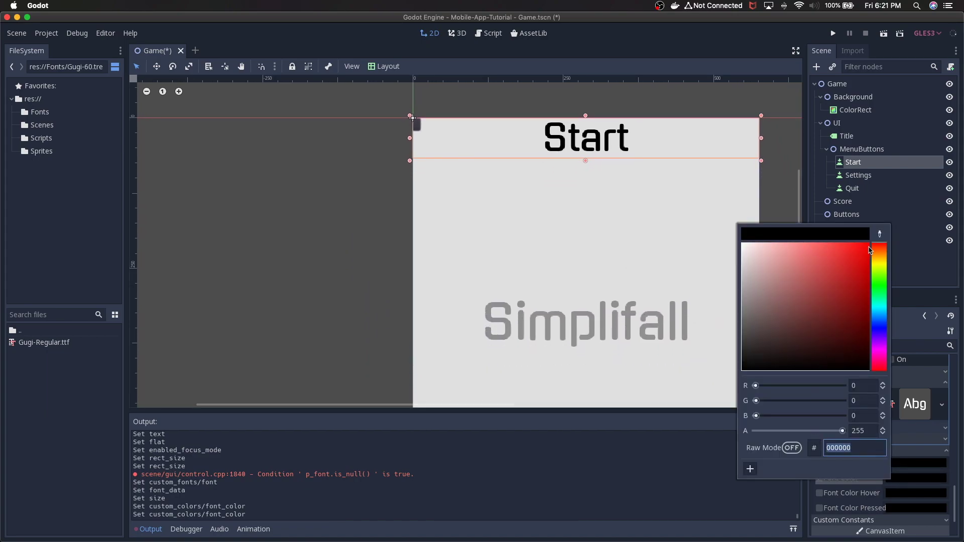
{"action": "left_click", "coordinate": [880, 234]}
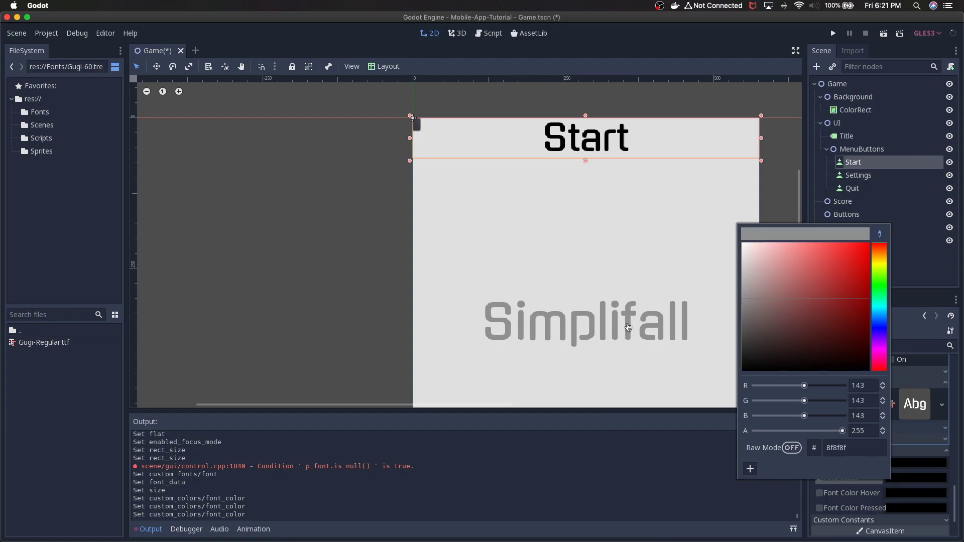
{"action": "left_click", "coordinate": [628, 327]}
{"action": "scroll", "coordinate": [588, 267], "scroll_direction": "down", "scroll_amount": 1}
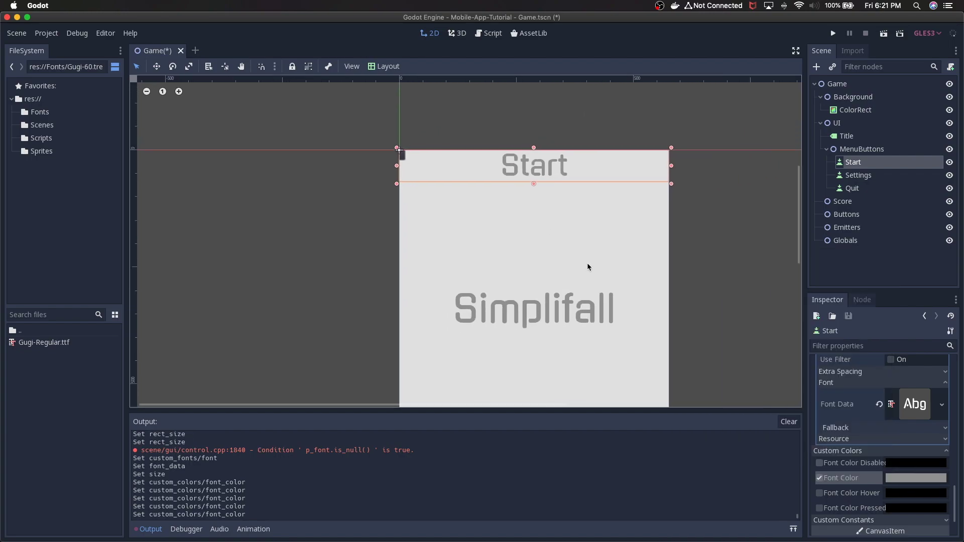
{"action": "scroll", "coordinate": [703, 291], "scroll_direction": "down", "scroll_amount": 2}
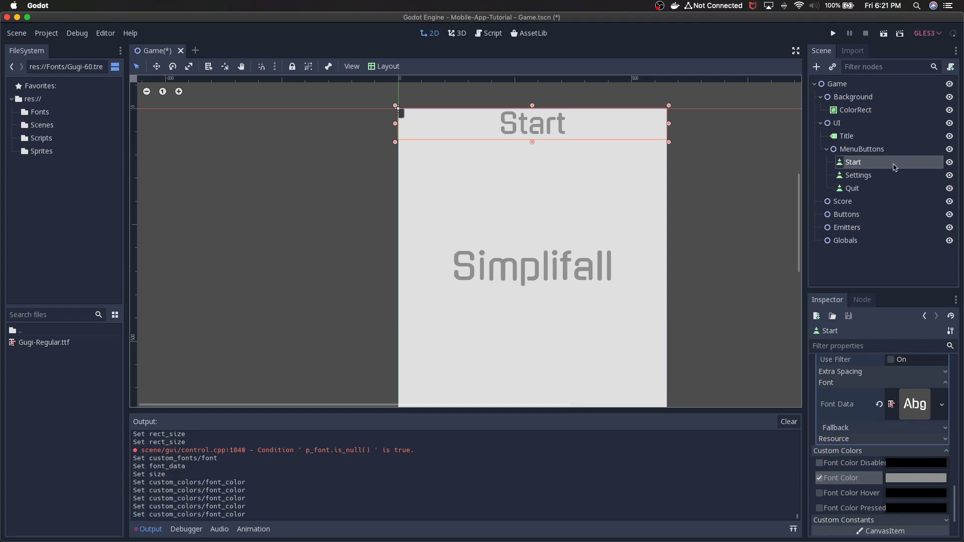
{"action": "scroll", "coordinate": [869, 472], "scroll_direction": "up", "scroll_amount": 5}
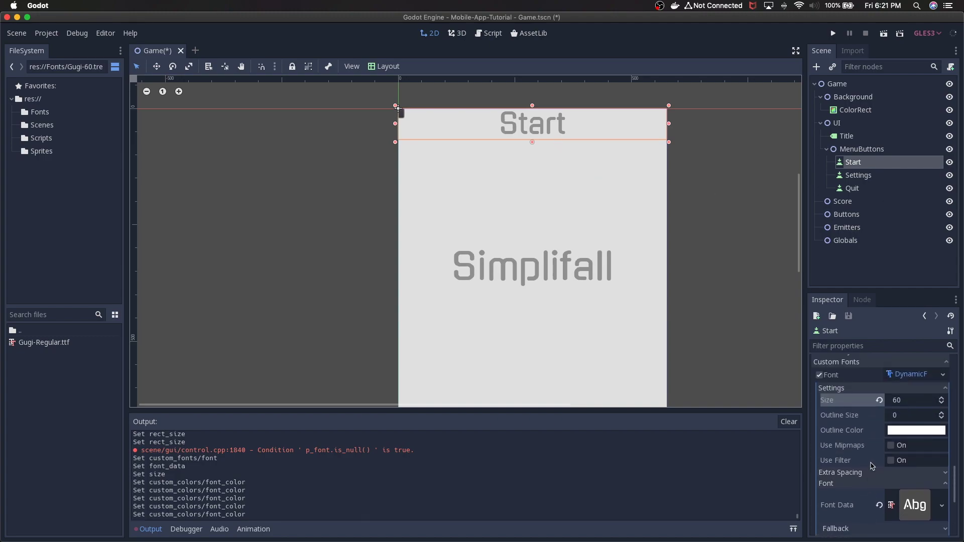
Step: Save Start's DynamicFont resource as gugi-60.tres in res://Fonts
{"action": "left_click", "coordinate": [906, 457]}
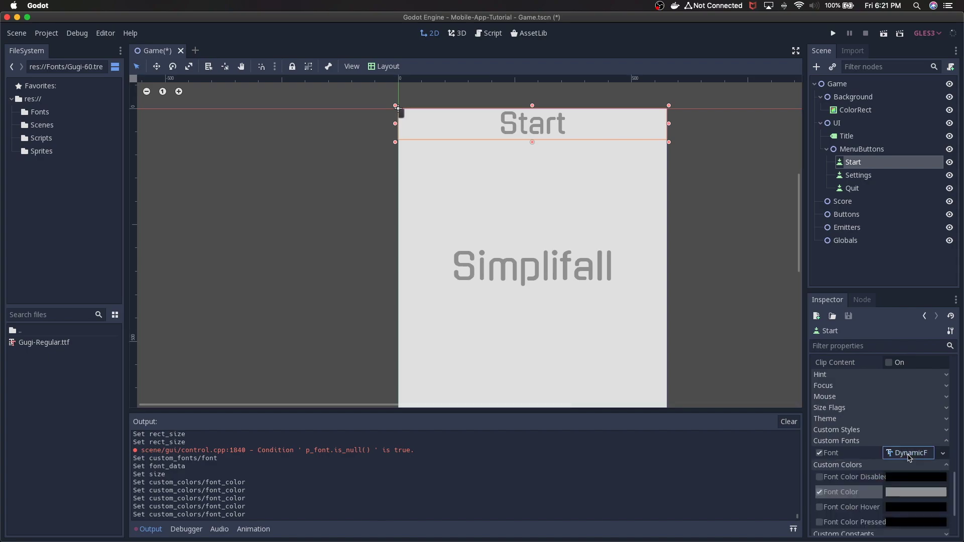
{"action": "right_click", "coordinate": [909, 458]}
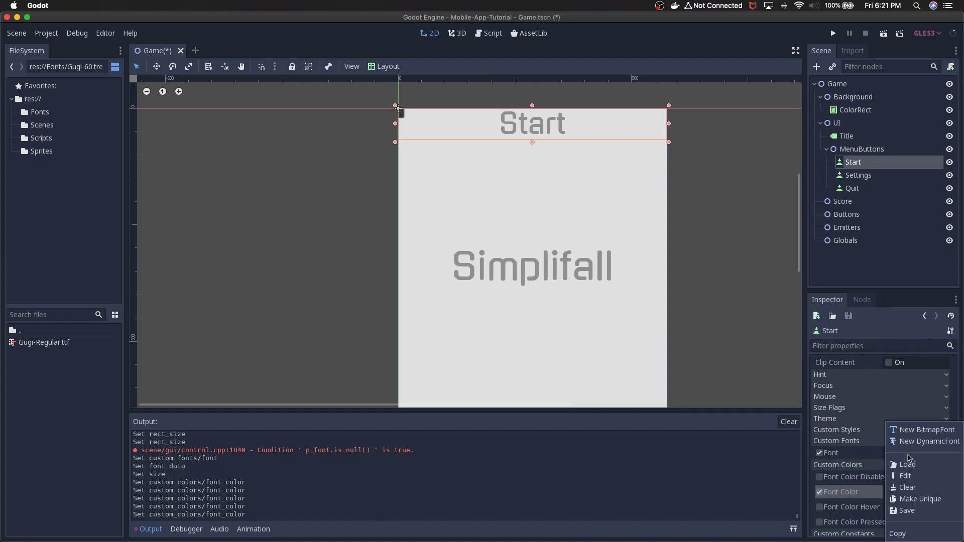
{"action": "left_click", "coordinate": [910, 511]}
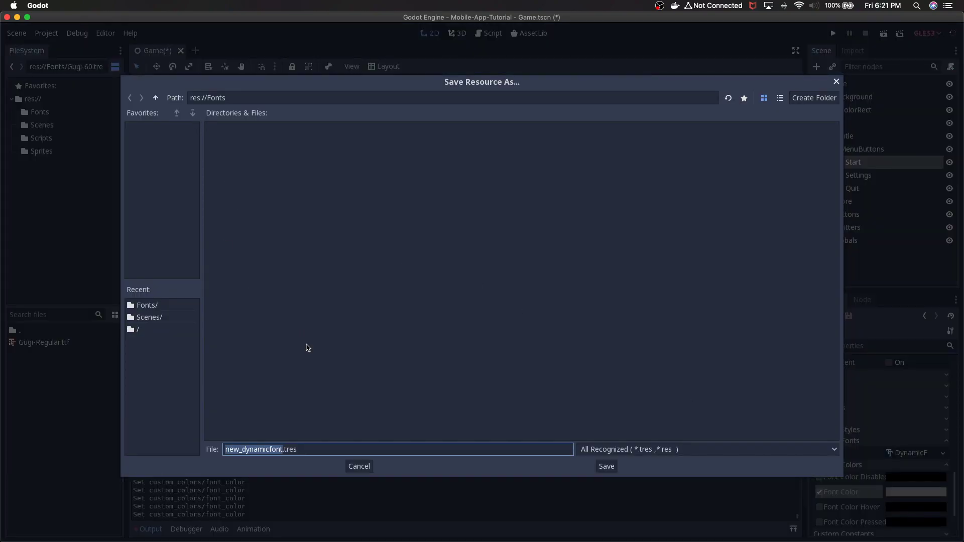
{"action": "type", "text": "gugi"}
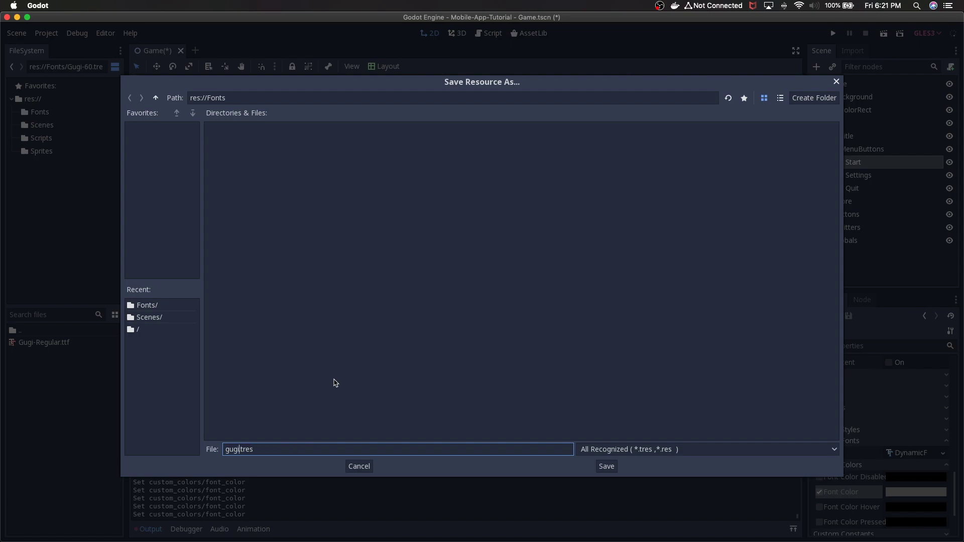
{"action": "type", "text": "-60"}
{"action": "left_click", "coordinate": [607, 466]}
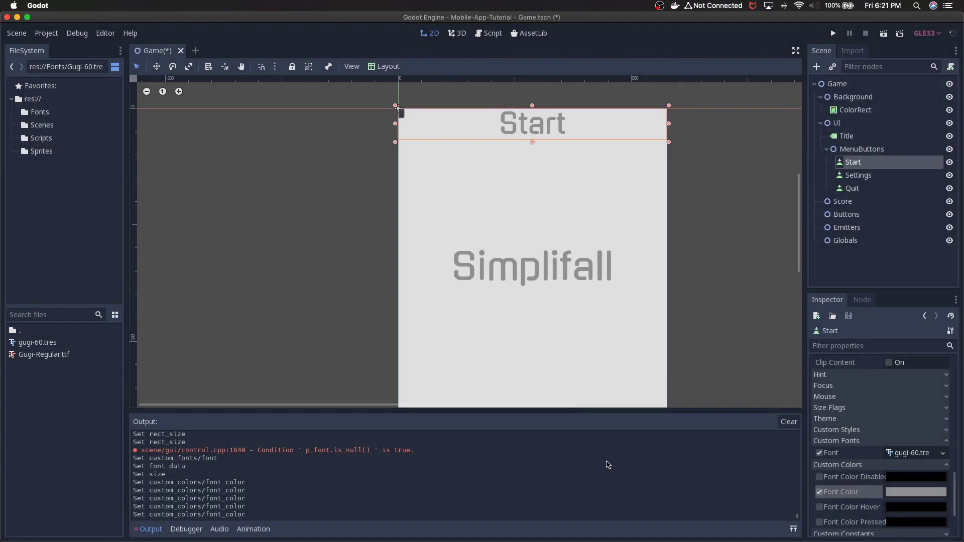
Step: Delete the existing Settings and Quit button nodes
{"action": "right_click", "coordinate": [863, 178]}
{"action": "left_click", "coordinate": [854, 433]}
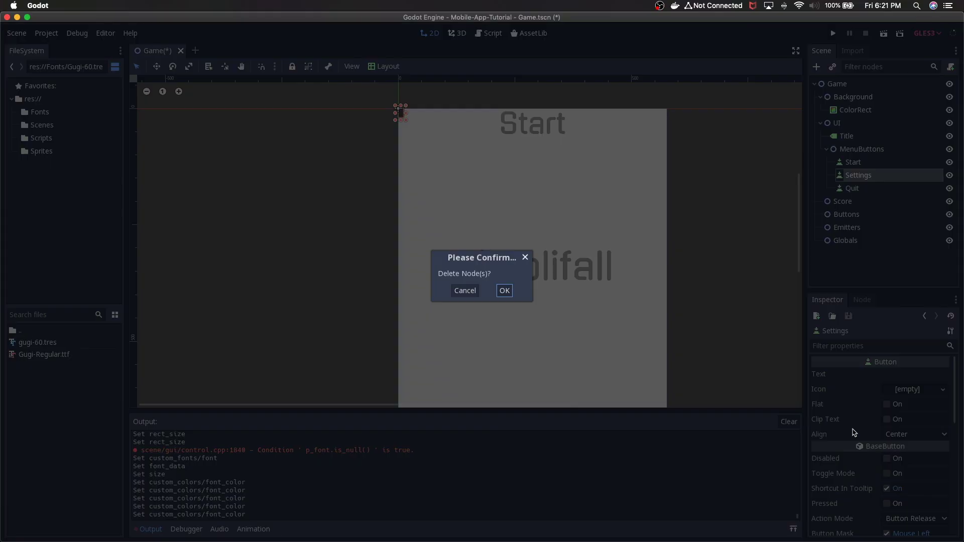
{"action": "left_click", "coordinate": [504, 290]}
{"action": "right_click", "coordinate": [852, 177]}
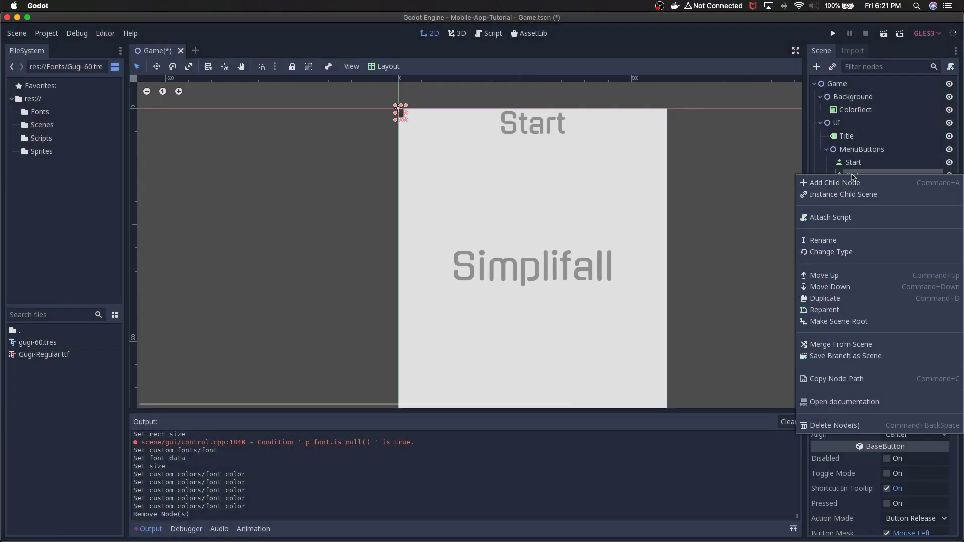
{"action": "left_click", "coordinate": [845, 425]}
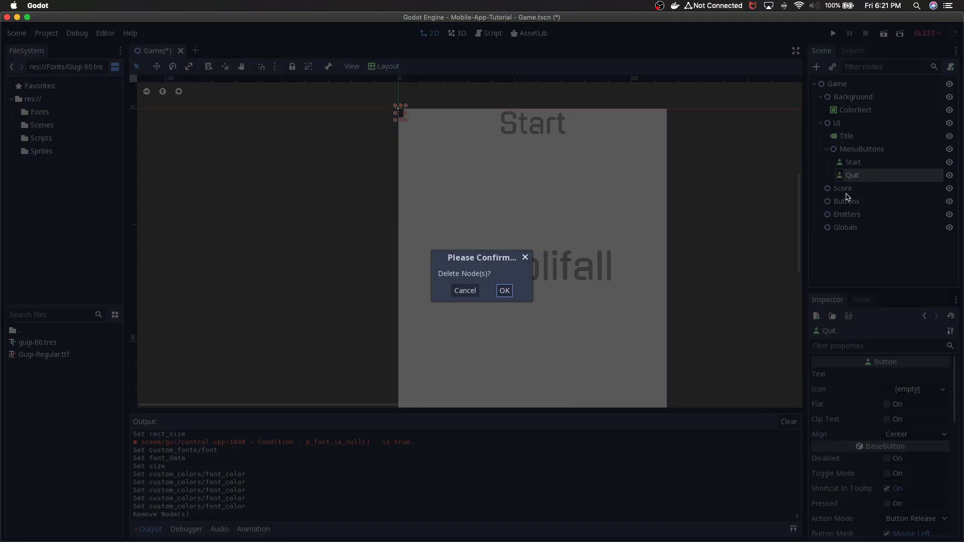
{"action": "left_click", "coordinate": [504, 291]}
Step: Duplicate Start twice and rename the copies Settings and Quit
{"action": "left_click", "coordinate": [865, 165]}
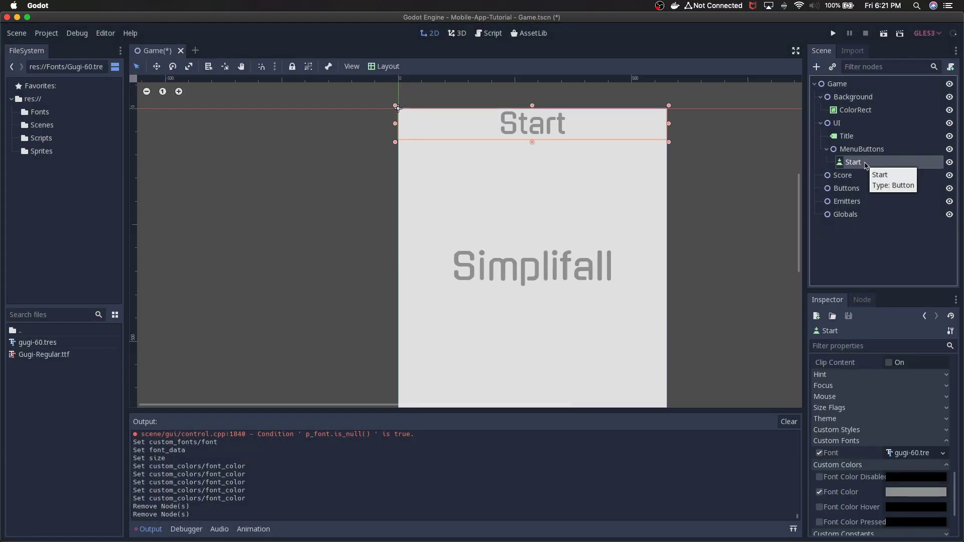
{"action": "key", "text": "super+d"}
{"action": "key", "text": "super+d"}
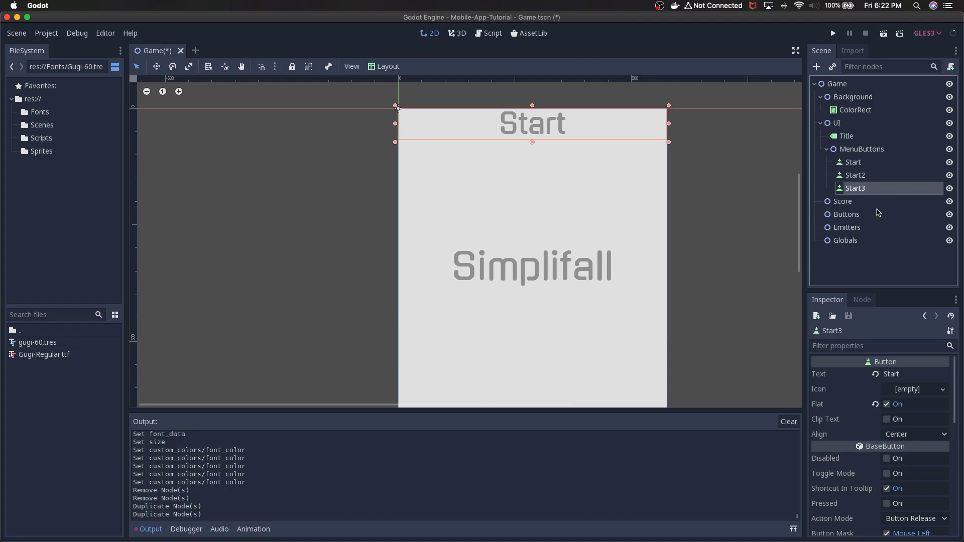
{"action": "left_click", "coordinate": [865, 178]}
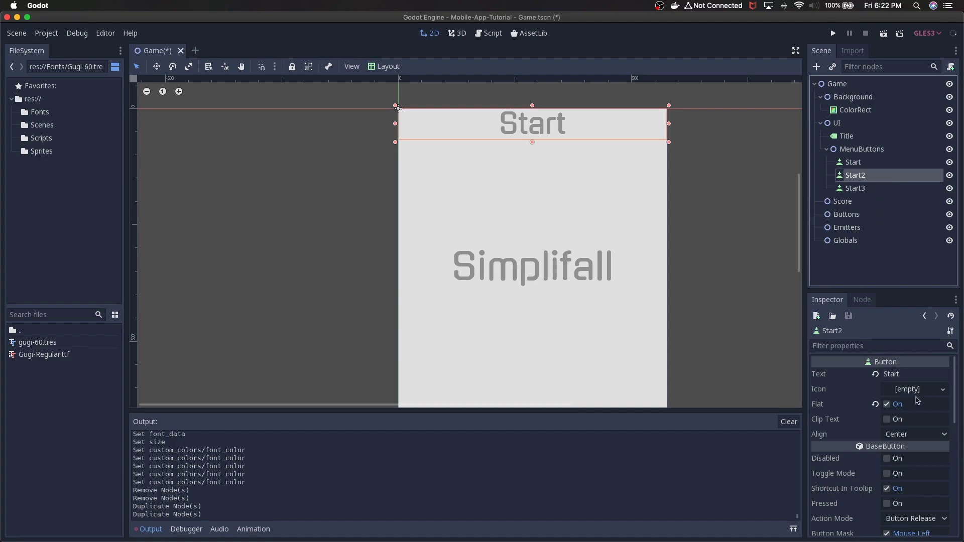
{"action": "left_click", "coordinate": [853, 176]}
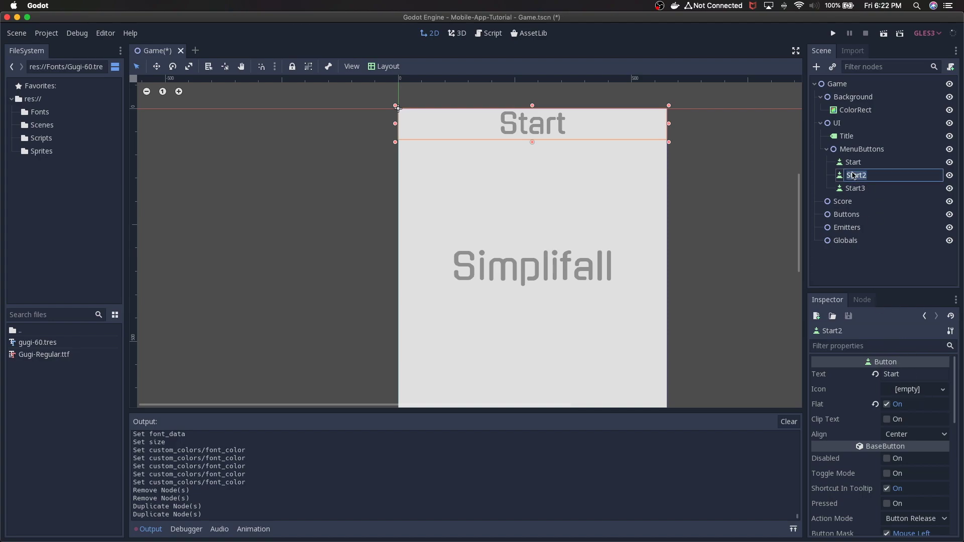
{"action": "type", "text": "Settings"}
{"action": "key", "text": "Return"}
{"action": "left_click", "coordinate": [862, 190]}
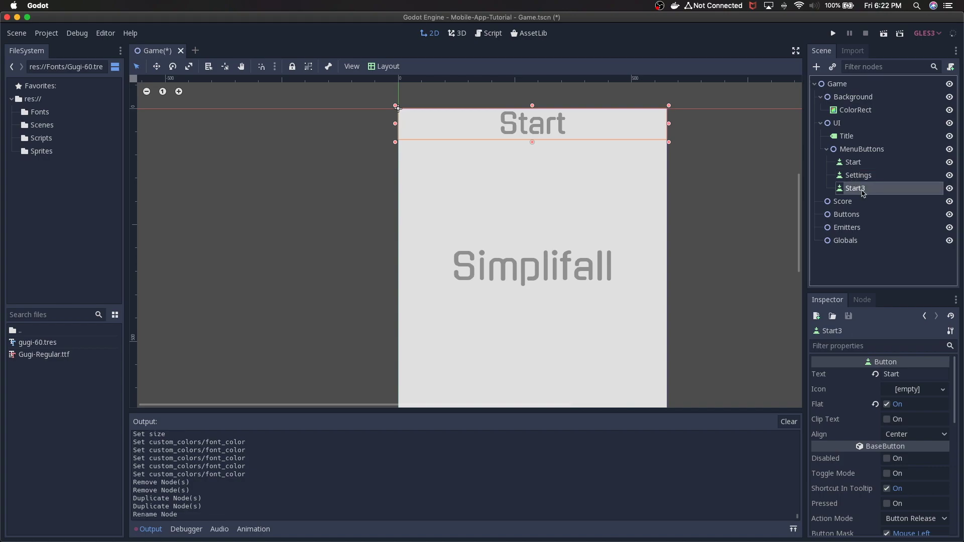
{"action": "left_click", "coordinate": [862, 190]}
{"action": "type", "text": "Q"}
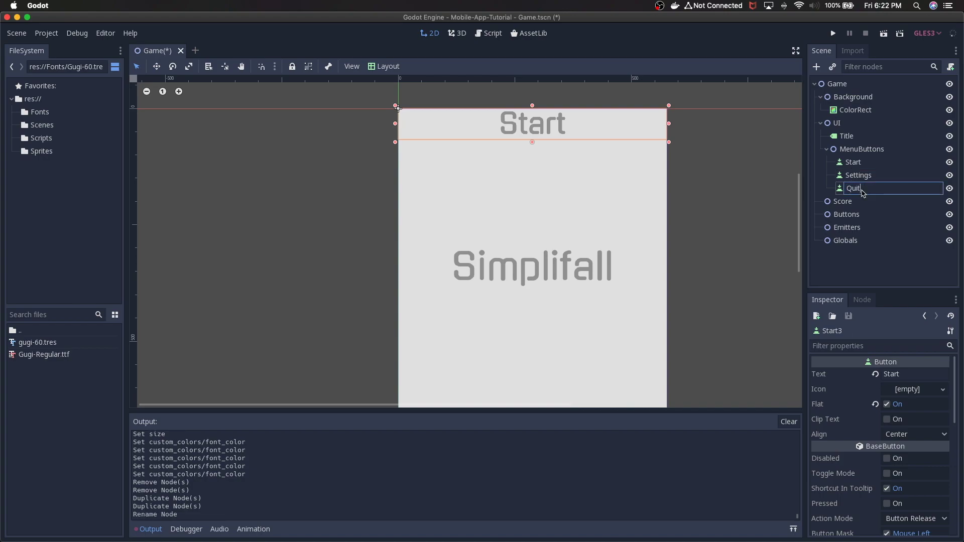
{"action": "type", "text": "uit"}
{"action": "key", "text": "Return"}
Step: Set the Settings and Quit buttons' label texts to 'Settings' and 'Quit'
{"action": "left_click", "coordinate": [898, 176]}
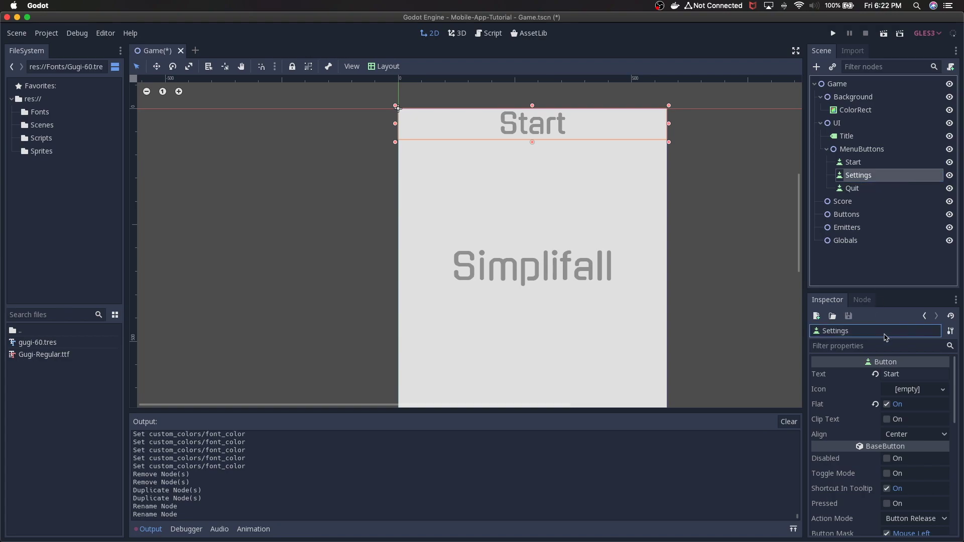
{"action": "left_click", "coordinate": [902, 374]}
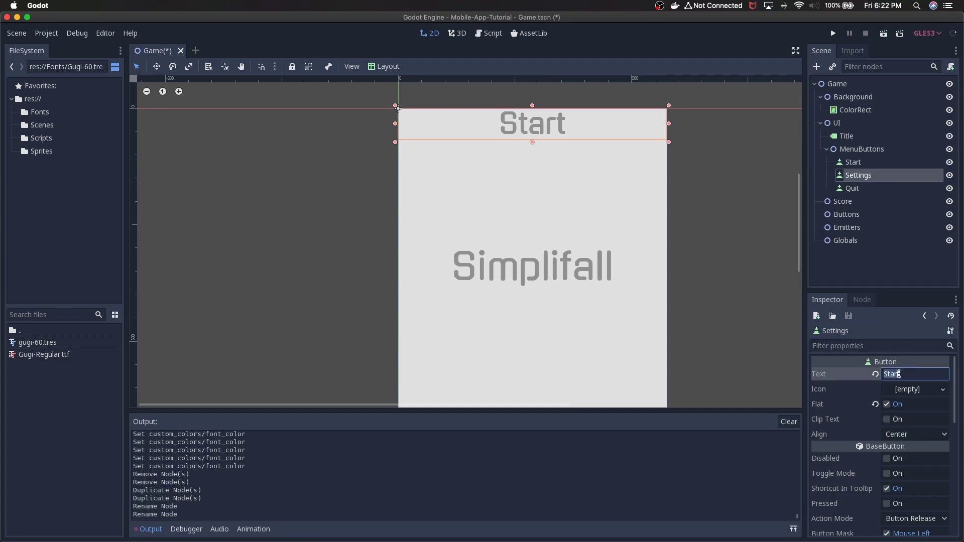
{"action": "type", "text": "Settings"}
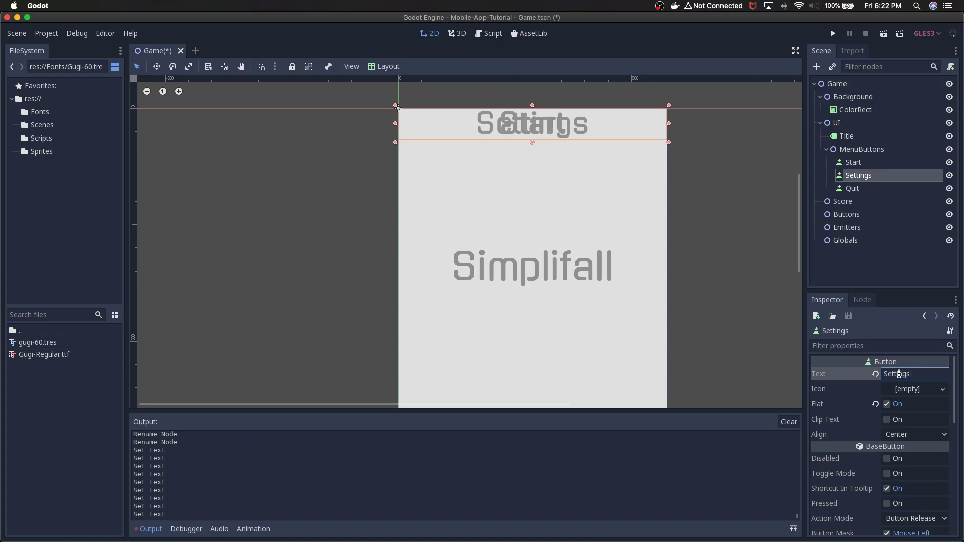
{"action": "key", "text": "Return"}
{"action": "left_click", "coordinate": [871, 189]}
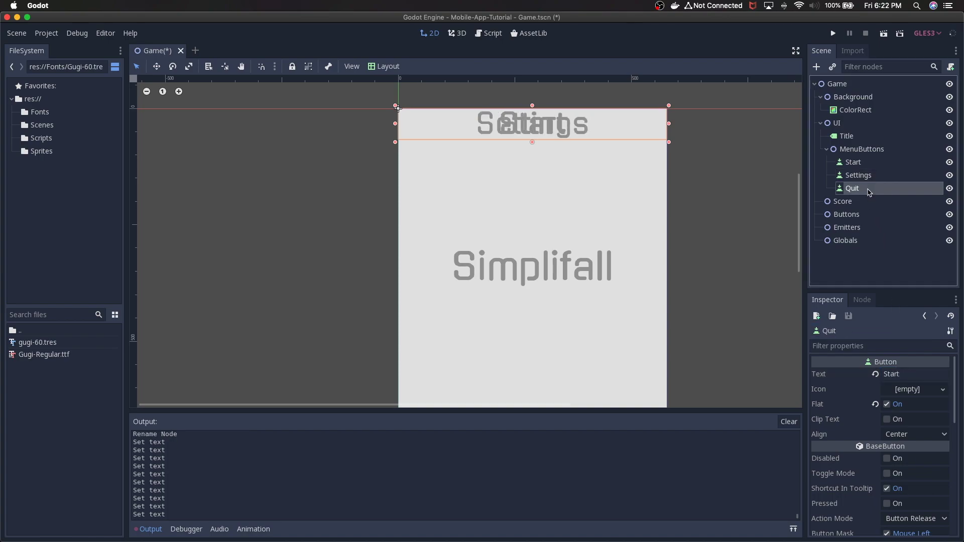
{"action": "left_click", "coordinate": [897, 374]}
{"action": "type", "text": "Quit"}
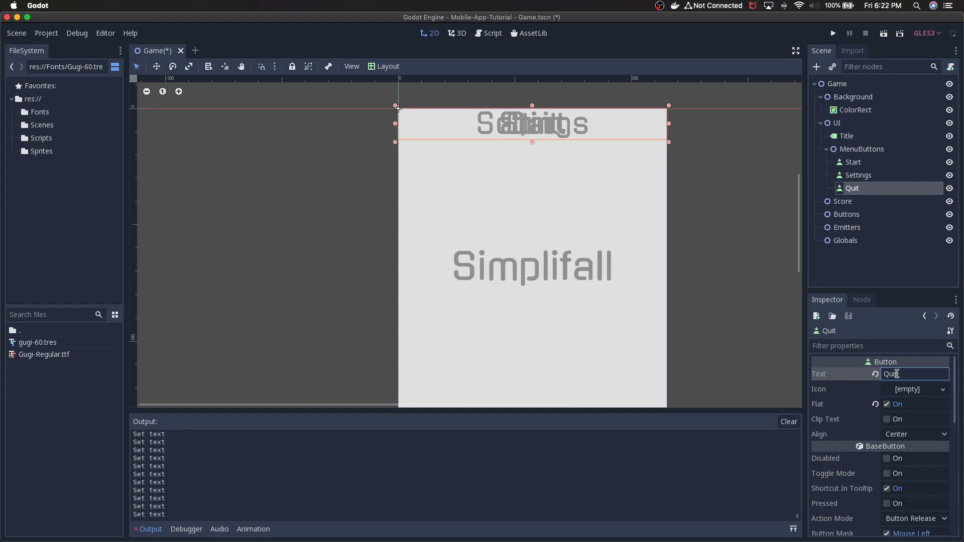
{"action": "key", "text": "Return"}
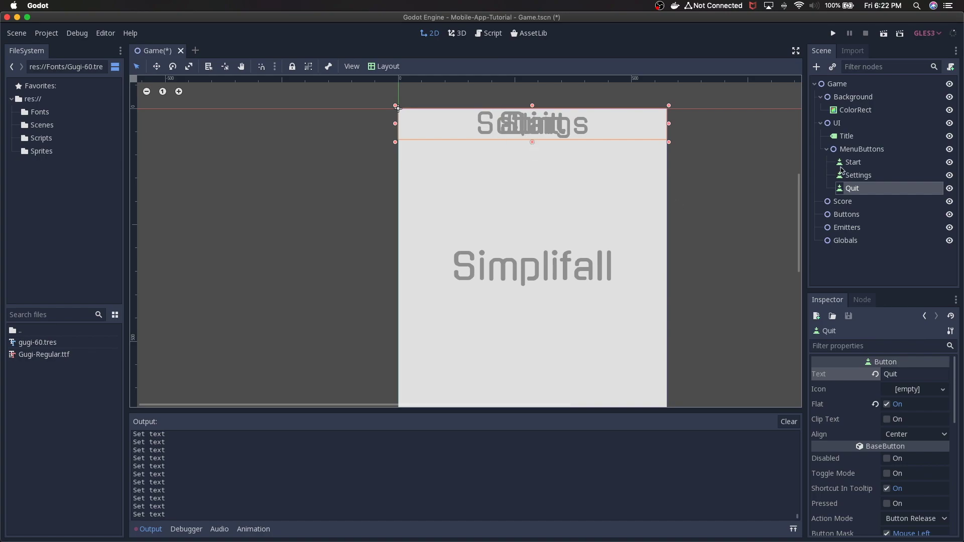
{"action": "left_click", "coordinate": [861, 151]}
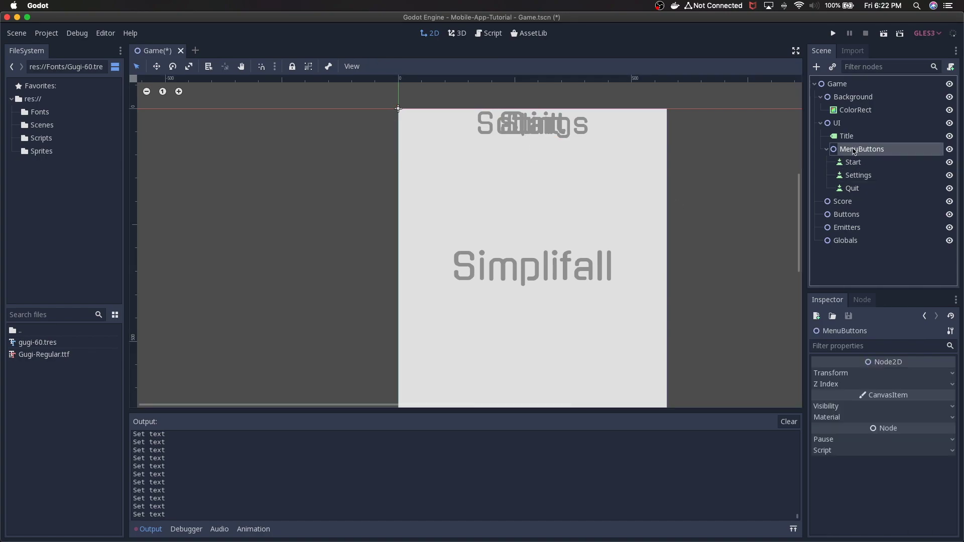
Step: Add a VBoxContainer child node under MenuButtons
{"action": "right_click", "coordinate": [854, 152]}
{"action": "left_click", "coordinate": [854, 155]}
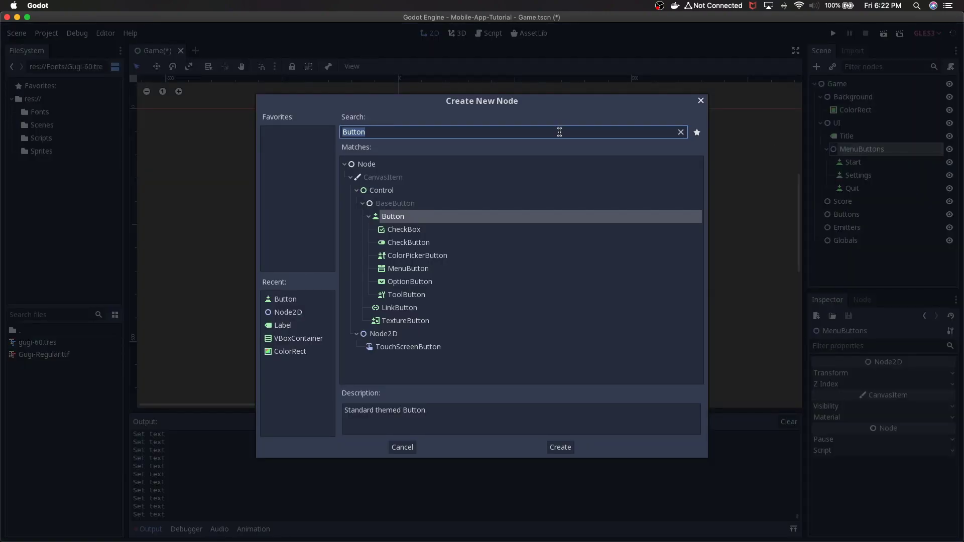
{"action": "type", "text": "Vbo"}
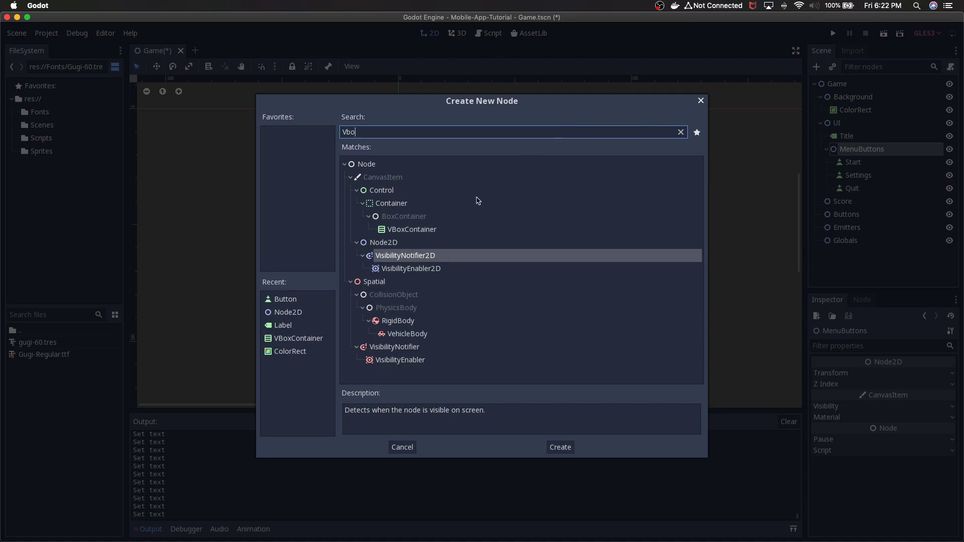
{"action": "left_click", "coordinate": [451, 229]}
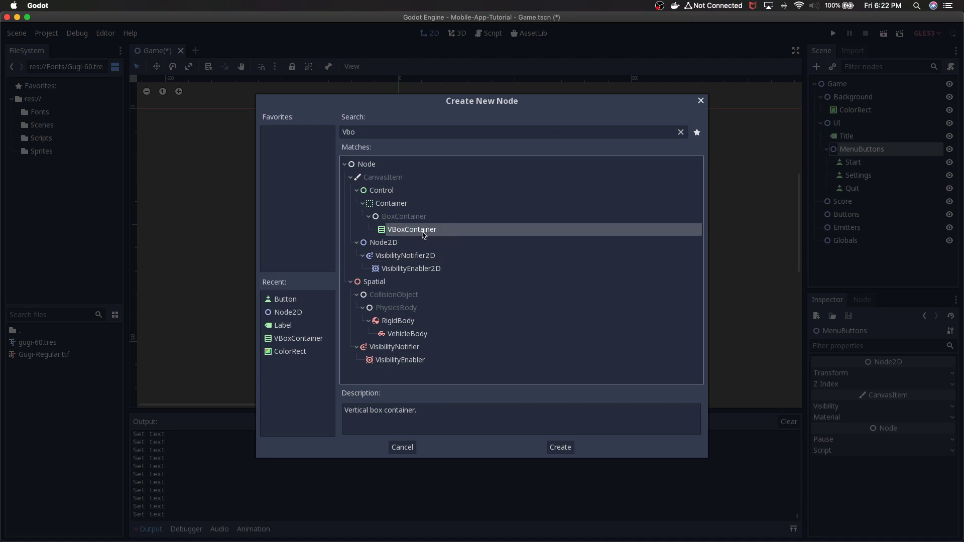
{"action": "left_click", "coordinate": [557, 447]}
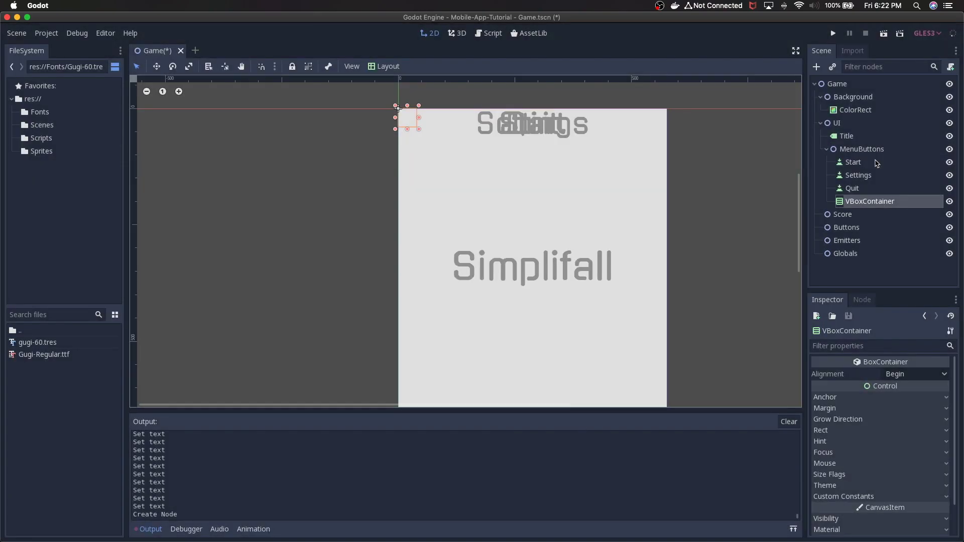
Step: Drag the Start button into the VBoxContainer
{"action": "left_click_drag", "start_coordinate": [868, 164], "coordinate": [880, 202]}
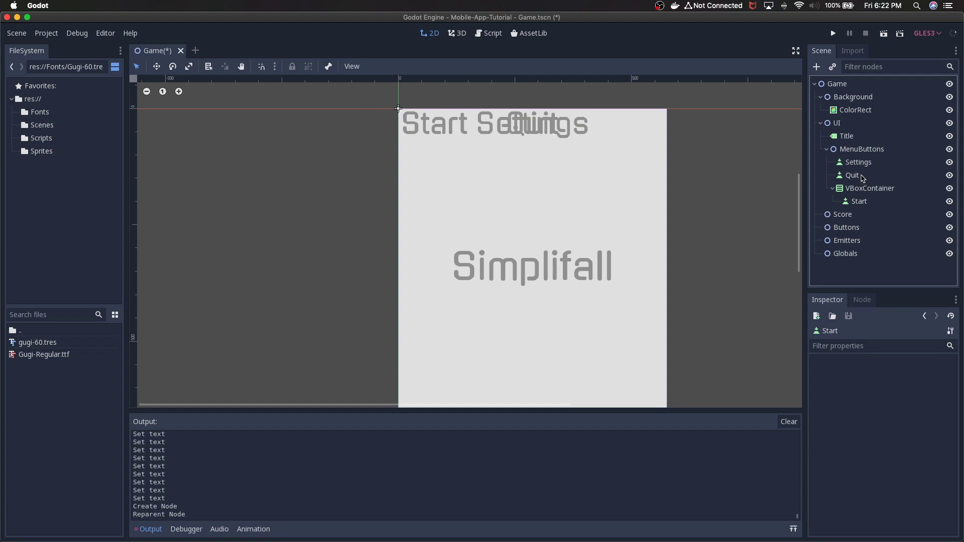
{"action": "left_click", "coordinate": [435, 121]}
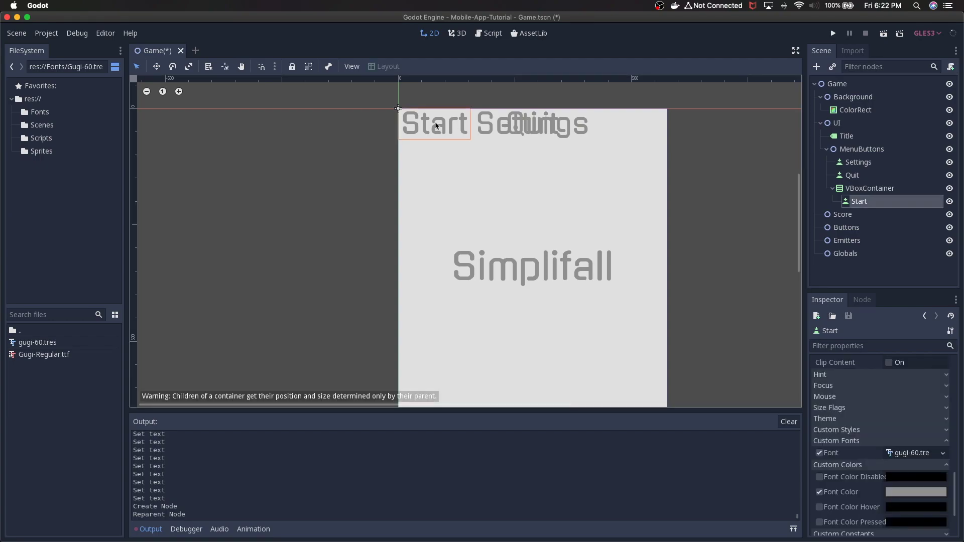
{"action": "left_click", "coordinate": [870, 188]}
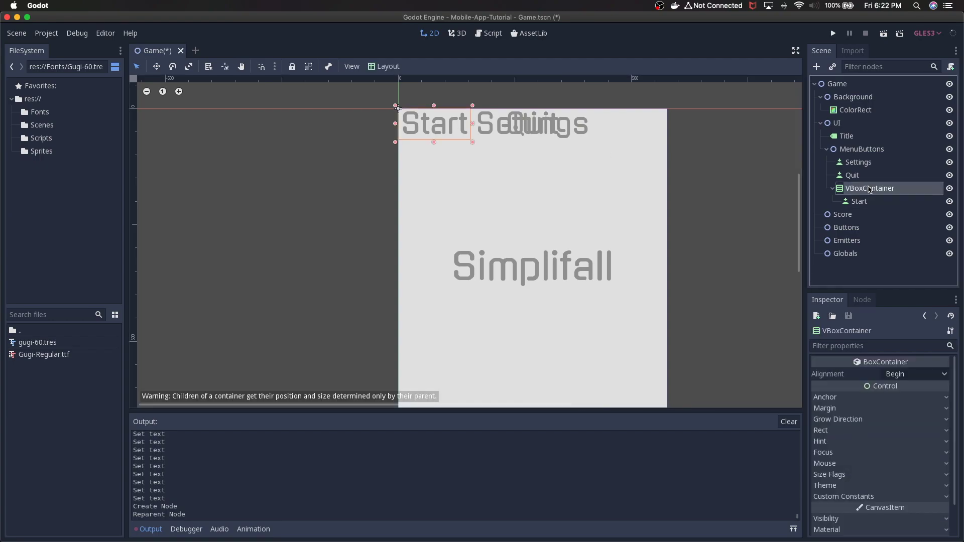
Step: Drag Start back above Settings under MenuButtons and set its width to 576
{"action": "left_click_drag", "start_coordinate": [867, 201], "coordinate": [864, 159]}
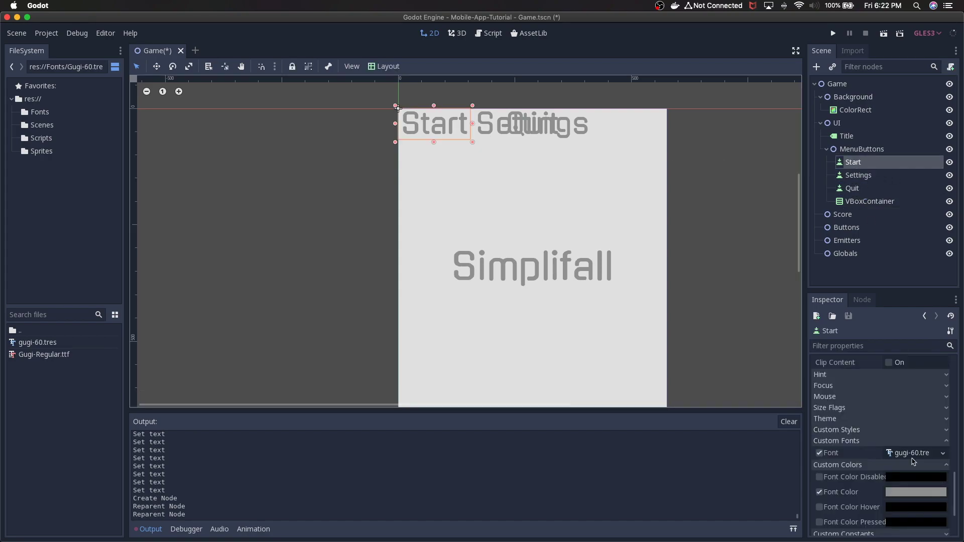
{"action": "scroll", "coordinate": [871, 401], "scroll_direction": "down", "scroll_amount": 5}
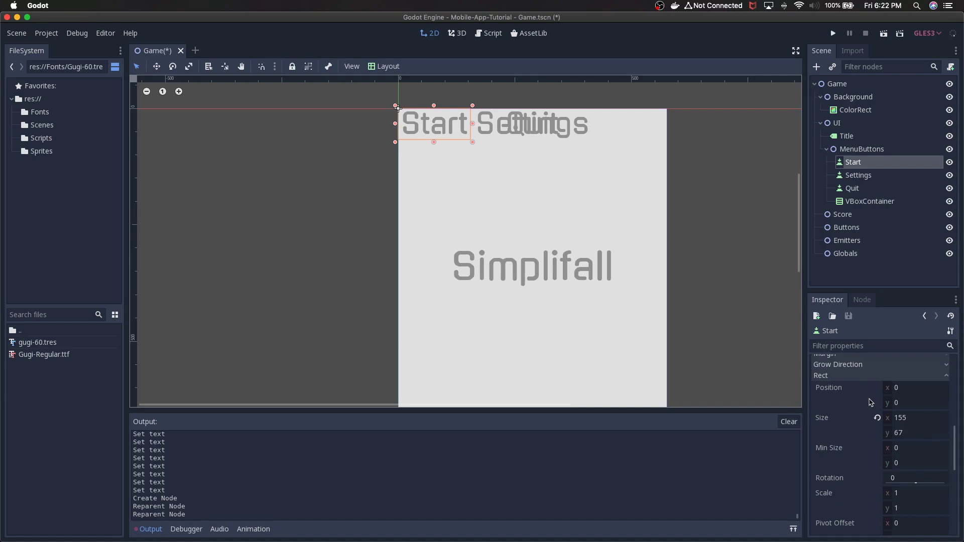
{"action": "left_click", "coordinate": [907, 418]}
{"action": "type", "text": "576"}
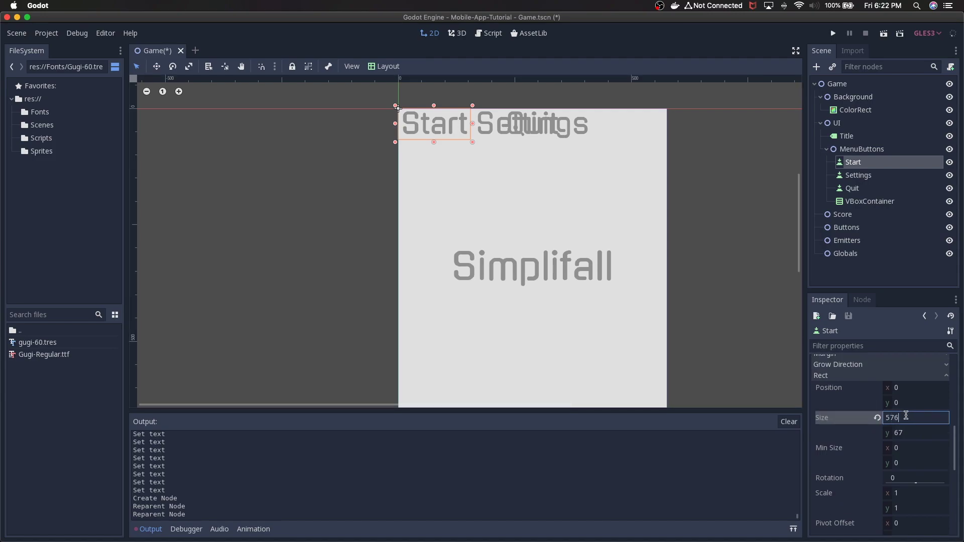
{"action": "key", "text": "Return"}
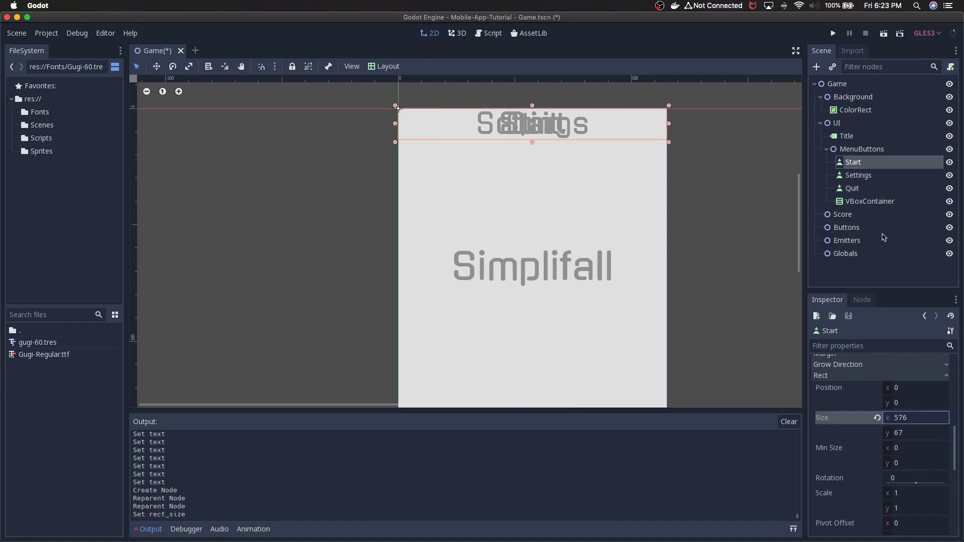
Step: Set the VBoxContainer's Rect size x to 576
{"action": "left_click", "coordinate": [859, 202]}
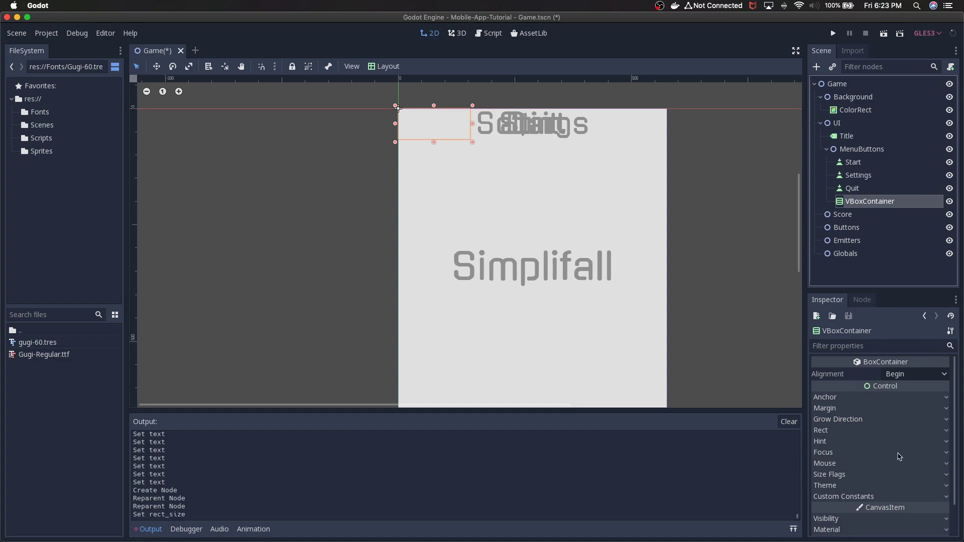
{"action": "left_click", "coordinate": [860, 433]}
{"action": "scroll", "coordinate": [859, 435], "scroll_direction": "down", "scroll_amount": 1}
{"action": "scroll", "coordinate": [859, 436], "scroll_direction": "down", "scroll_amount": 1}
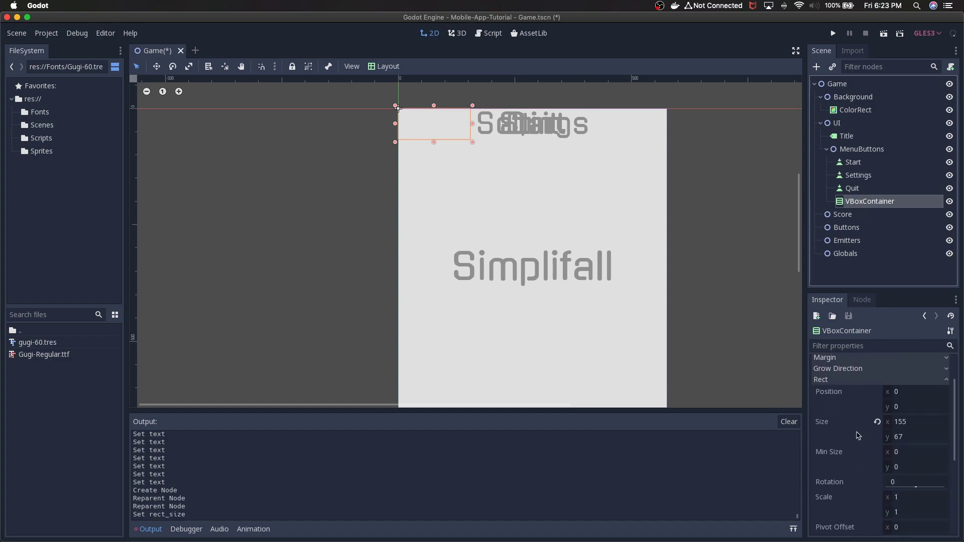
{"action": "left_click", "coordinate": [908, 424]}
{"action": "type", "text": "5"}
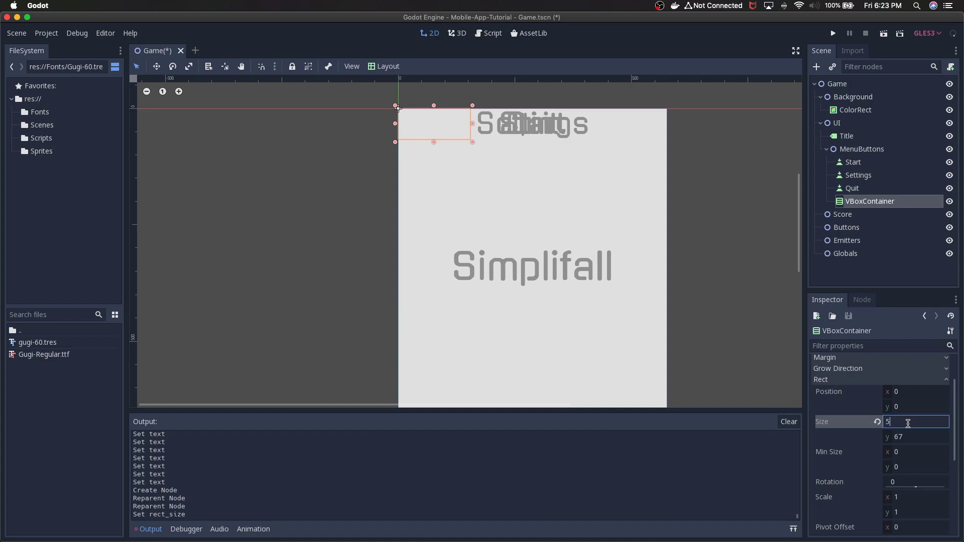
{"action": "type", "text": "76"}
{"action": "key", "text": "Return"}
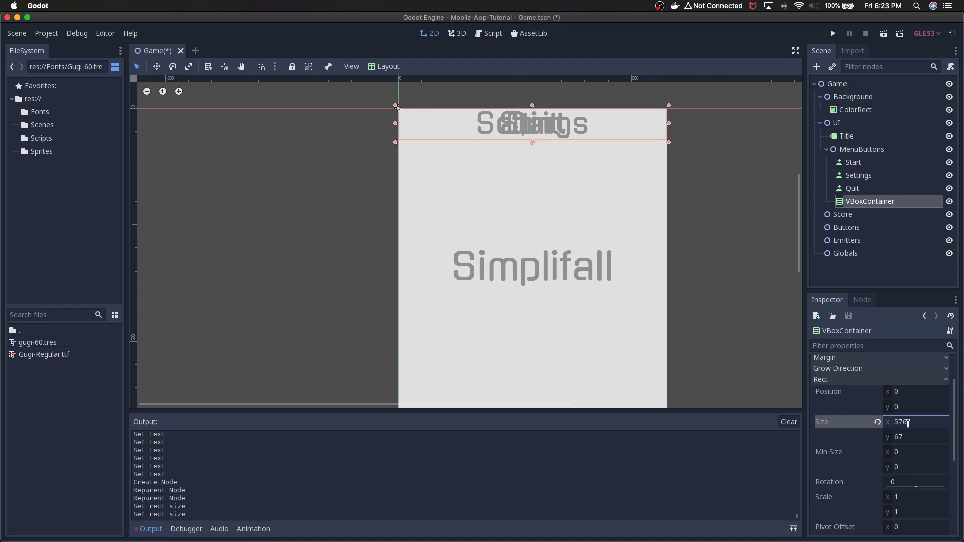
Step: Move the menu buttons into the VBoxContainer and verify Start, Settings and Quit stack vertically
{"action": "left_click", "coordinate": [862, 151]}
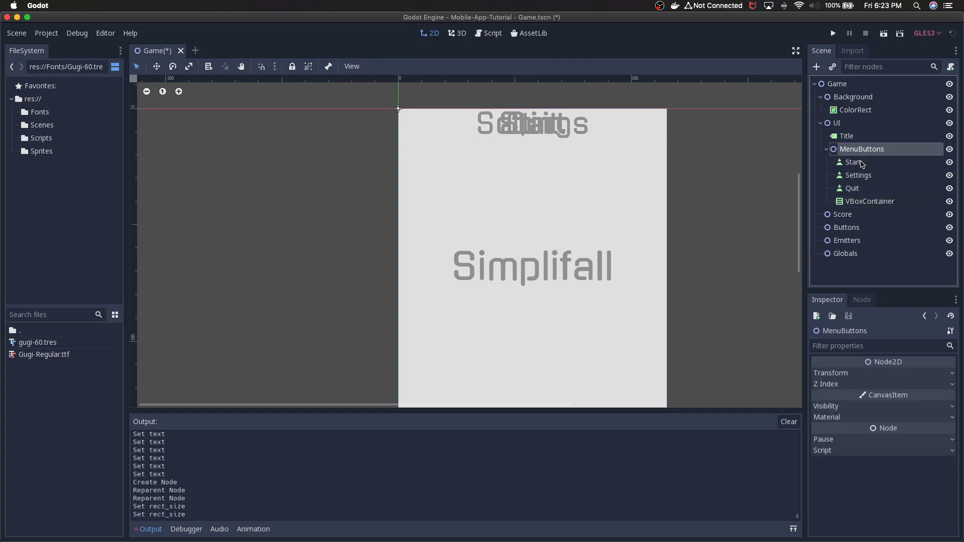
{"action": "left_click_drag", "start_coordinate": [861, 164], "coordinate": [874, 200]}
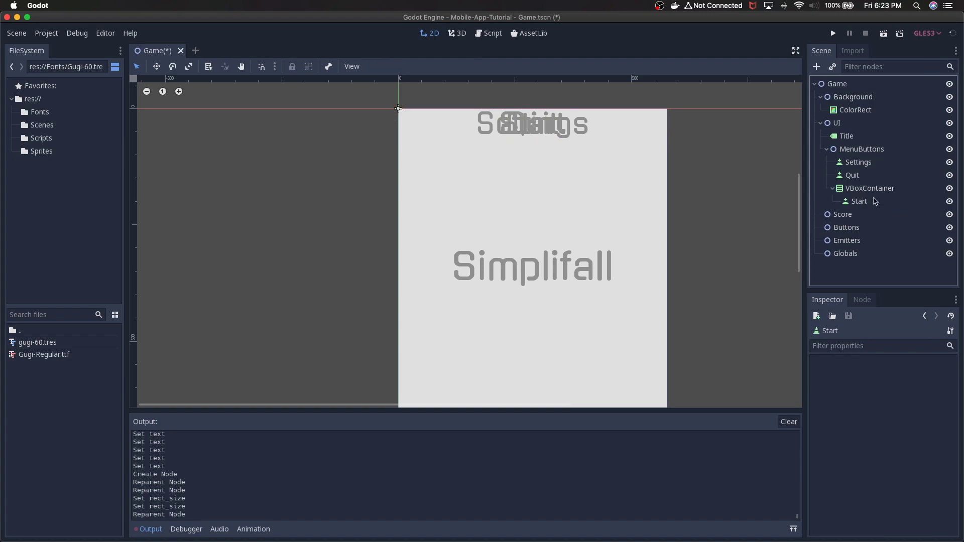
{"action": "mouse_move", "coordinate": [860, 164]}
{"action": "left_mouse_down"}
{"action": "mouse_move", "coordinate": [868, 191]}
{"action": "mouse_move", "coordinate": [863, 166]}
{"action": "mouse_move", "coordinate": [870, 177]}
{"action": "left_mouse_up"}
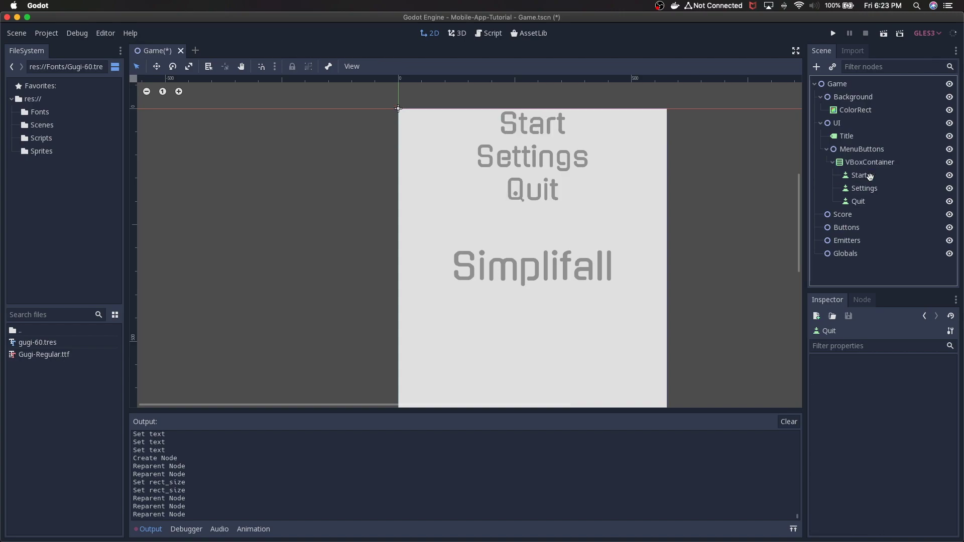
{"action": "left_click", "coordinate": [899, 163]}
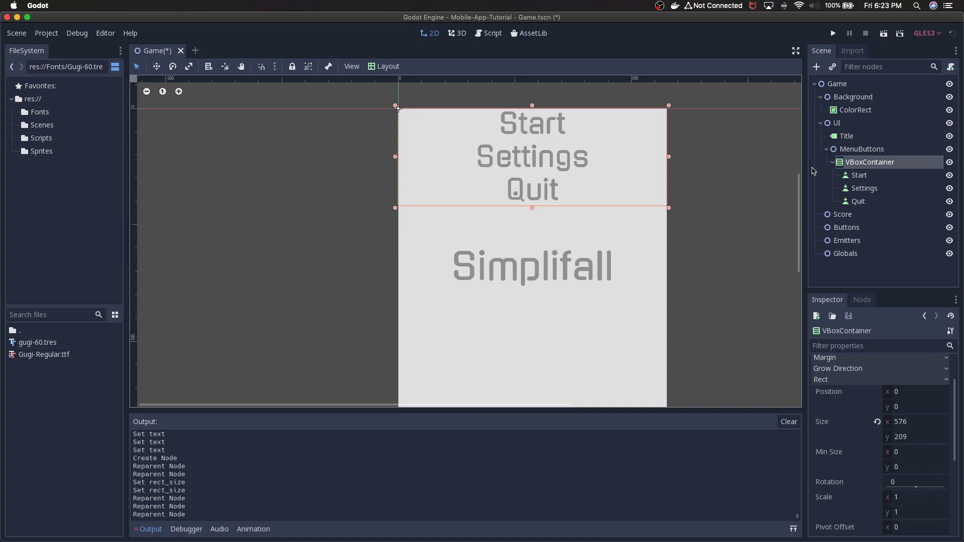
{"action": "left_click", "coordinate": [865, 178]}
{"action": "left_click", "coordinate": [867, 189]}
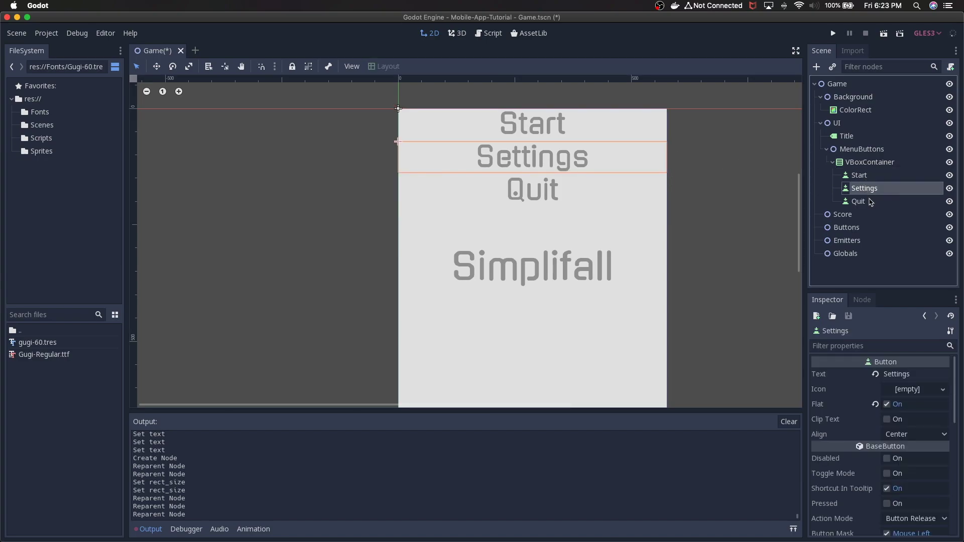
{"action": "left_click", "coordinate": [871, 203]}
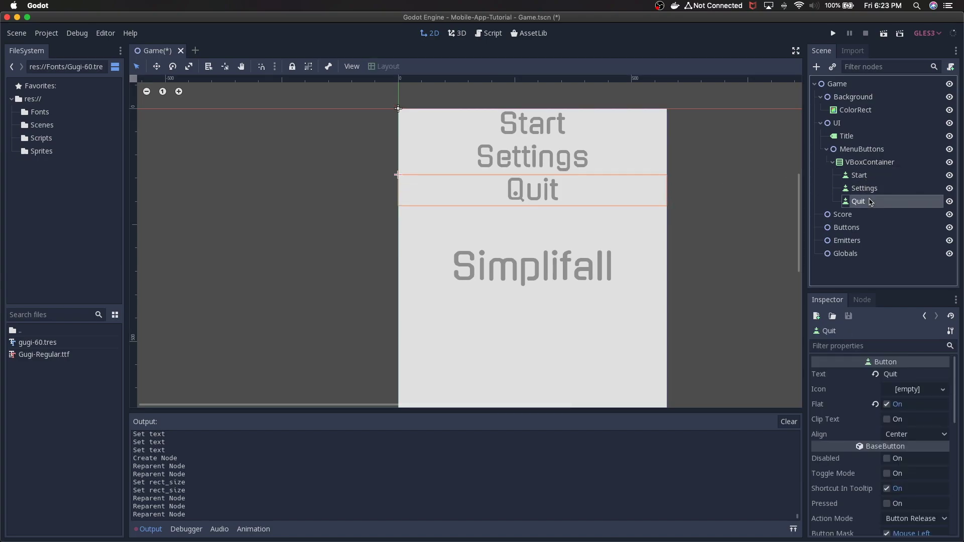
{"action": "left_click", "coordinate": [862, 164]}
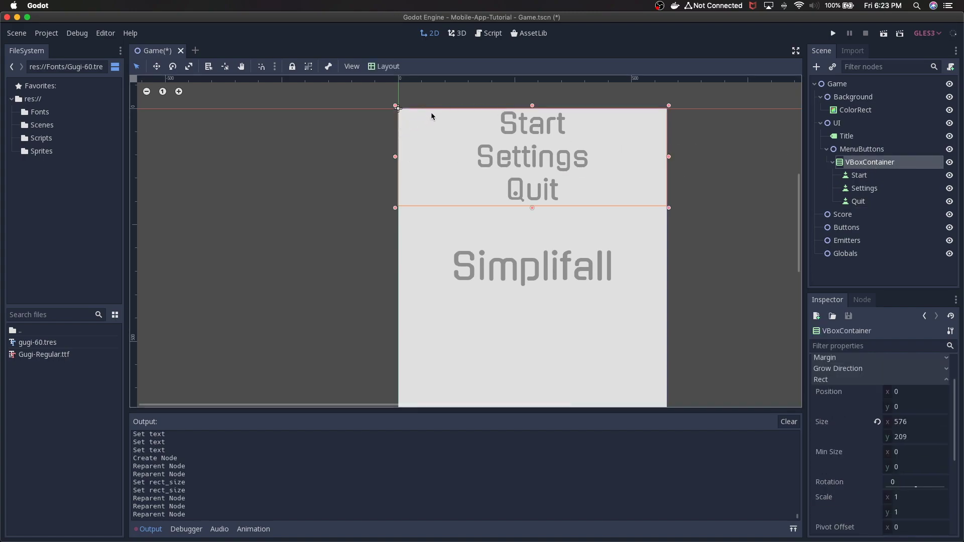
{"action": "left_click", "coordinate": [861, 177]}
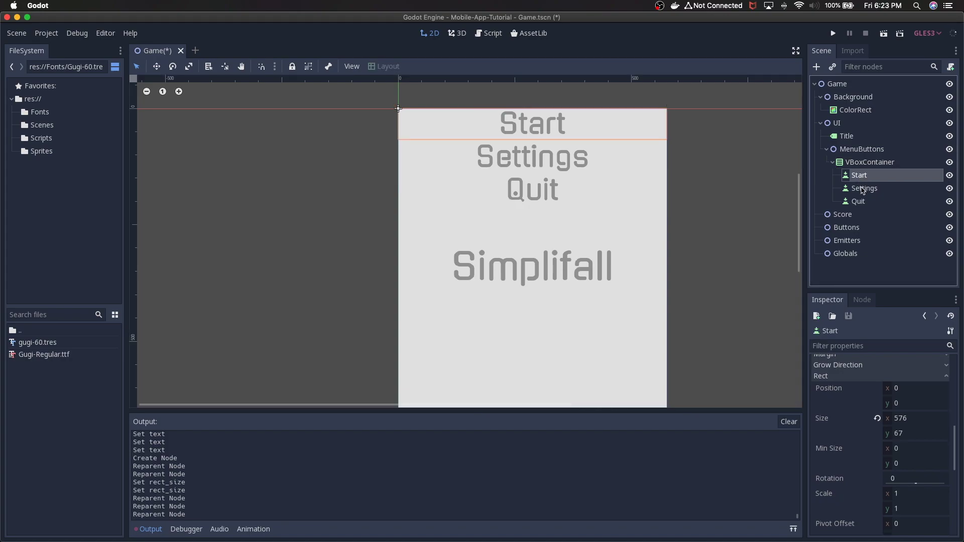
{"action": "left_click", "coordinate": [863, 189]}
{"action": "left_click", "coordinate": [867, 202]}
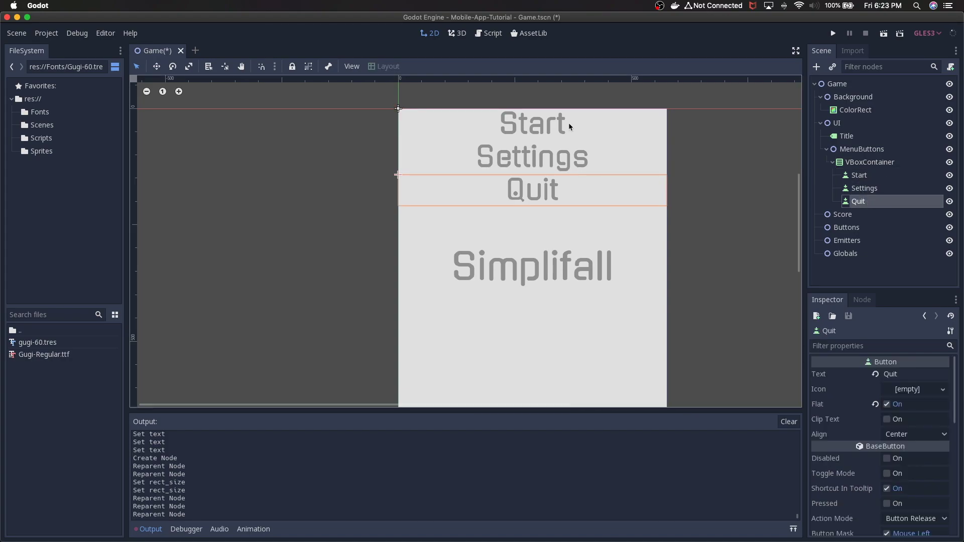
{"action": "left_click", "coordinate": [881, 162]}
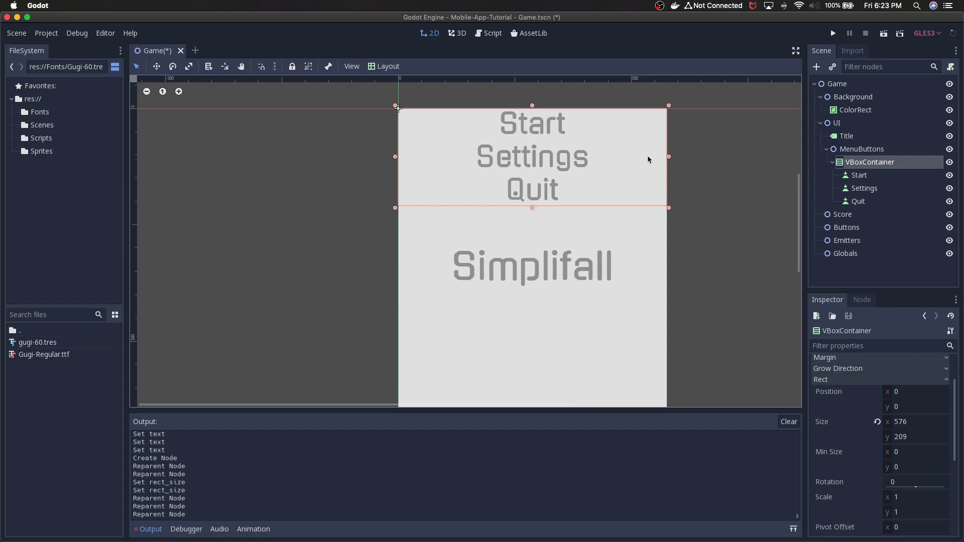
{"action": "left_click", "coordinate": [719, 201]}
Step: Save the Game scene, test-run the menu, stop the preview, and reselect Start
{"action": "key", "text": "super+s"}
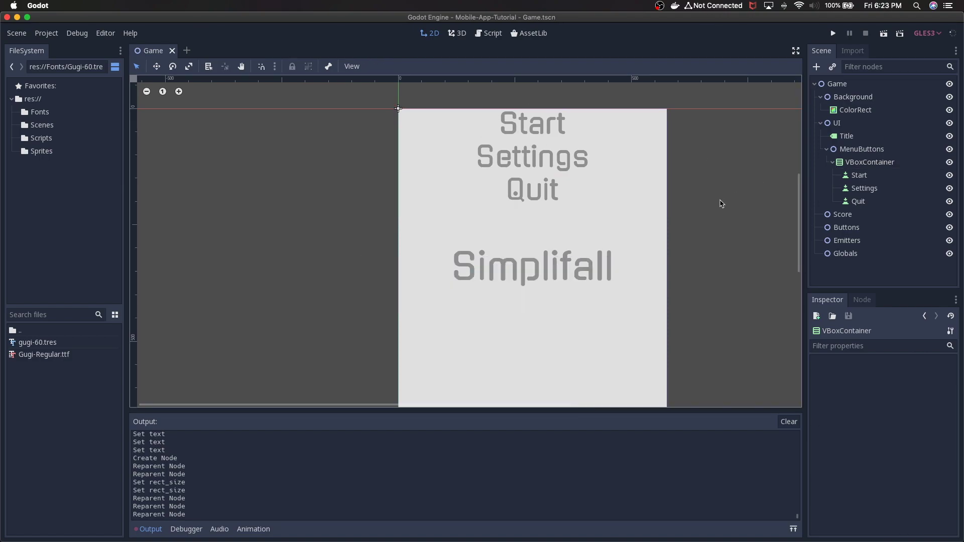
{"action": "key", "text": "super+b"}
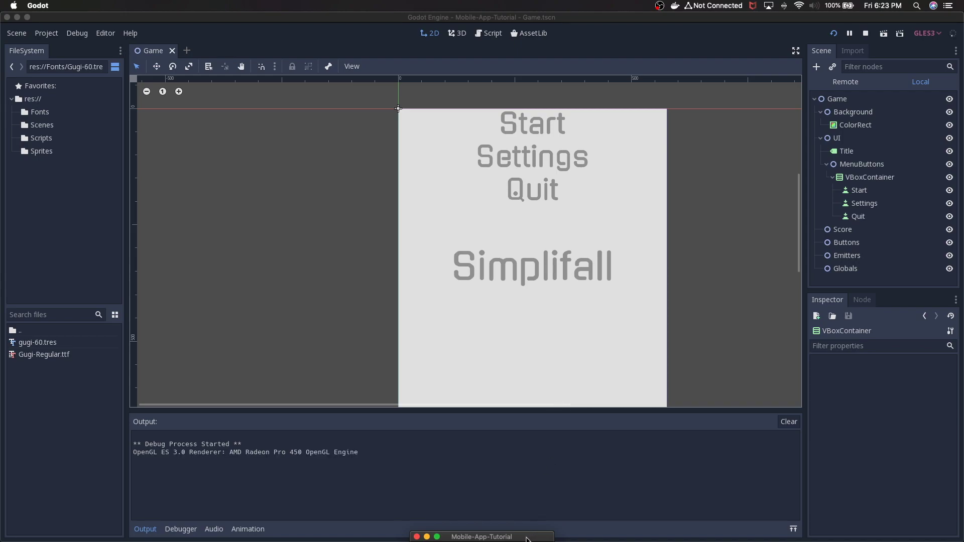
{"action": "left_click_drag", "start_coordinate": [600, 251], "coordinate": [627, 121]}
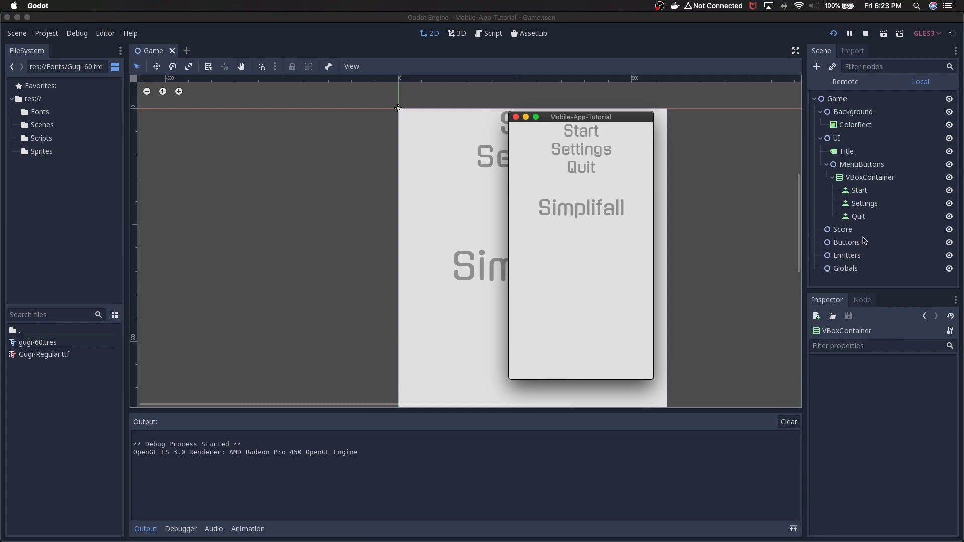
{"action": "left_click", "coordinate": [516, 118]}
{"action": "left_click", "coordinate": [860, 175]}
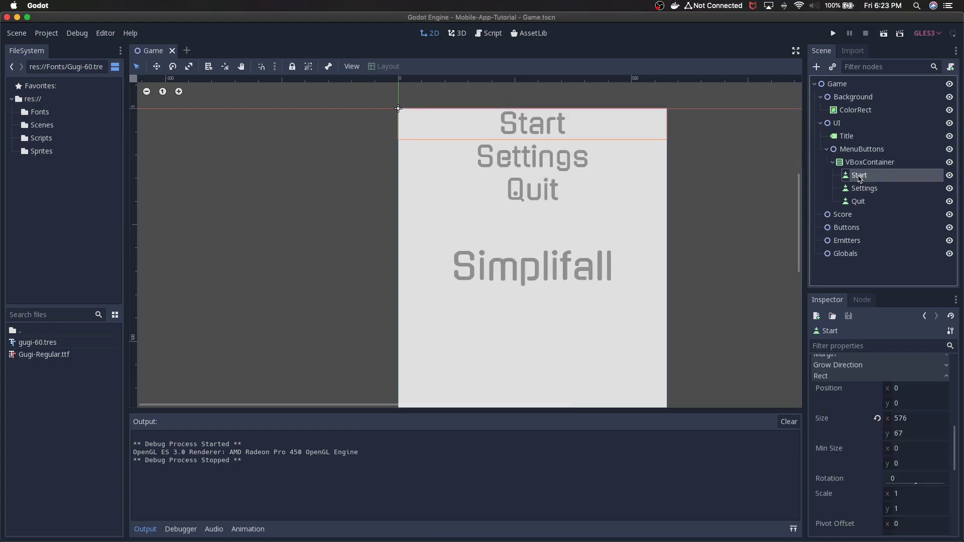
Step: Enable Start's Font Color Hover and eyedrop the grey 8f8f8f text colour
{"action": "scroll", "coordinate": [883, 435], "scroll_direction": "down", "scroll_amount": 10}
{"action": "scroll", "coordinate": [883, 435], "scroll_direction": "up", "scroll_amount": 1}
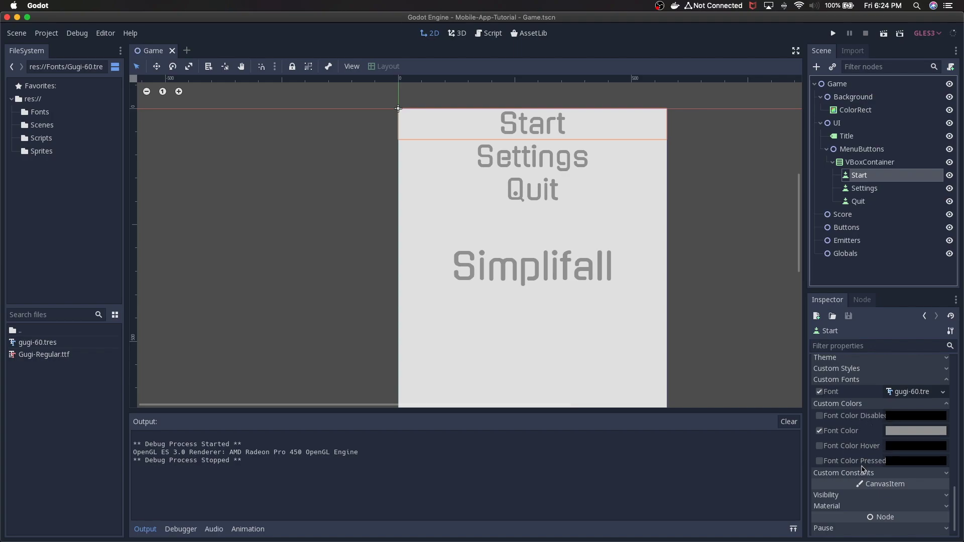
{"action": "left_click", "coordinate": [840, 448]}
{"action": "left_click", "coordinate": [901, 452]}
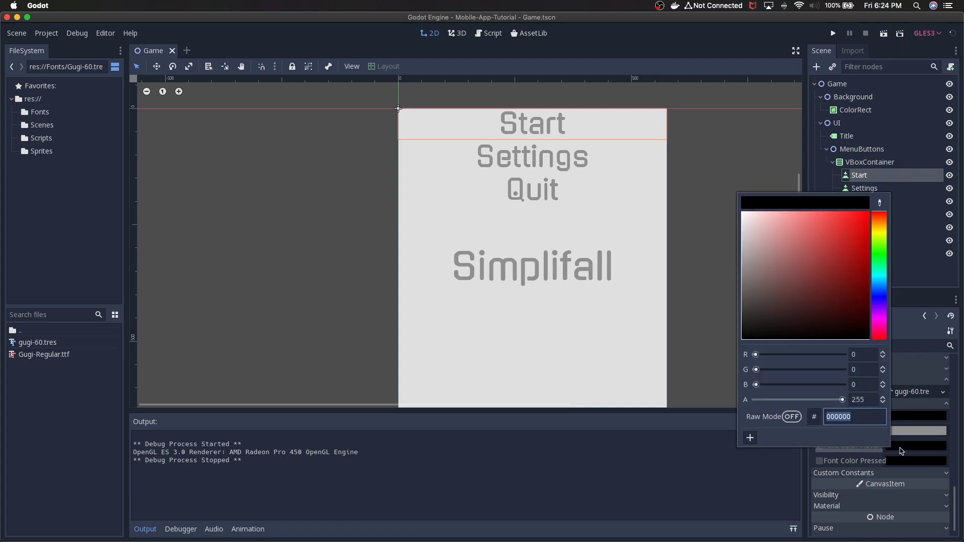
{"action": "left_click", "coordinate": [881, 206]}
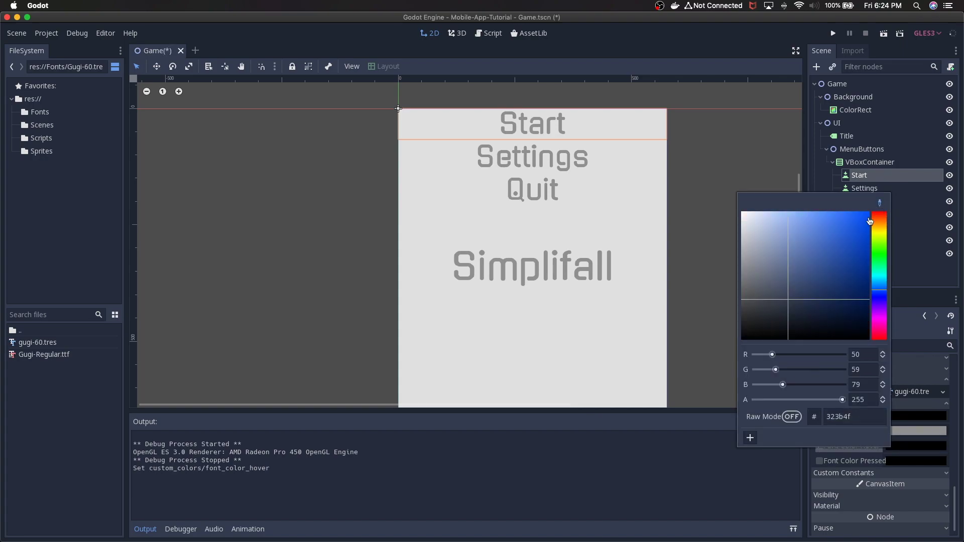
{"action": "left_click", "coordinate": [542, 130]}
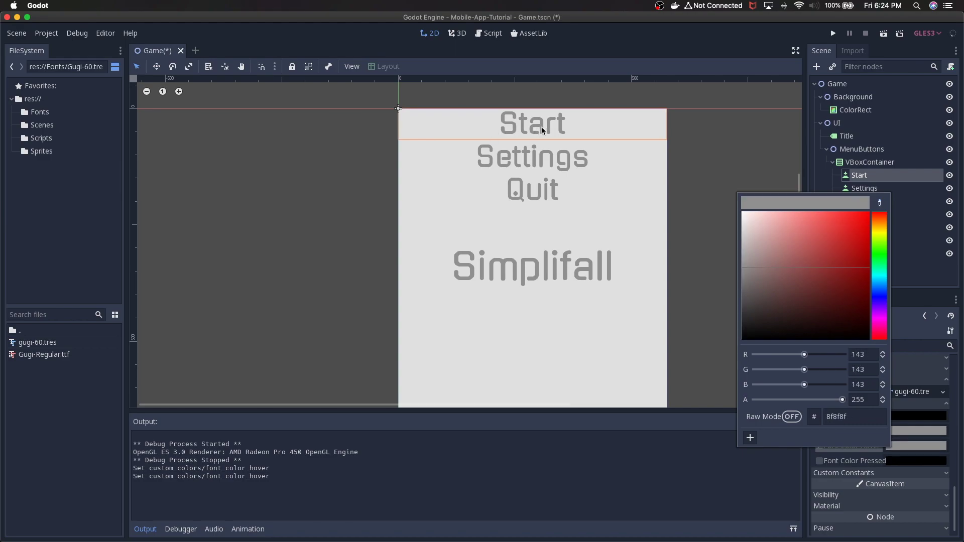
{"action": "left_click", "coordinate": [918, 361]}
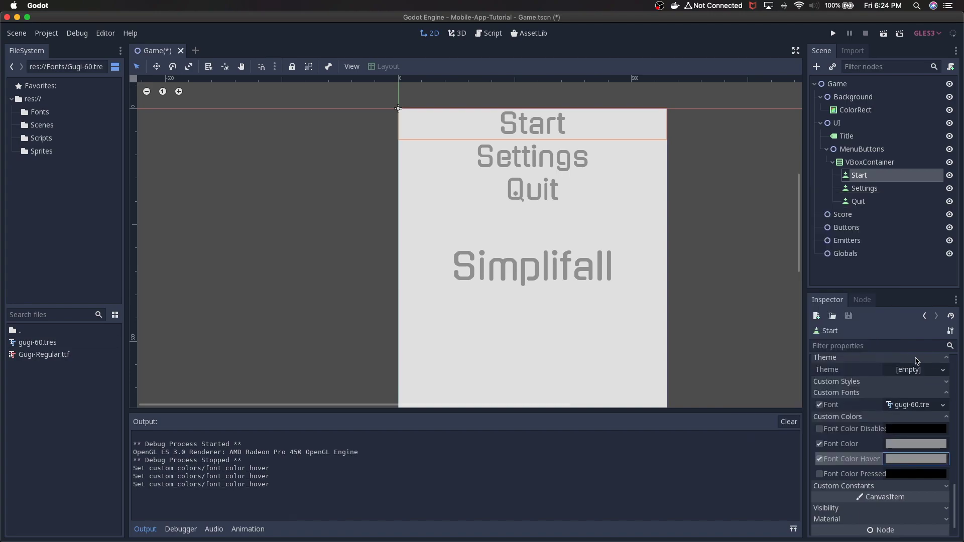
Step: Set Font Color Pressed to the same grey 8f8f8f and run the game
{"action": "left_click", "coordinate": [819, 475]}
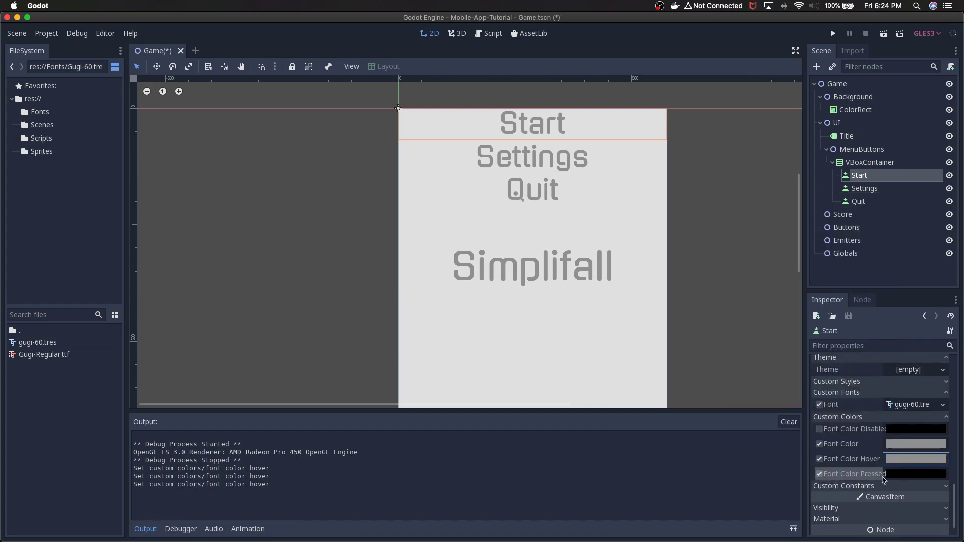
{"action": "left_click", "coordinate": [904, 475]}
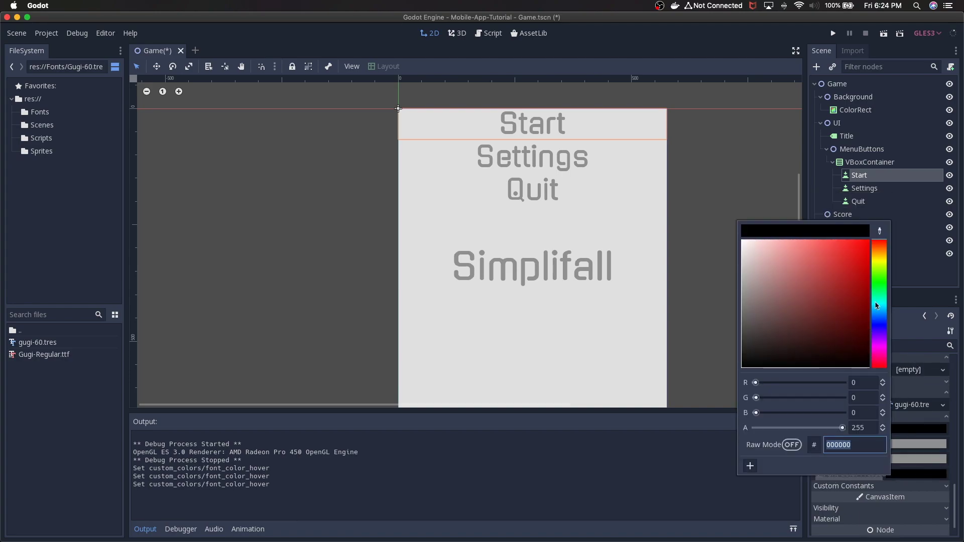
{"action": "left_click", "coordinate": [880, 231]}
{"action": "left_click", "coordinate": [611, 170]}
{"action": "left_click", "coordinate": [573, 141]}
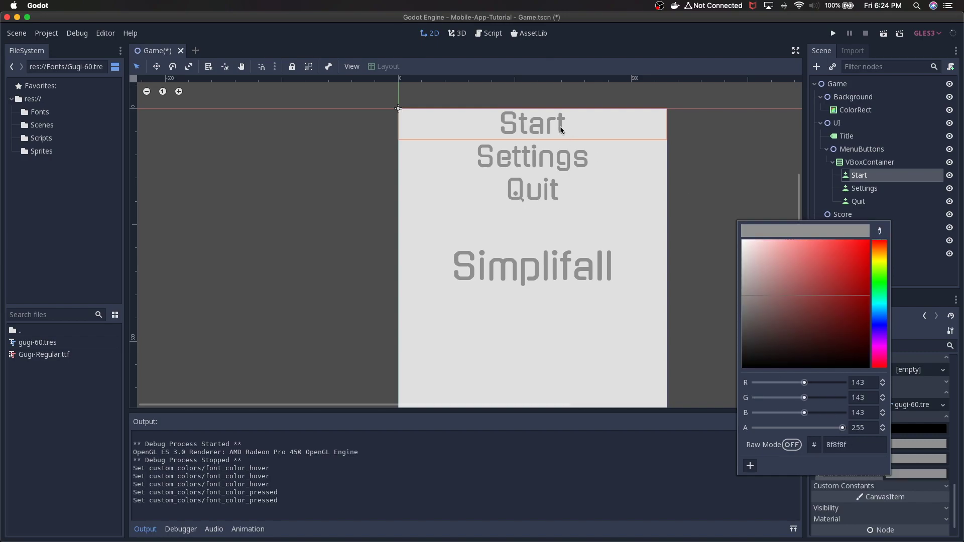
{"action": "left_click", "coordinate": [706, 406]}
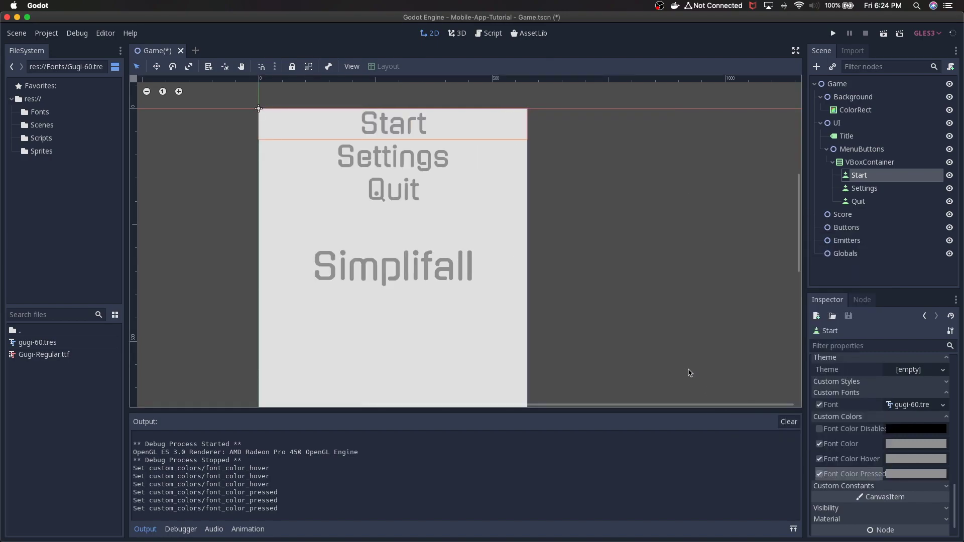
{"action": "key", "text": "super+b"}
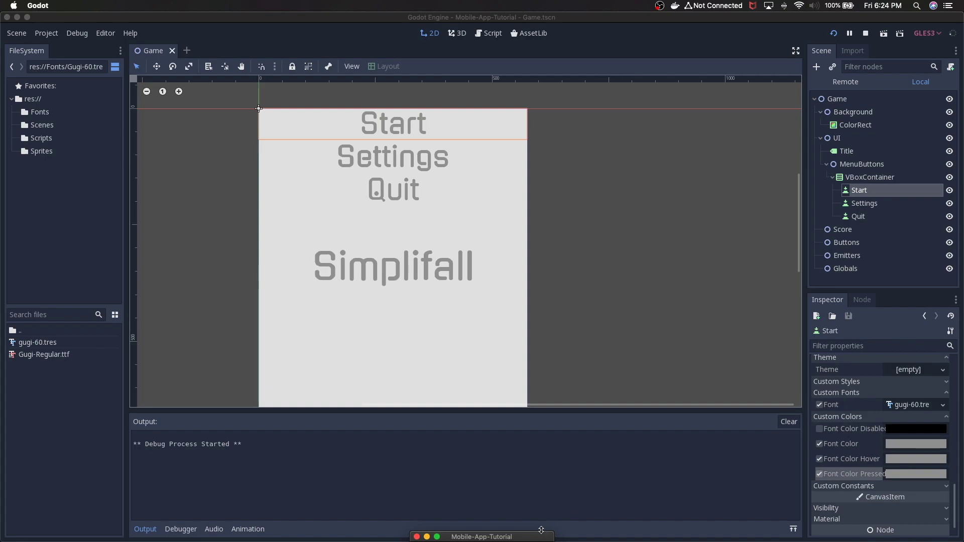
Step: Confirm Start stays gray on hover while Settings and Quit turn white, then close the game
{"action": "left_click_drag", "start_coordinate": [541, 531], "coordinate": [609, 149]}
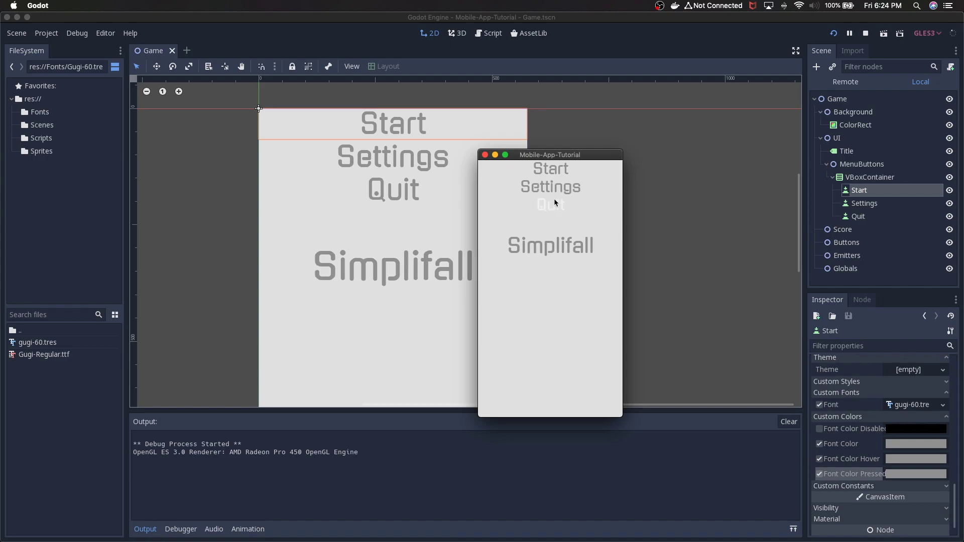
{"action": "left_click", "coordinate": [486, 155]}
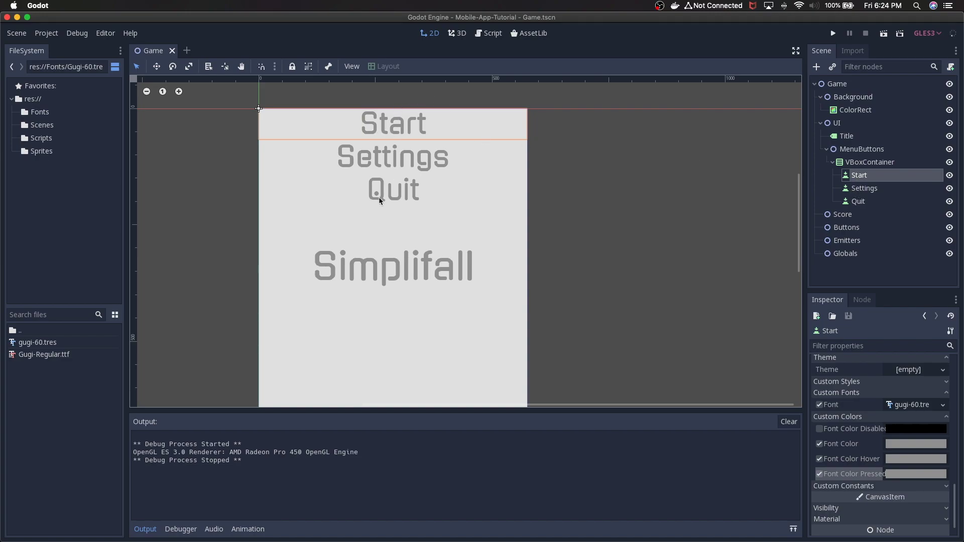
{"action": "left_click", "coordinate": [382, 276]}
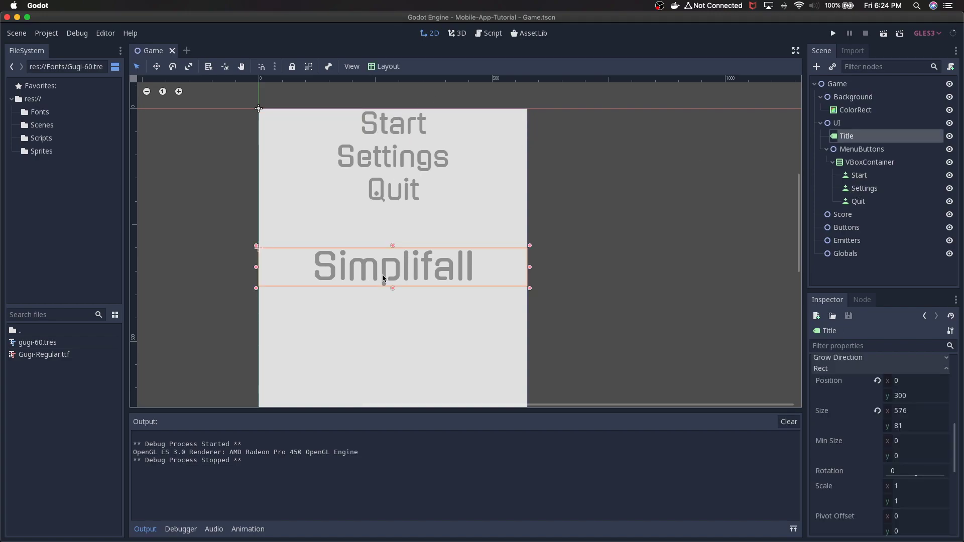
Step: Set the MenuButtons node's Position y to 400, after first trying 350
{"action": "scroll", "coordinate": [383, 280], "scroll_direction": "down", "scroll_amount": 2}
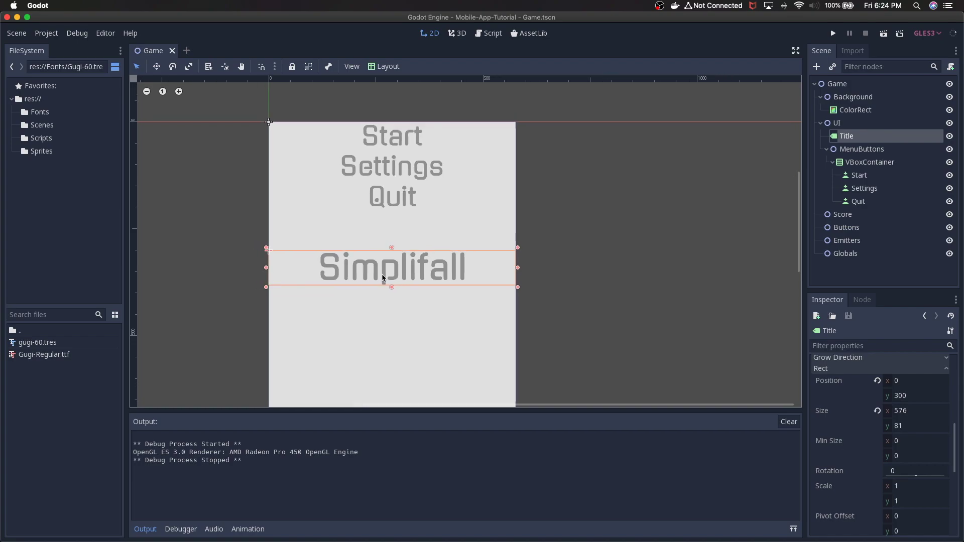
{"action": "left_click", "coordinate": [861, 162]}
{"action": "left_click", "coordinate": [862, 150]}
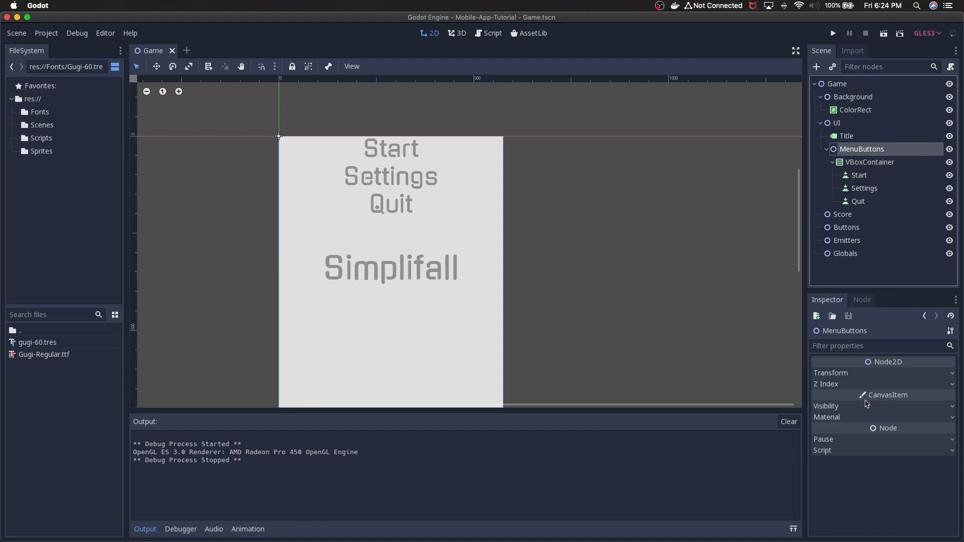
{"action": "left_click", "coordinate": [848, 373]}
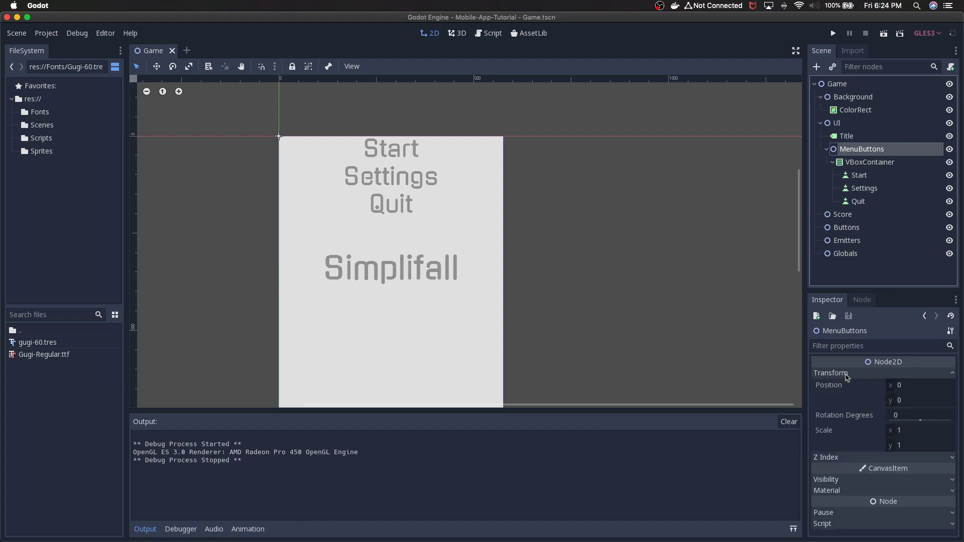
{"action": "left_click", "coordinate": [902, 400]}
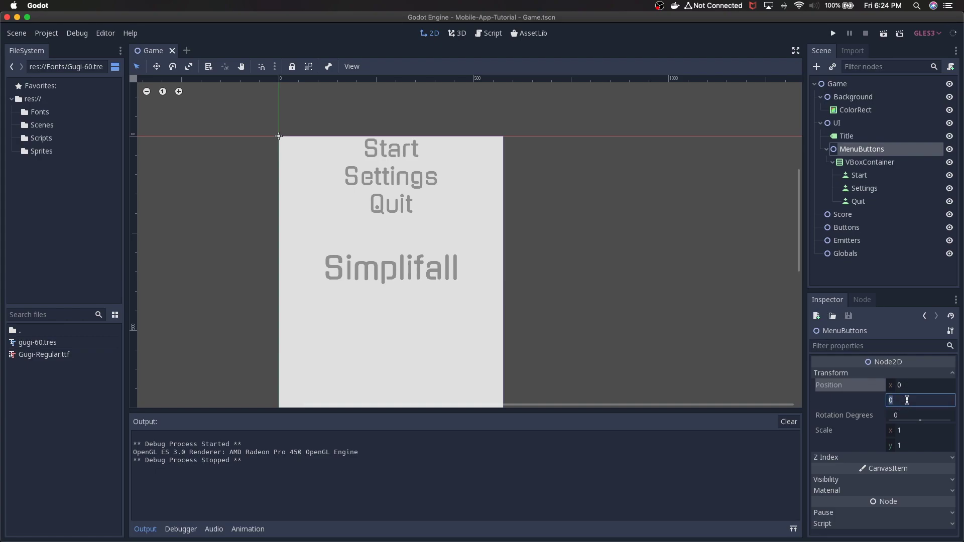
{"action": "key", "text": "Return"}
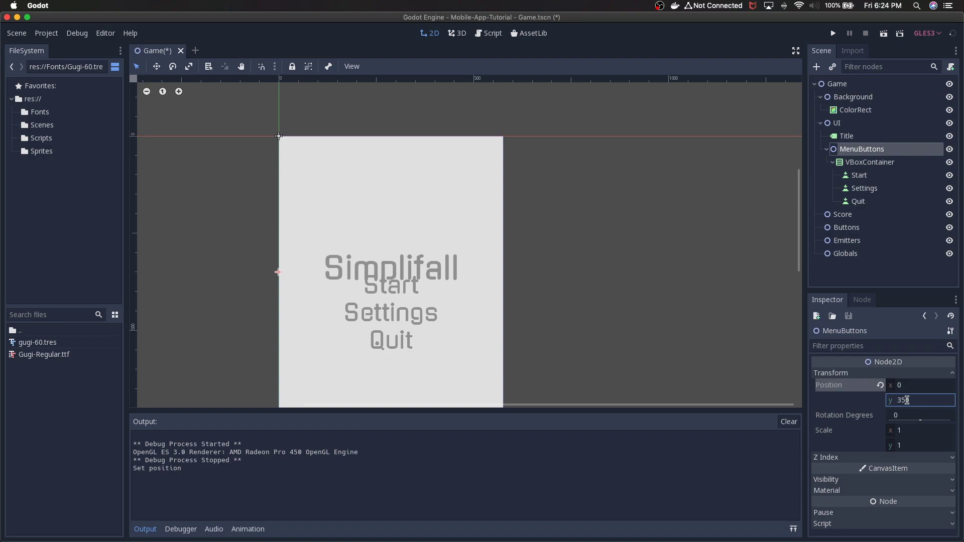
{"action": "left_click", "coordinate": [910, 402]}
{"action": "type", "text": "400"}
{"action": "key", "text": "Return"}
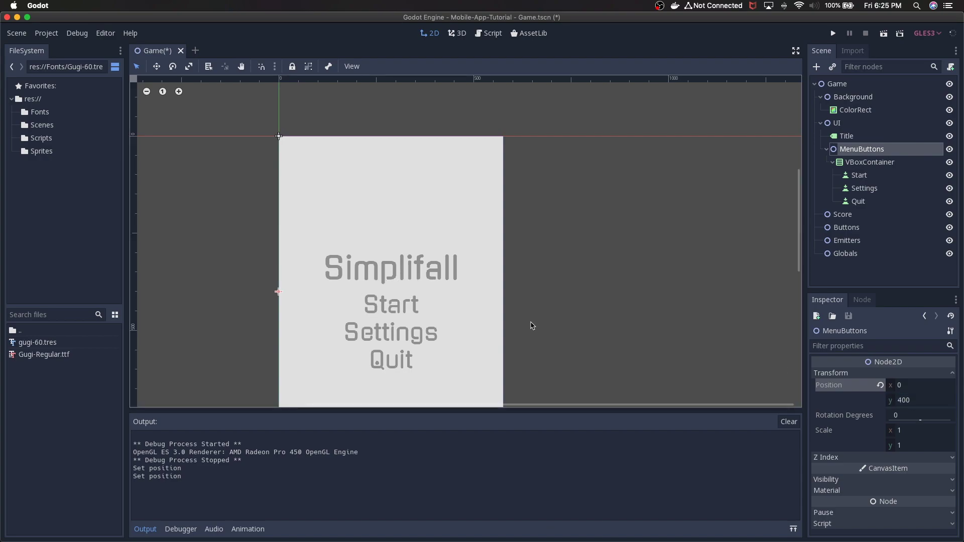
Step: Select the Start button to review its gugi-60.tres font and gray text colours
{"action": "left_click", "coordinate": [546, 328]}
{"action": "scroll", "coordinate": [546, 328], "scroll_direction": "down", "scroll_amount": 1}
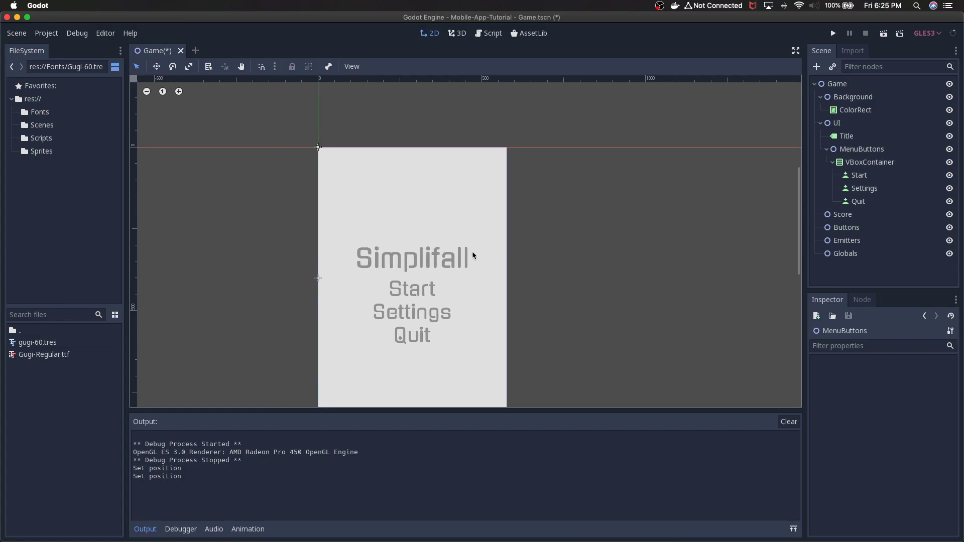
{"action": "left_click", "coordinate": [428, 260]}
{"action": "left_click", "coordinate": [420, 285]}
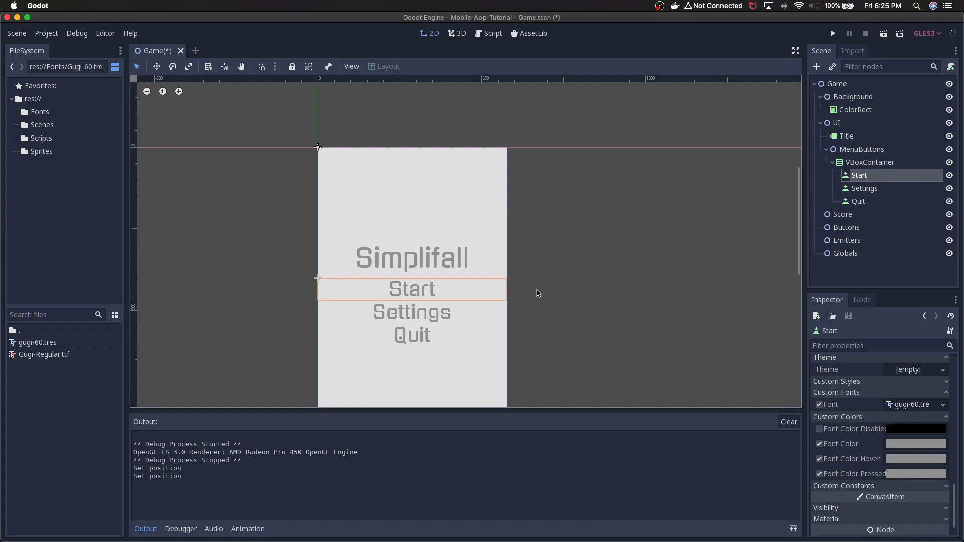
Step: Save and run the scene, check the menu sits below Simplifall, then close the game
{"action": "key", "text": "super+b"}
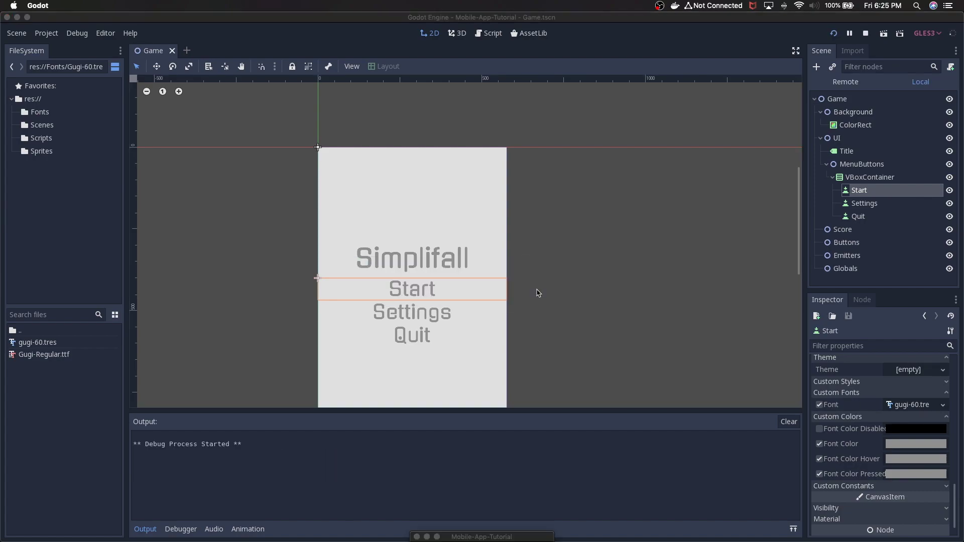
{"action": "left_click_drag", "start_coordinate": [514, 536], "coordinate": [632, 116]}
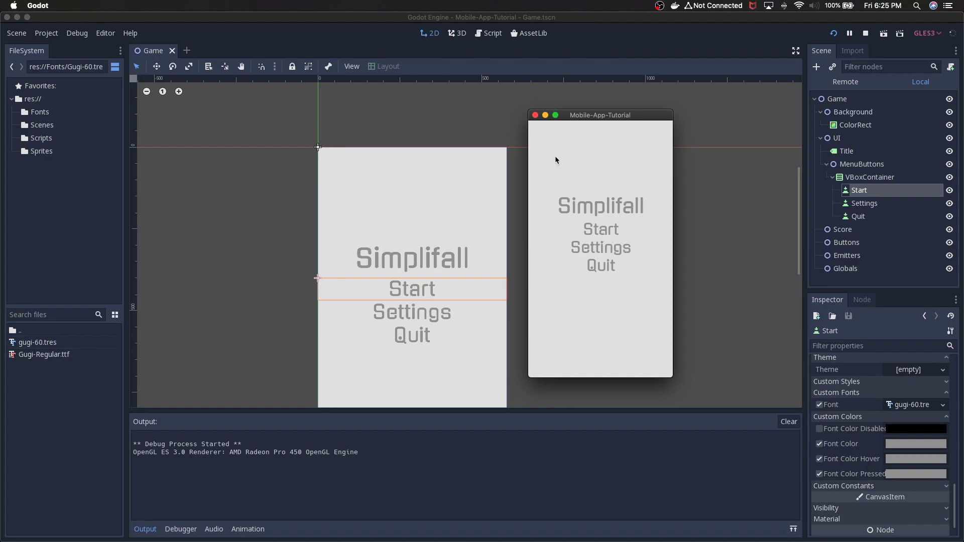
{"action": "left_click", "coordinate": [535, 115]}
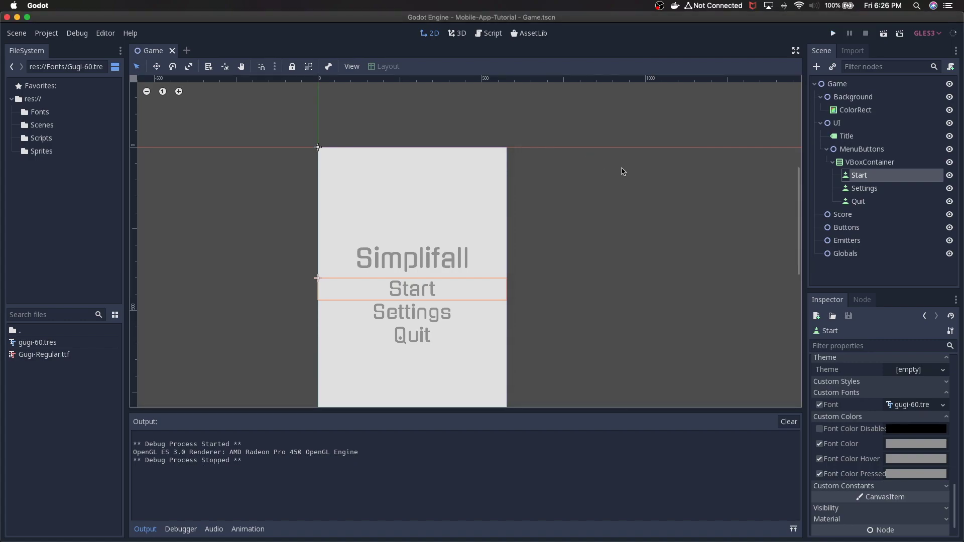